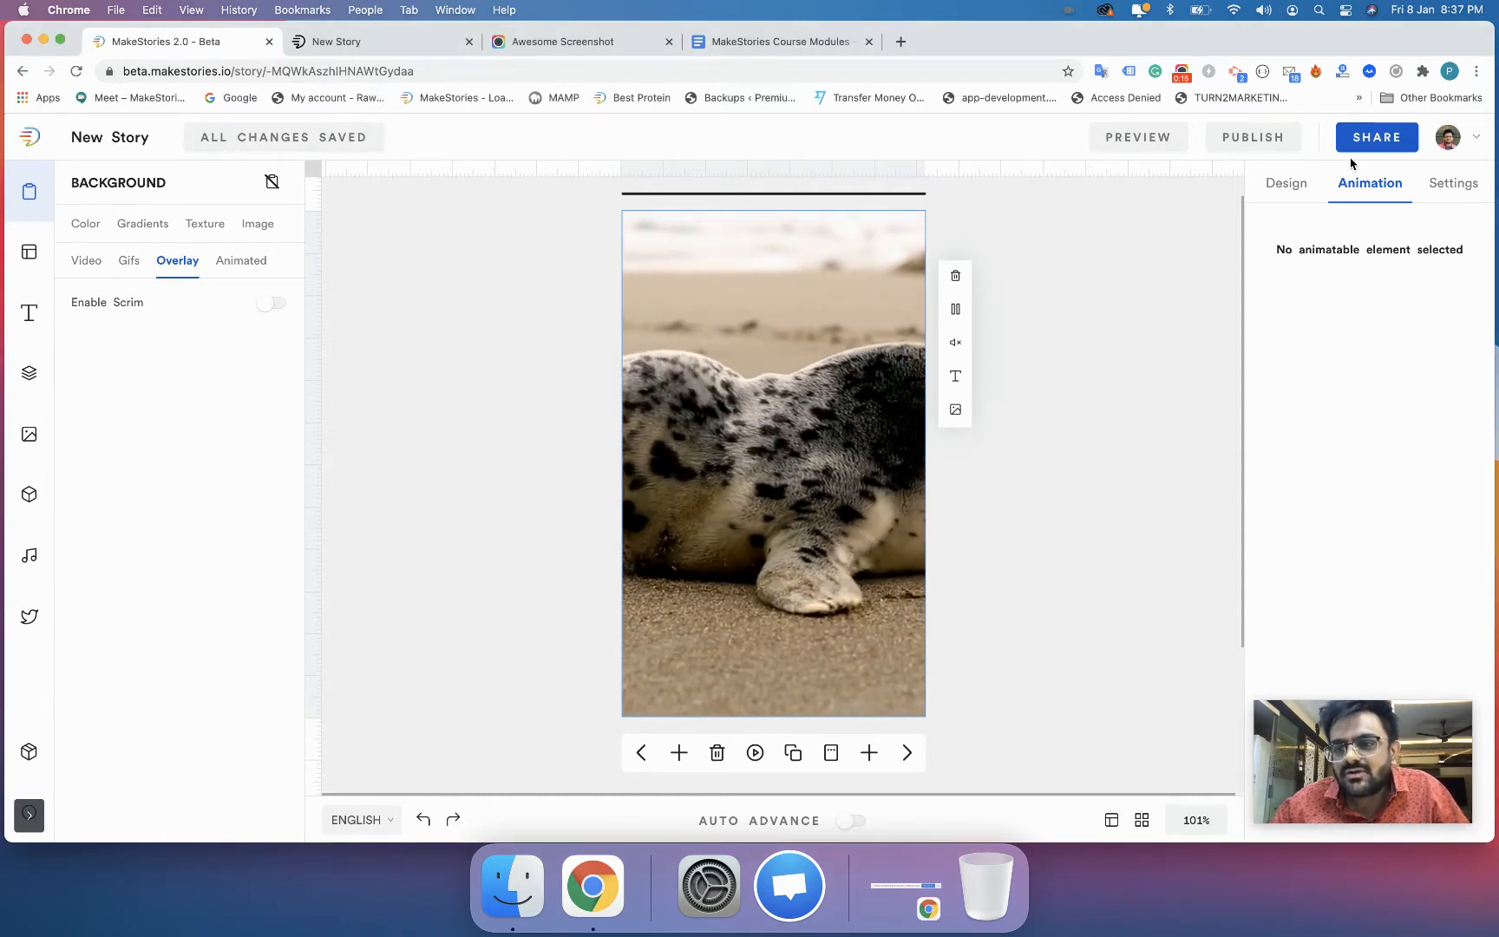
- Review the background video's design options, including its caption, loop, poster and title settings
{"action": "left_click", "coordinate": [1284, 180]}
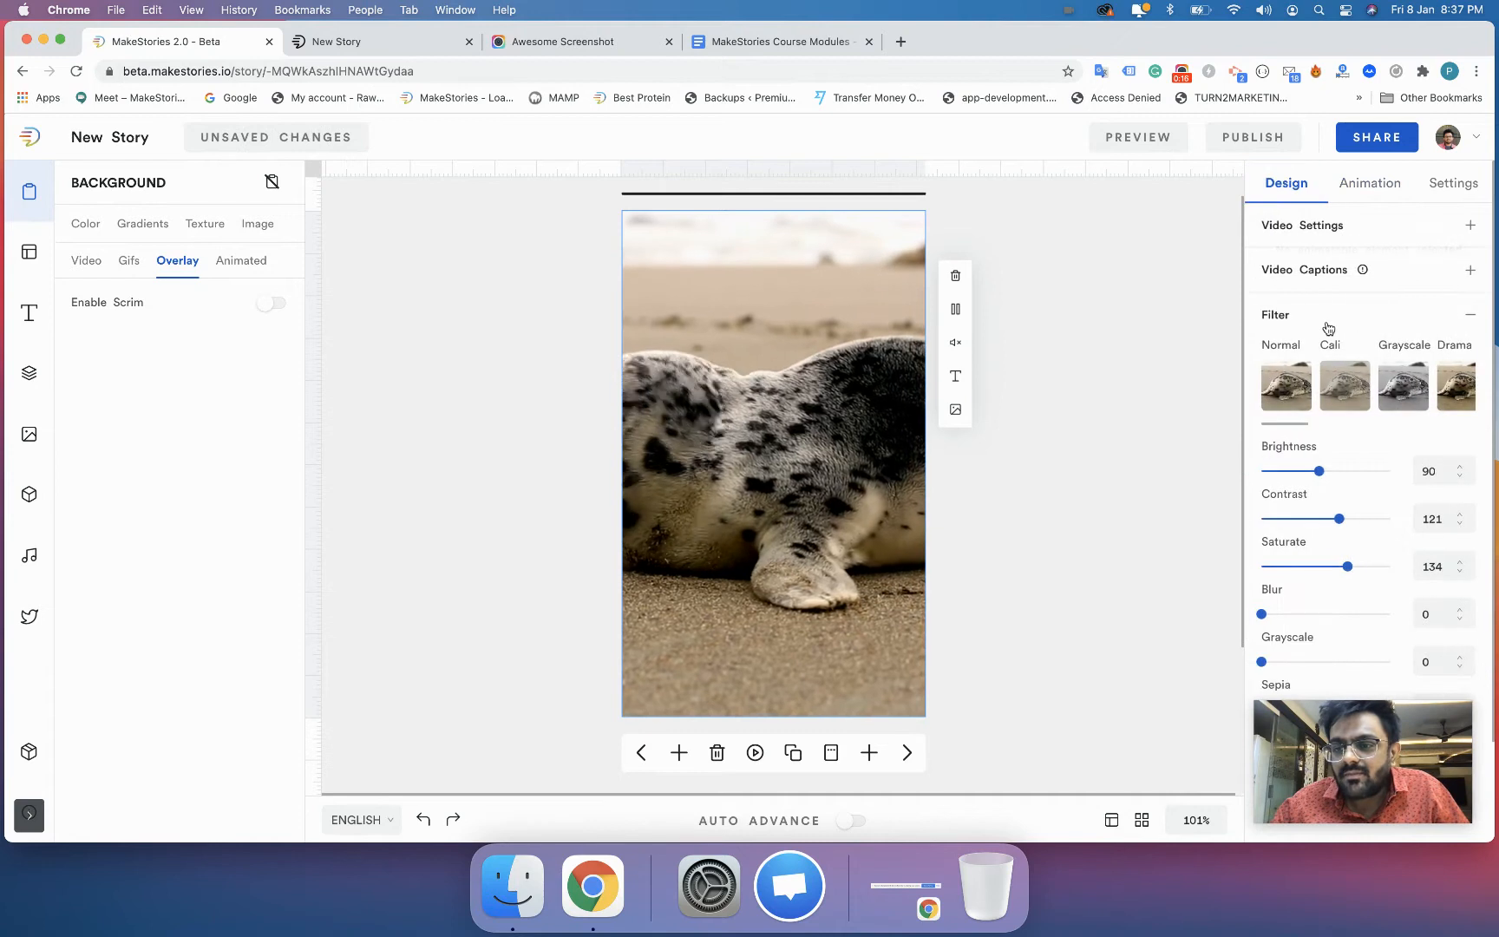
{"action": "left_click", "coordinate": [1305, 276]}
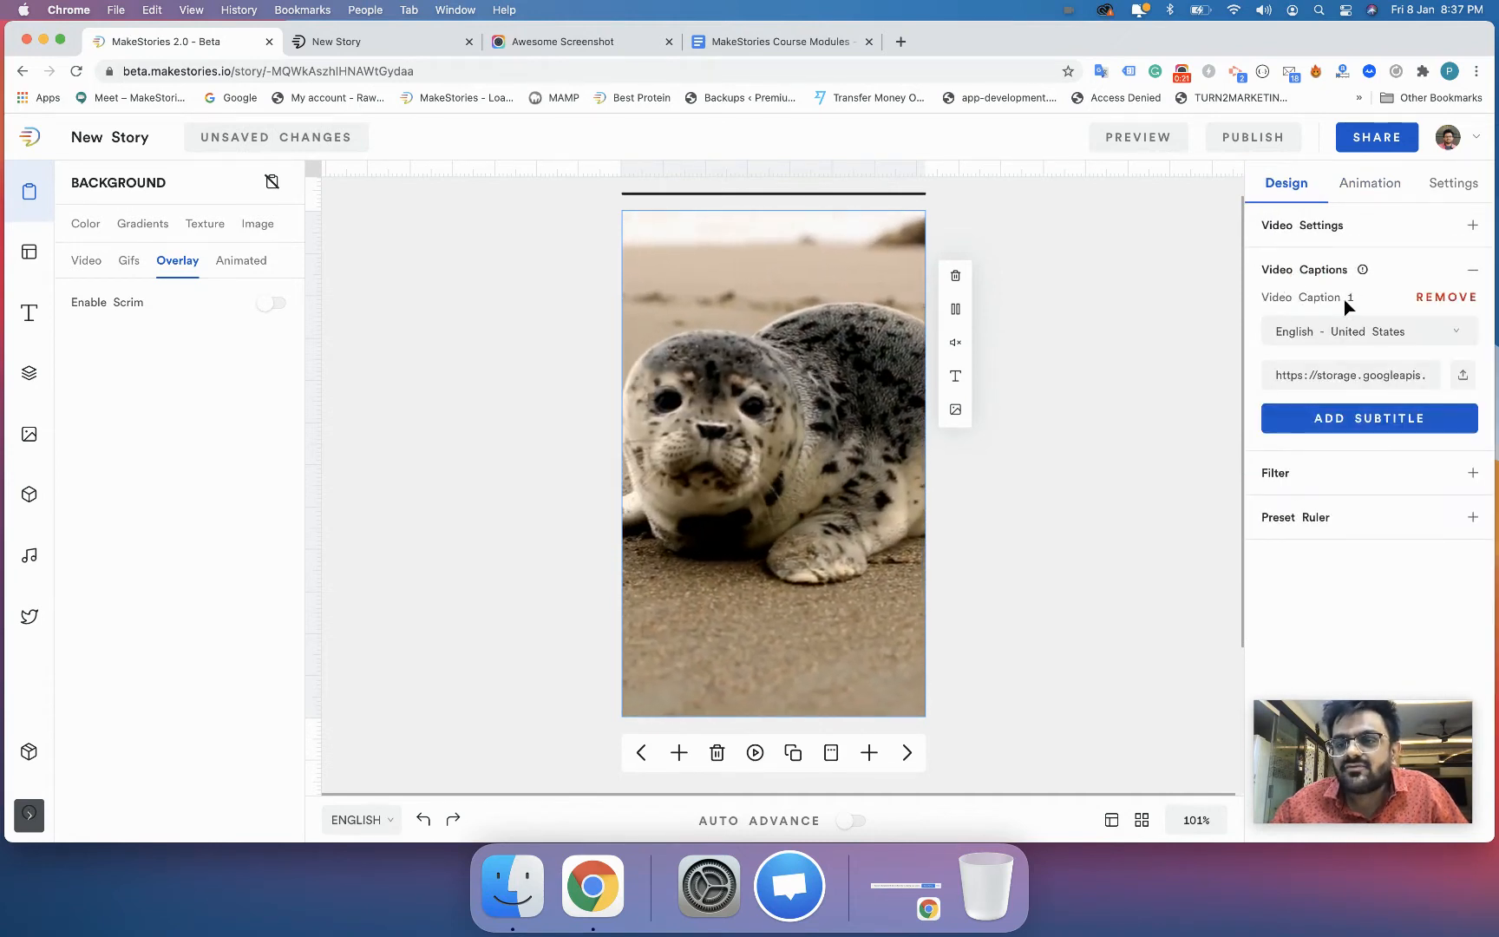
{"action": "left_click", "coordinate": [1318, 232]}
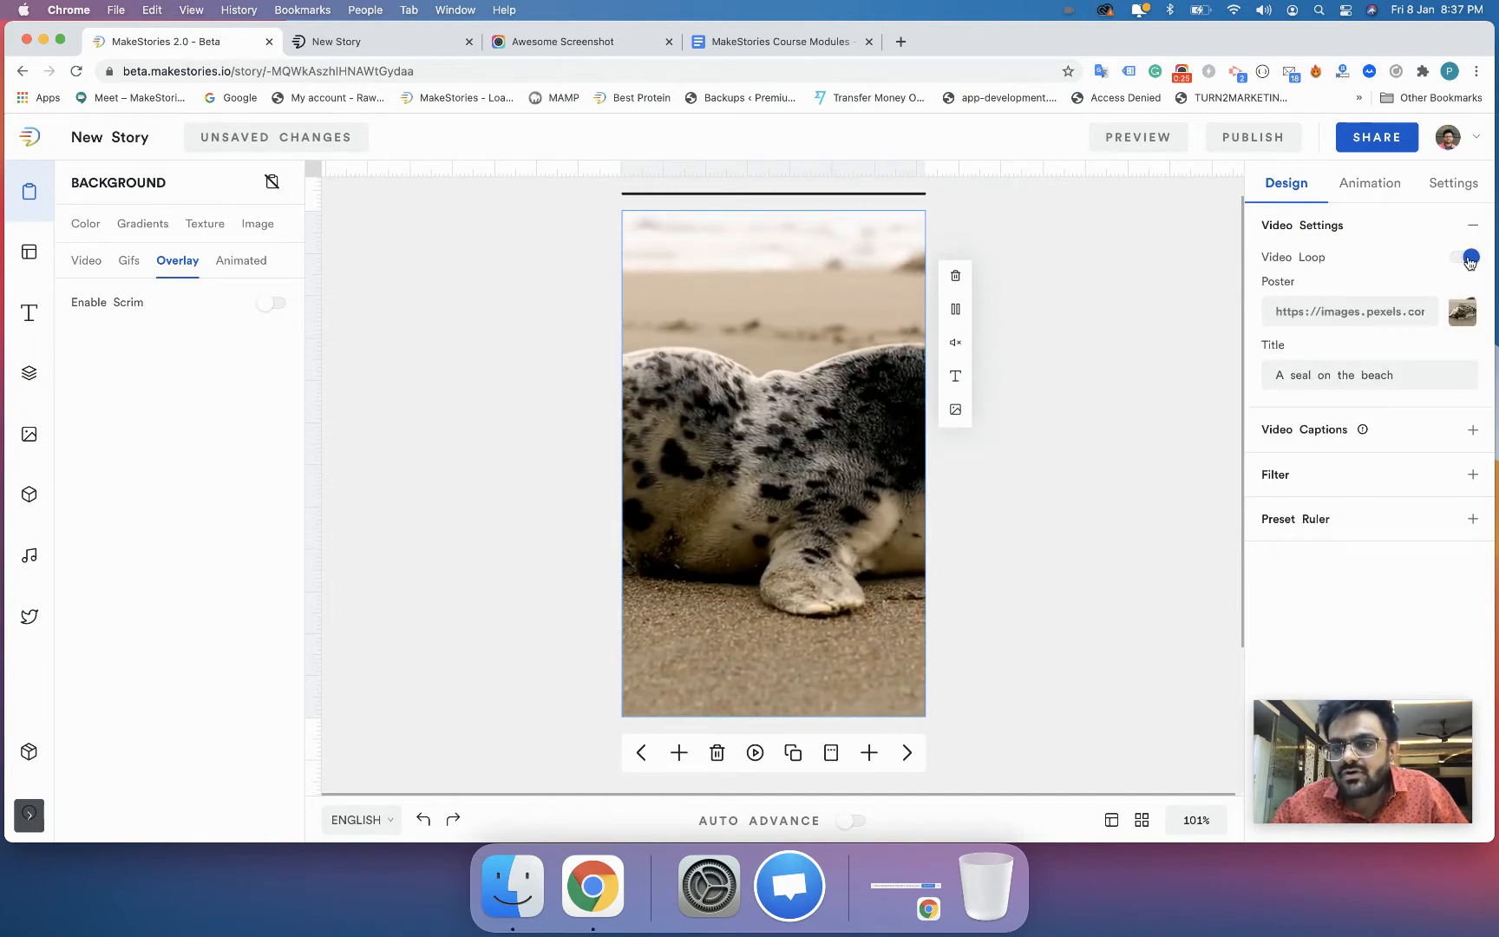
{"action": "double_click", "coordinate": [1280, 374]}
{"action": "left_click_drag", "start_coordinate": [1295, 375], "coordinate": [1399, 373]}
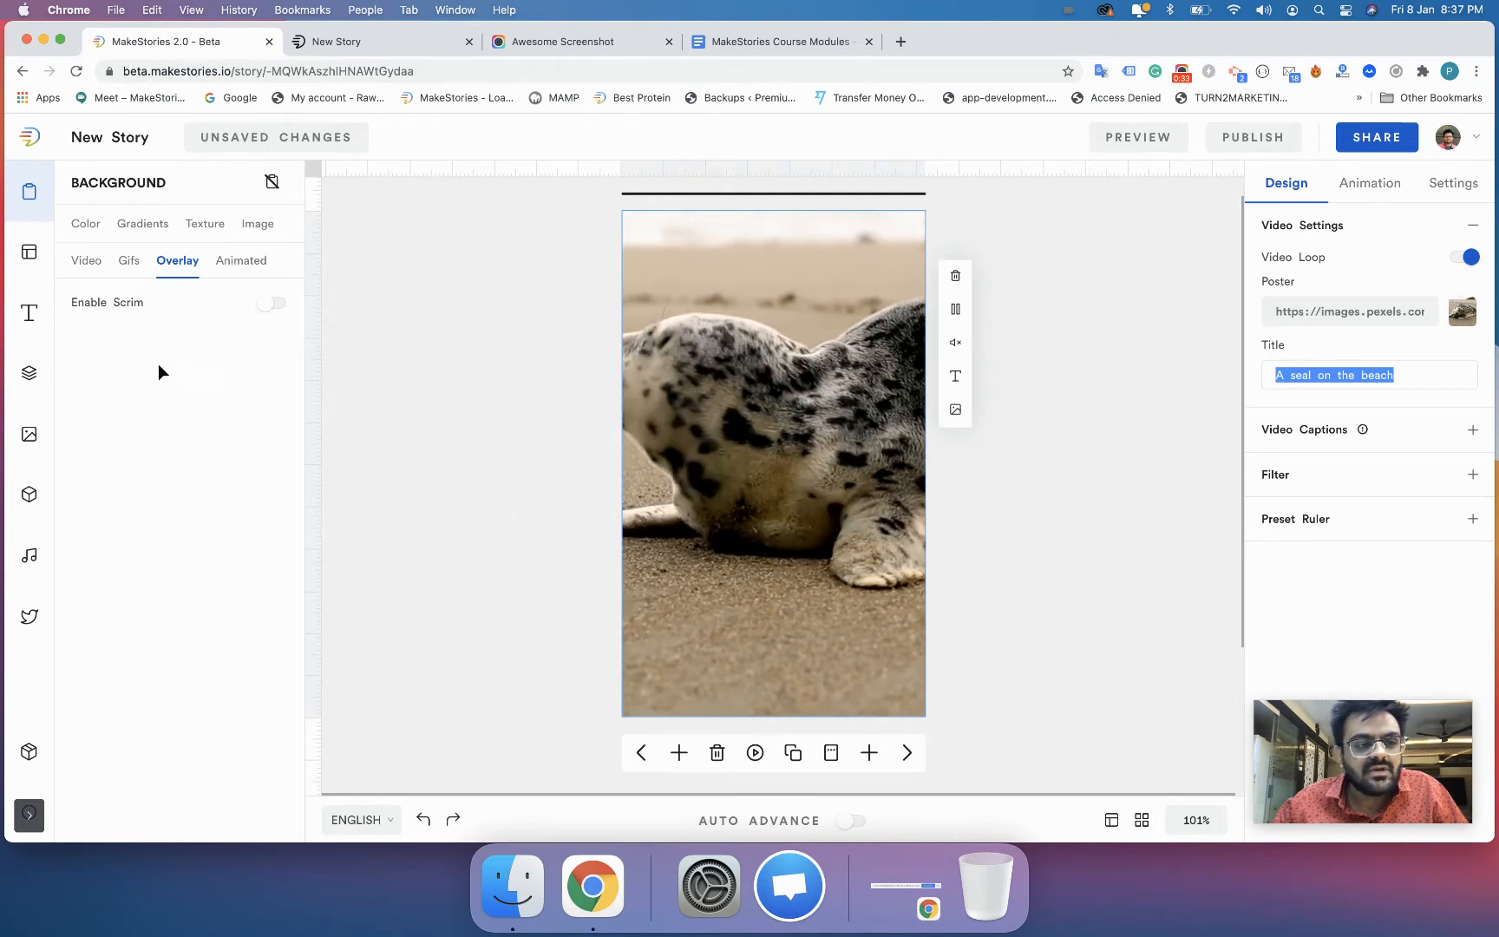
- Delete the seal background video from the slide
{"action": "left_click", "coordinate": [682, 512]}
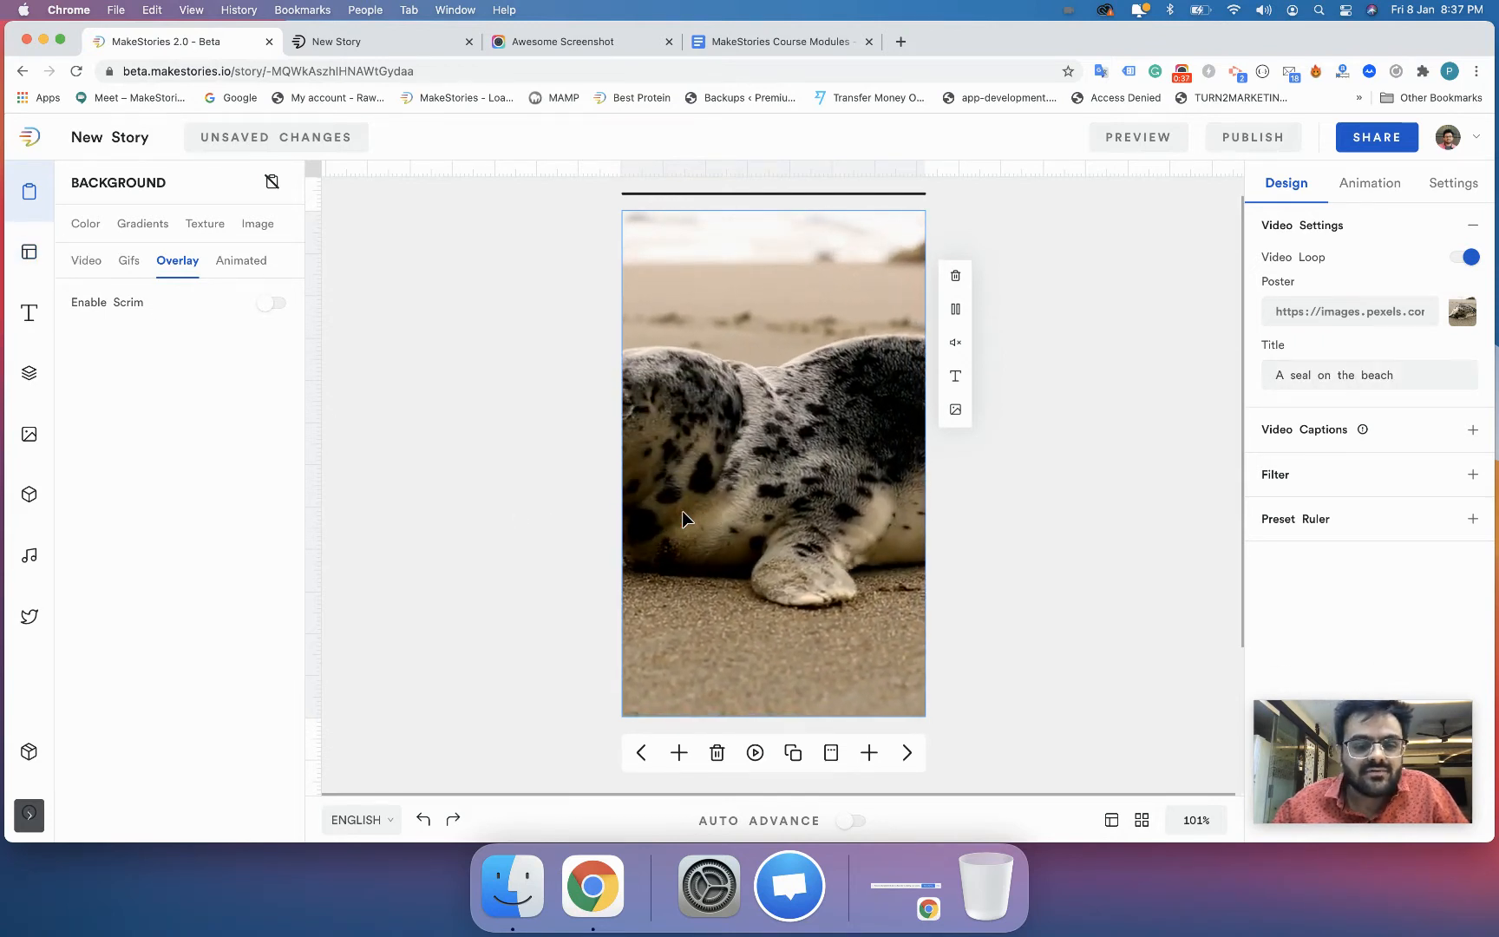
{"action": "left_click", "coordinate": [955, 276]}
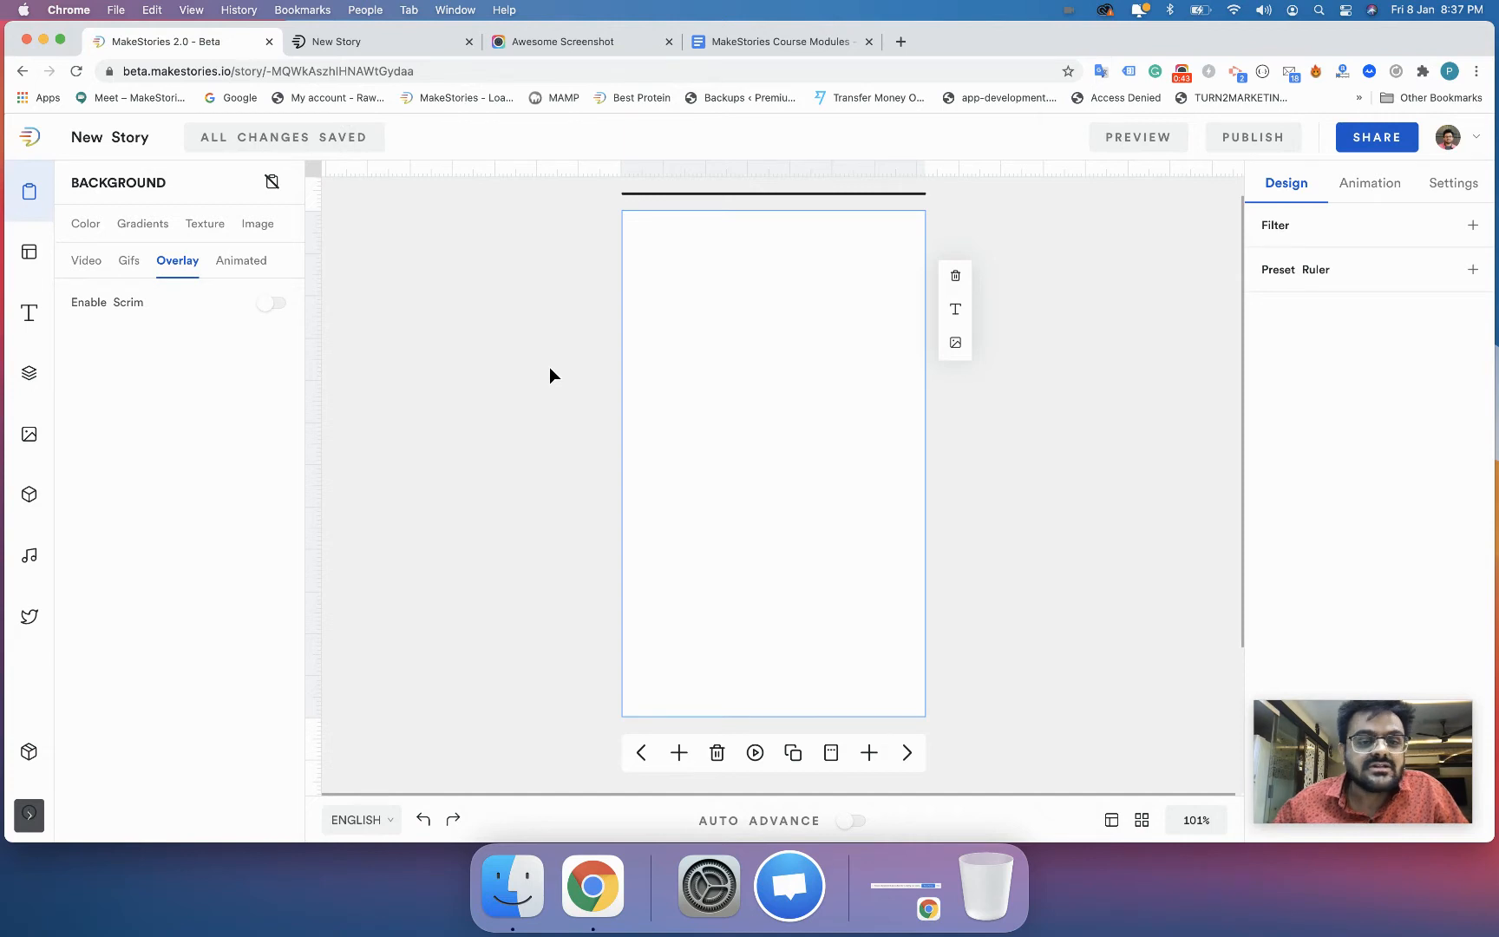
- Look through the available public story templates
{"action": "left_click", "coordinate": [34, 259]}
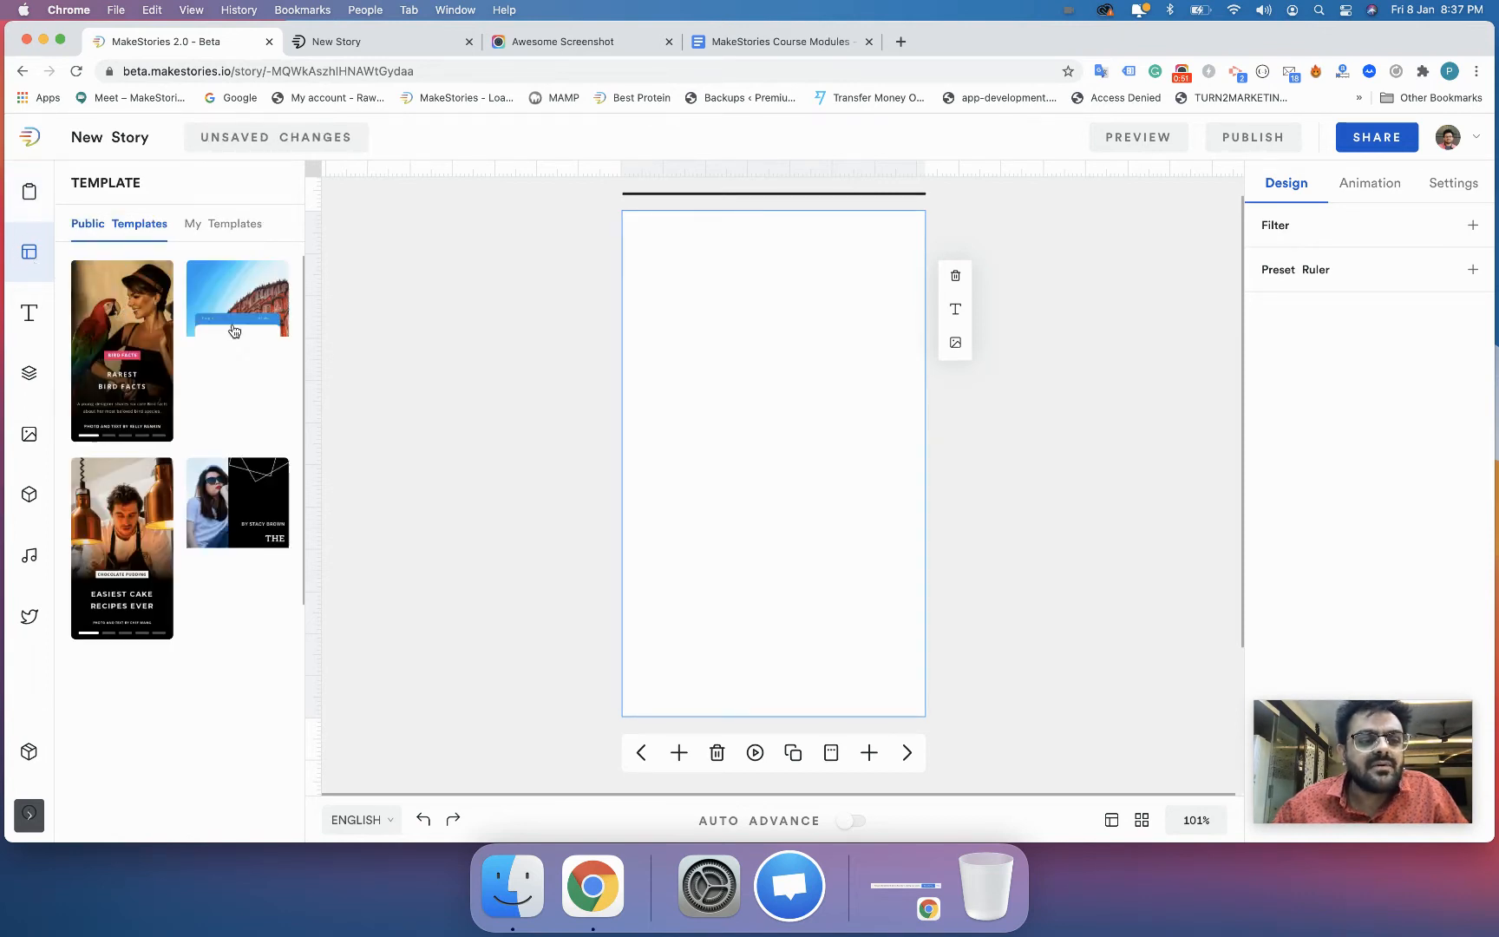
{"action": "scroll", "coordinate": [230, 460], "scroll_direction": "down", "scroll_amount": 2}
{"action": "scroll", "coordinate": [230, 460], "scroll_direction": "down", "scroll_amount": 5}
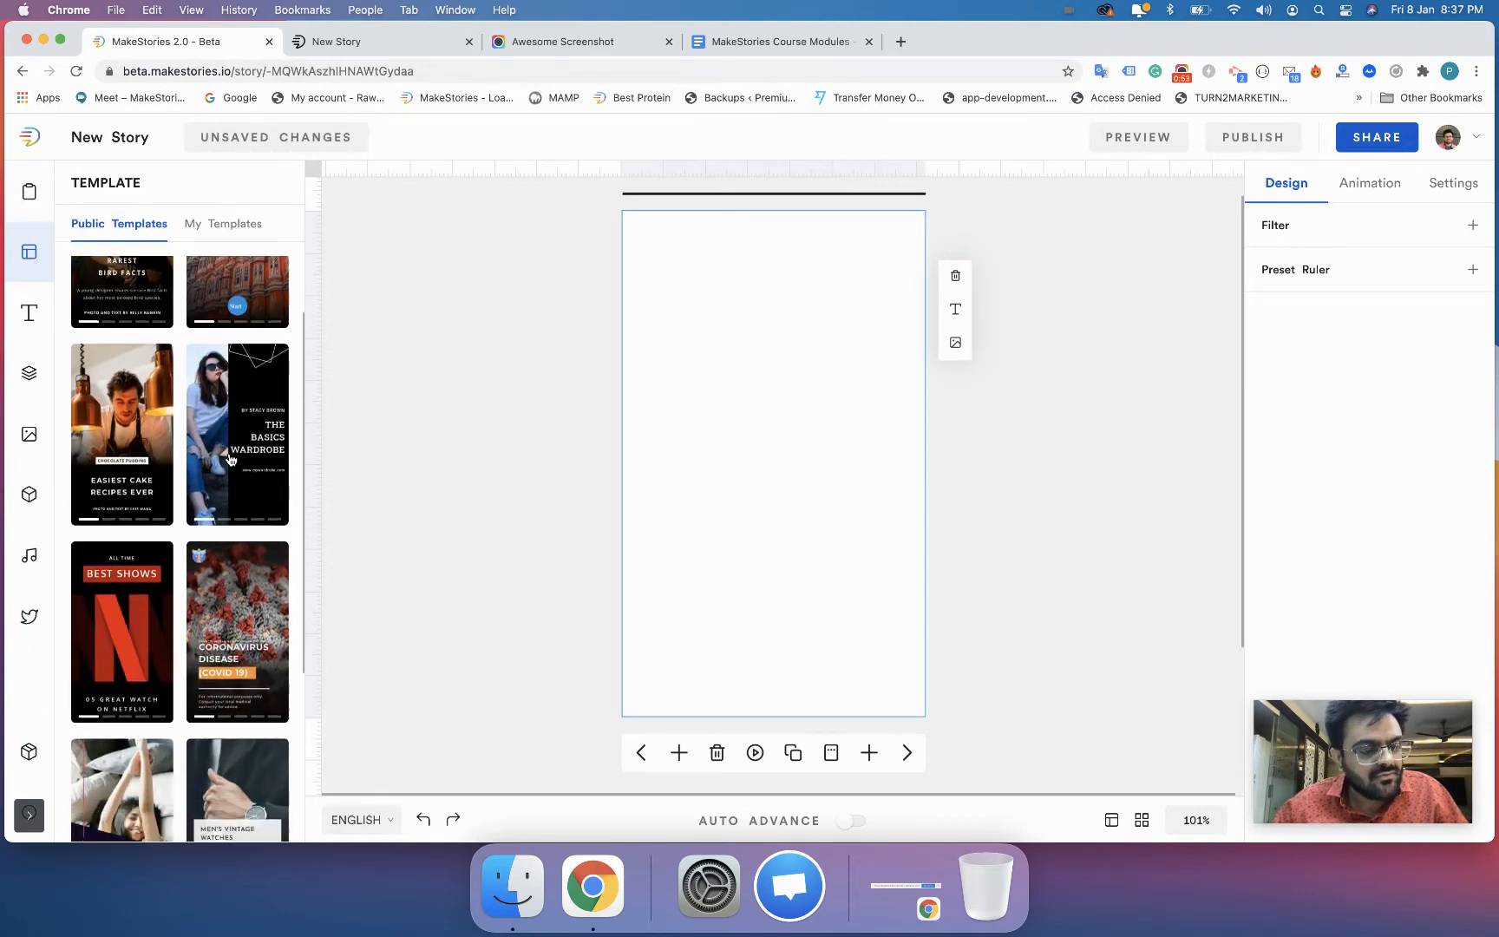
{"action": "scroll", "coordinate": [230, 459], "scroll_direction": "down", "scroll_amount": 4}
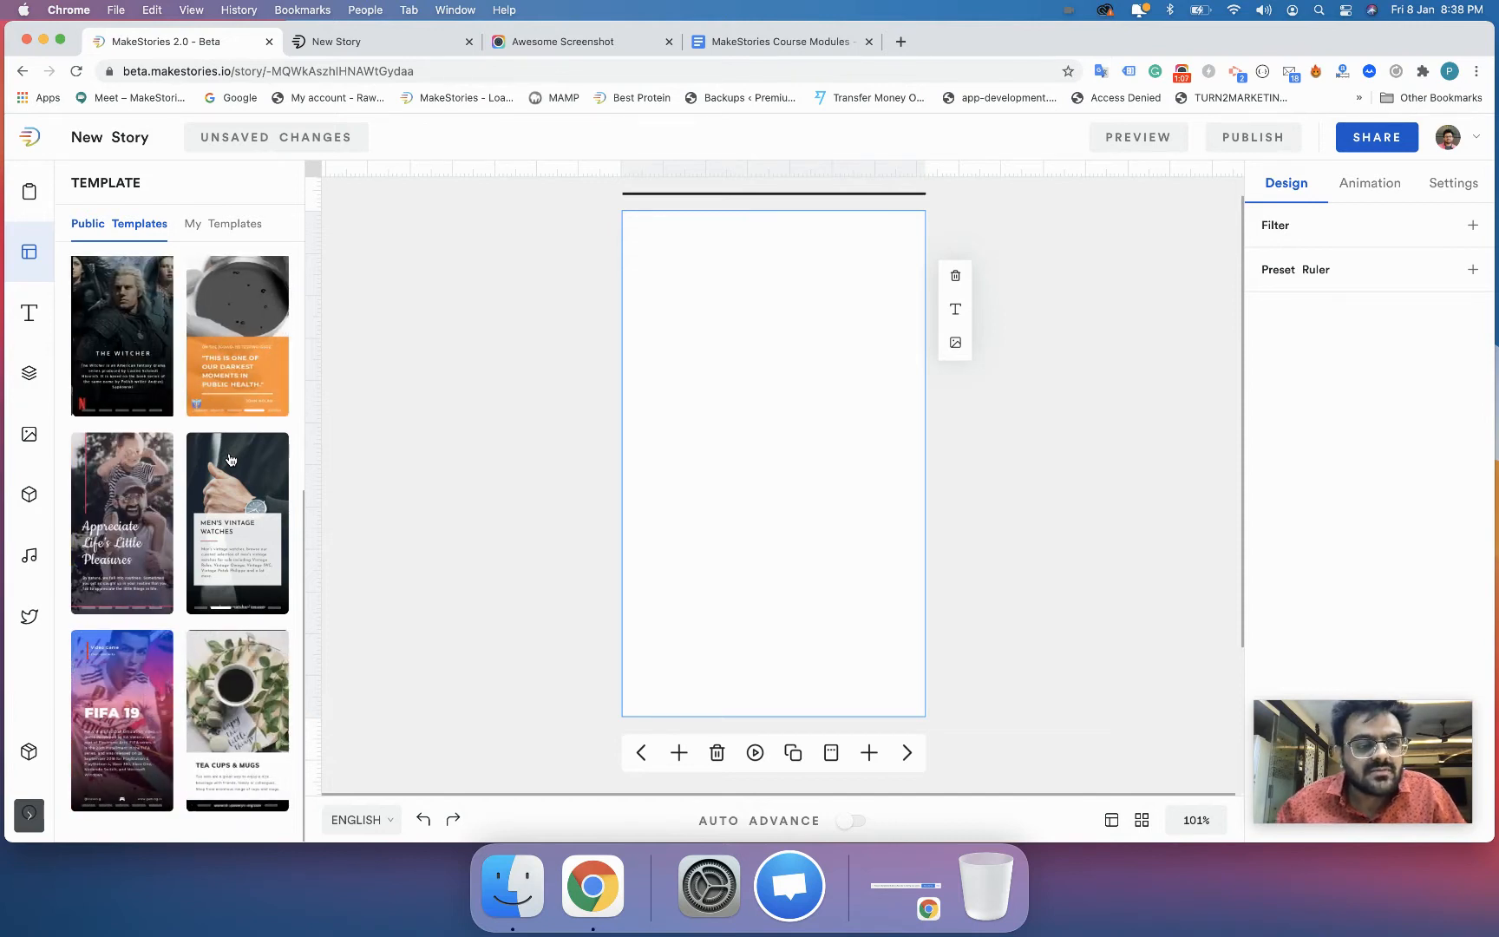
{"action": "scroll", "coordinate": [230, 459], "scroll_direction": "up", "scroll_amount": 5}
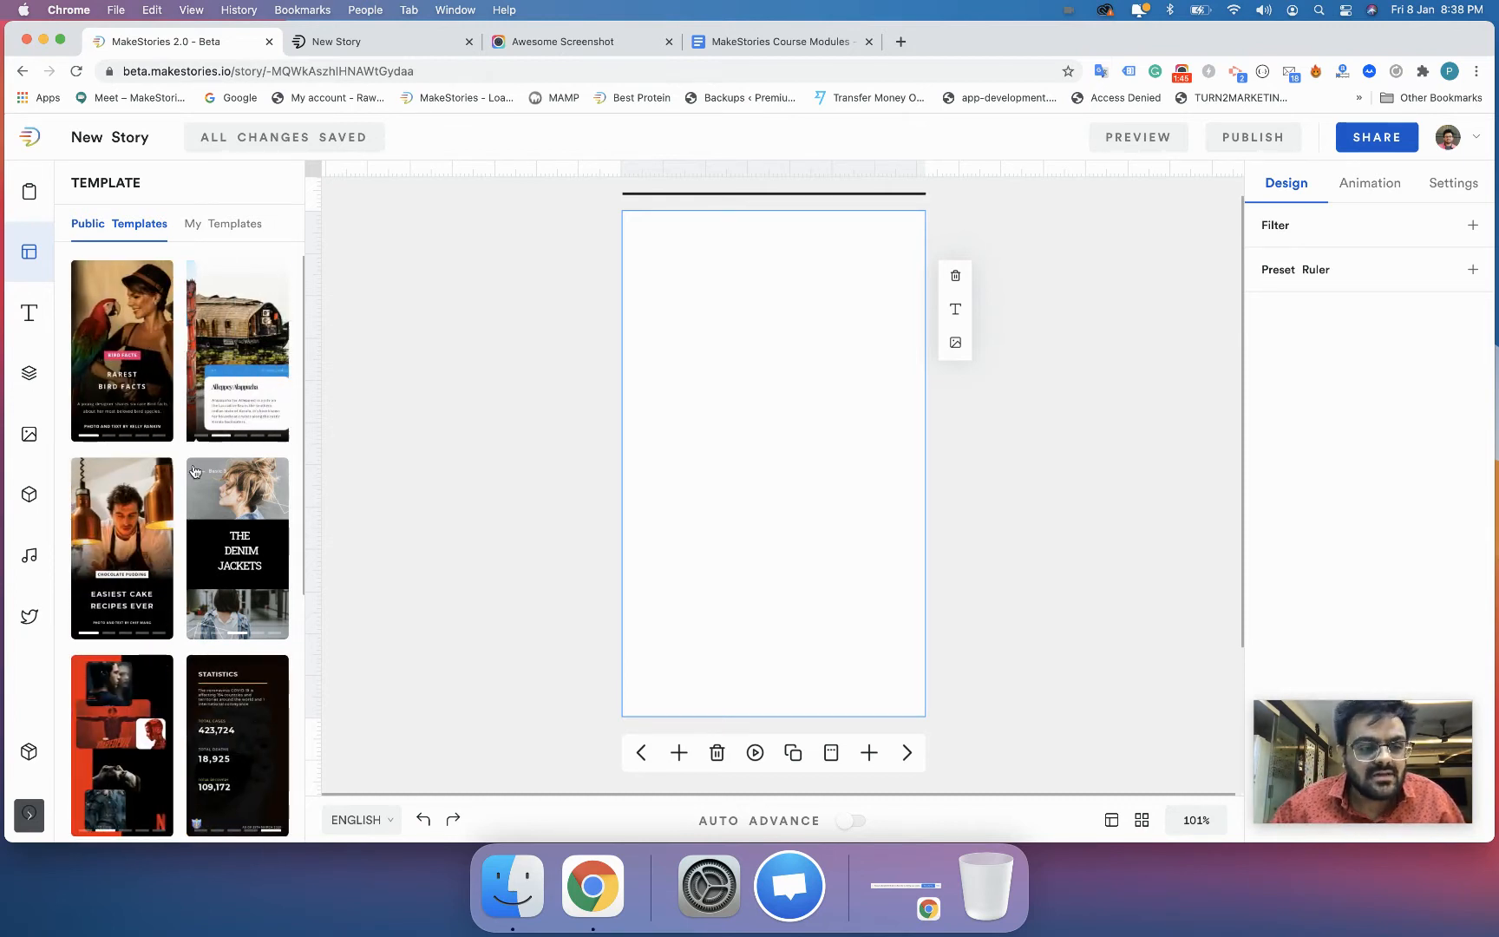
- Open the "Places to visit in India" template set, examine its individual pages, and return to the template list
{"action": "left_click", "coordinate": [223, 375]}
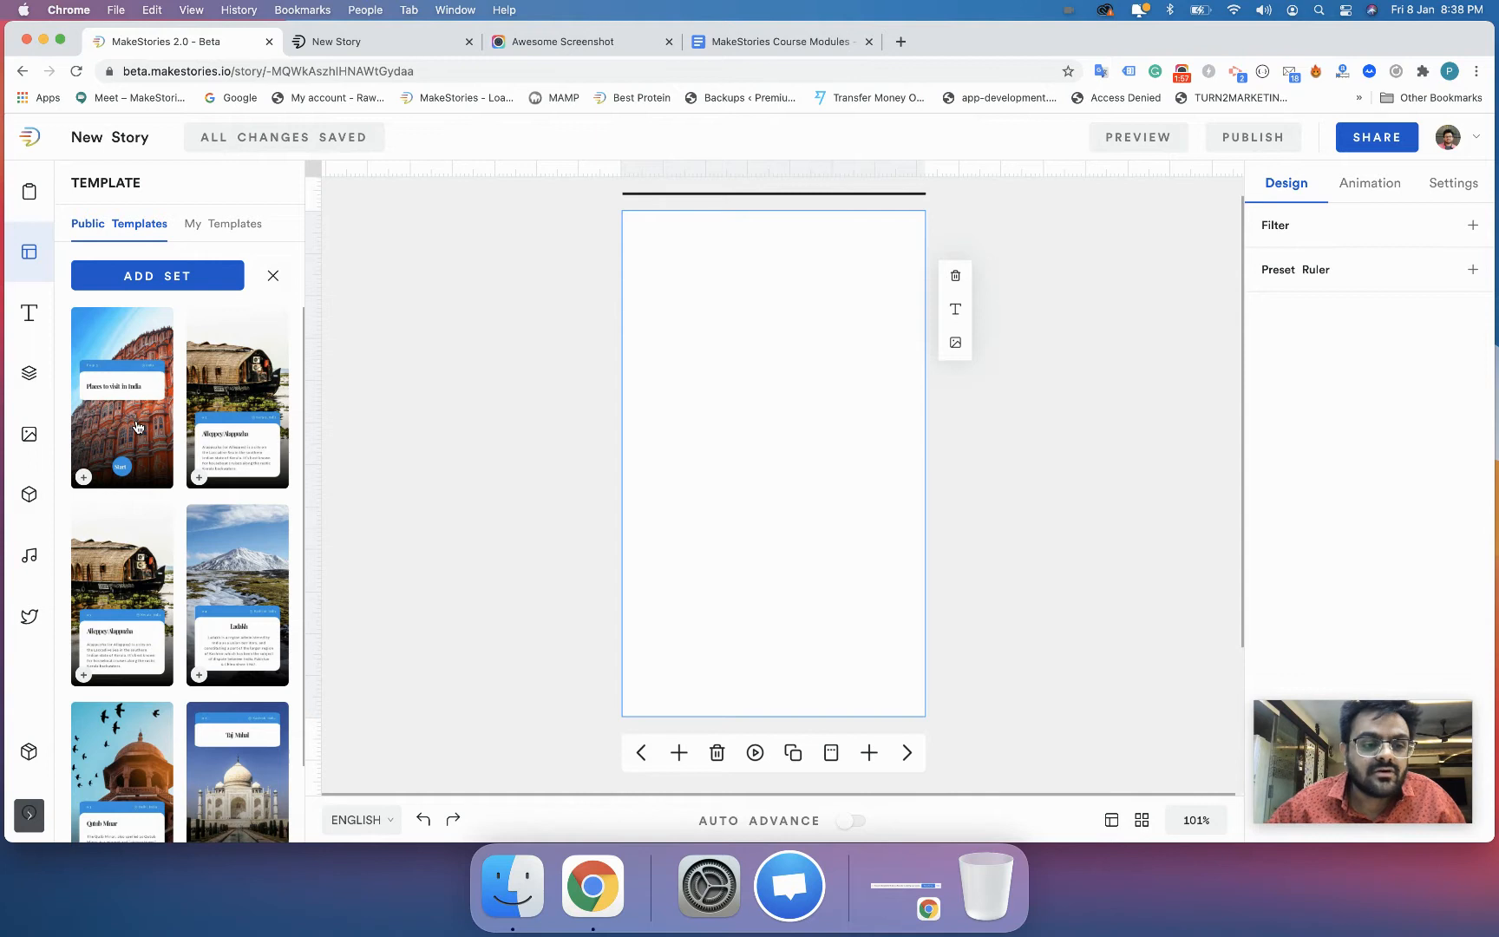
{"action": "scroll", "coordinate": [136, 427], "scroll_direction": "down", "scroll_amount": 3}
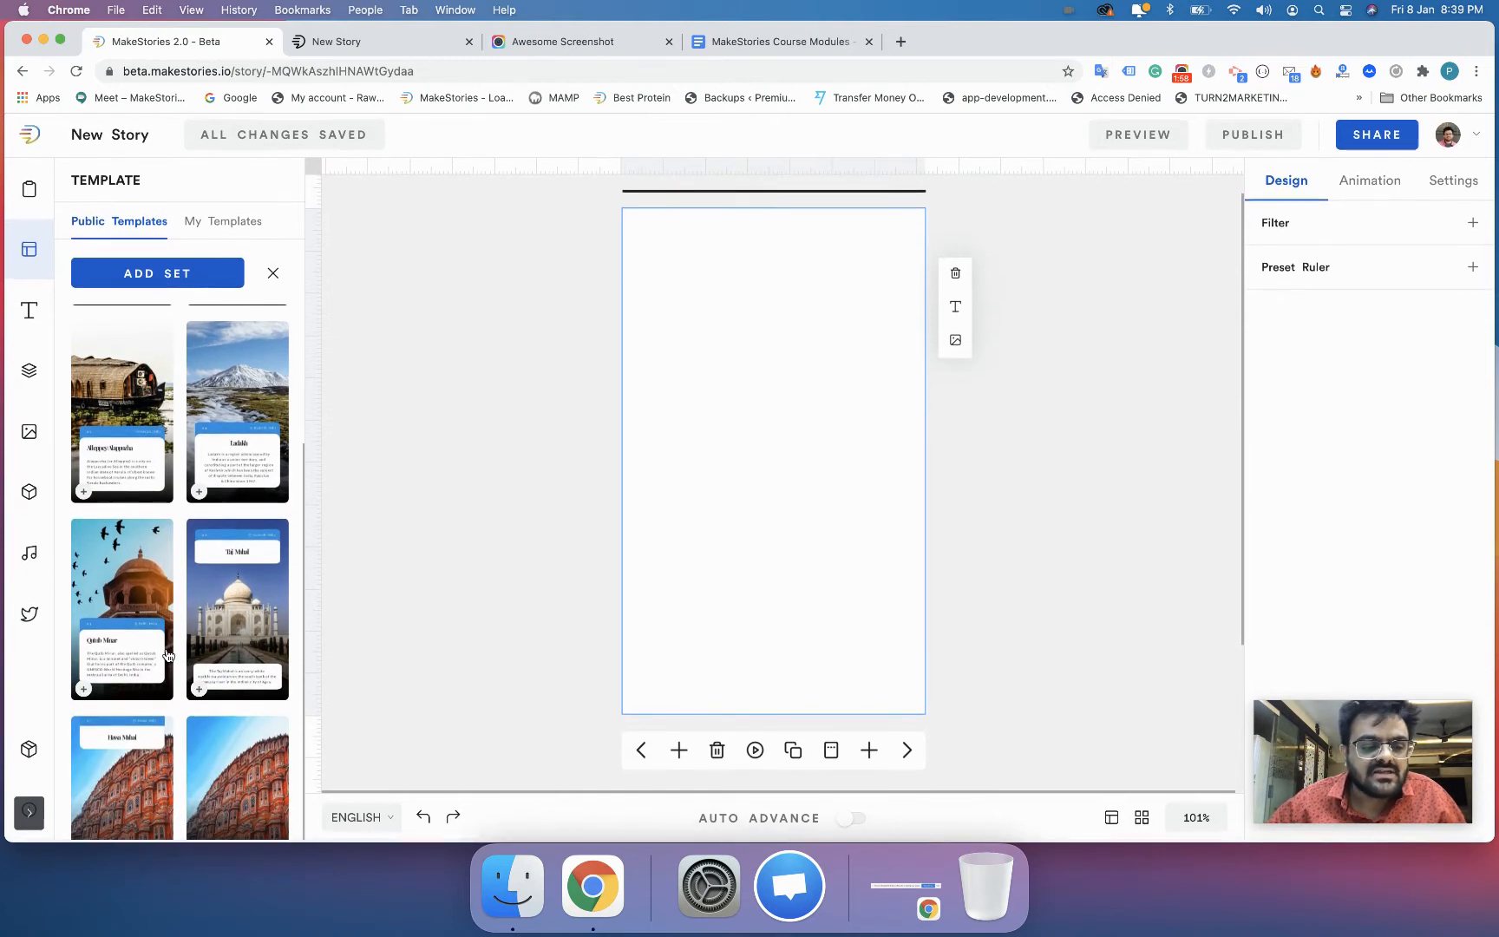
{"action": "scroll", "coordinate": [247, 785], "scroll_direction": "up", "scroll_amount": 3}
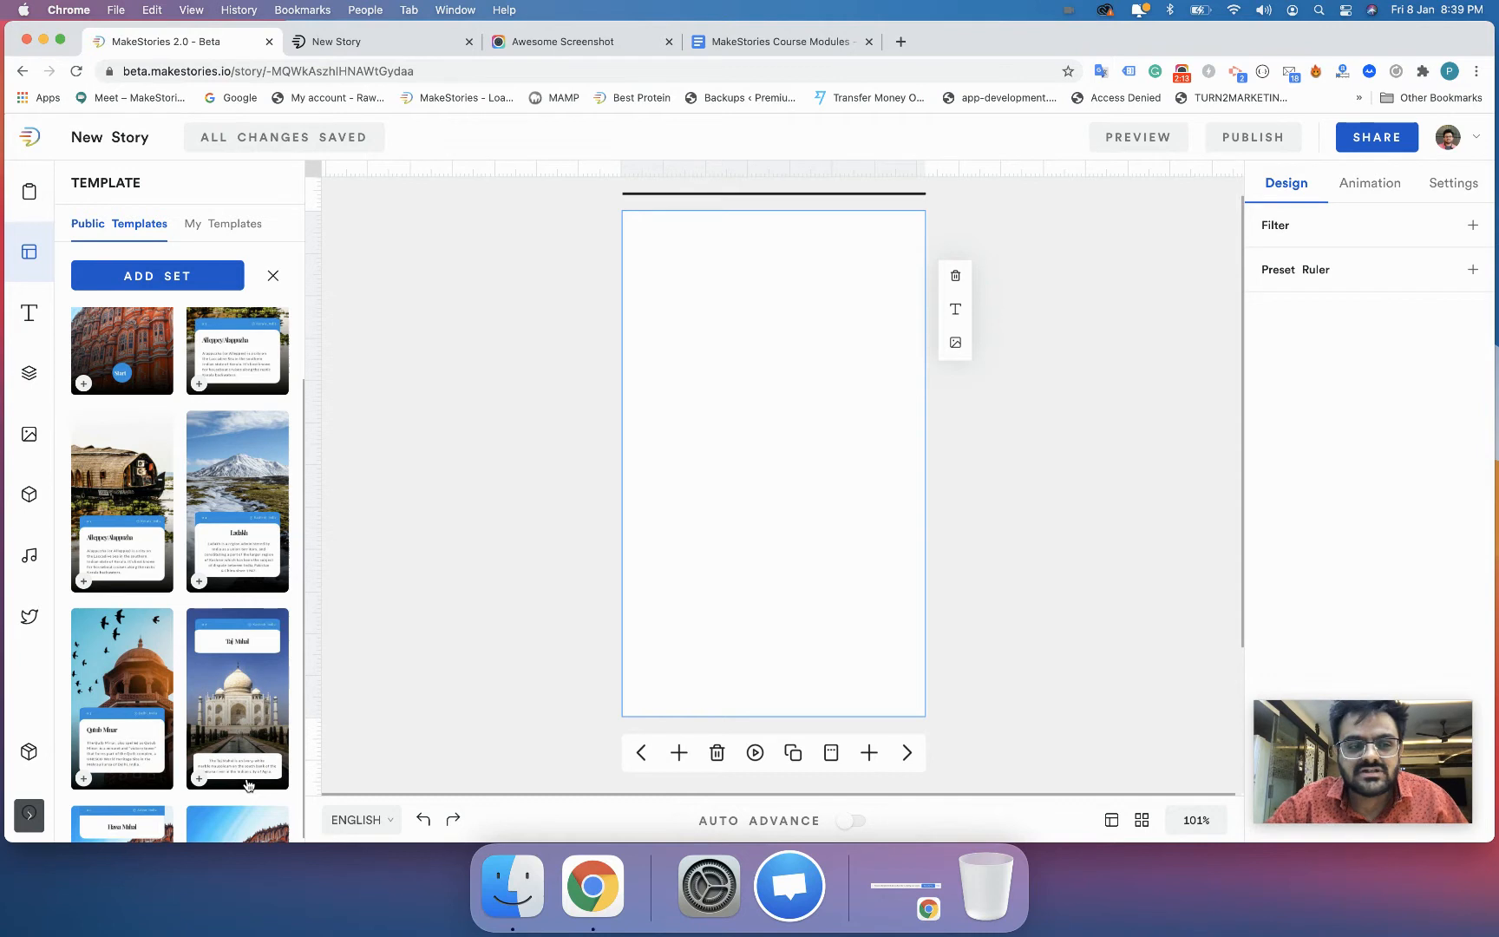
{"action": "scroll", "coordinate": [248, 785], "scroll_direction": "up", "scroll_amount": 2}
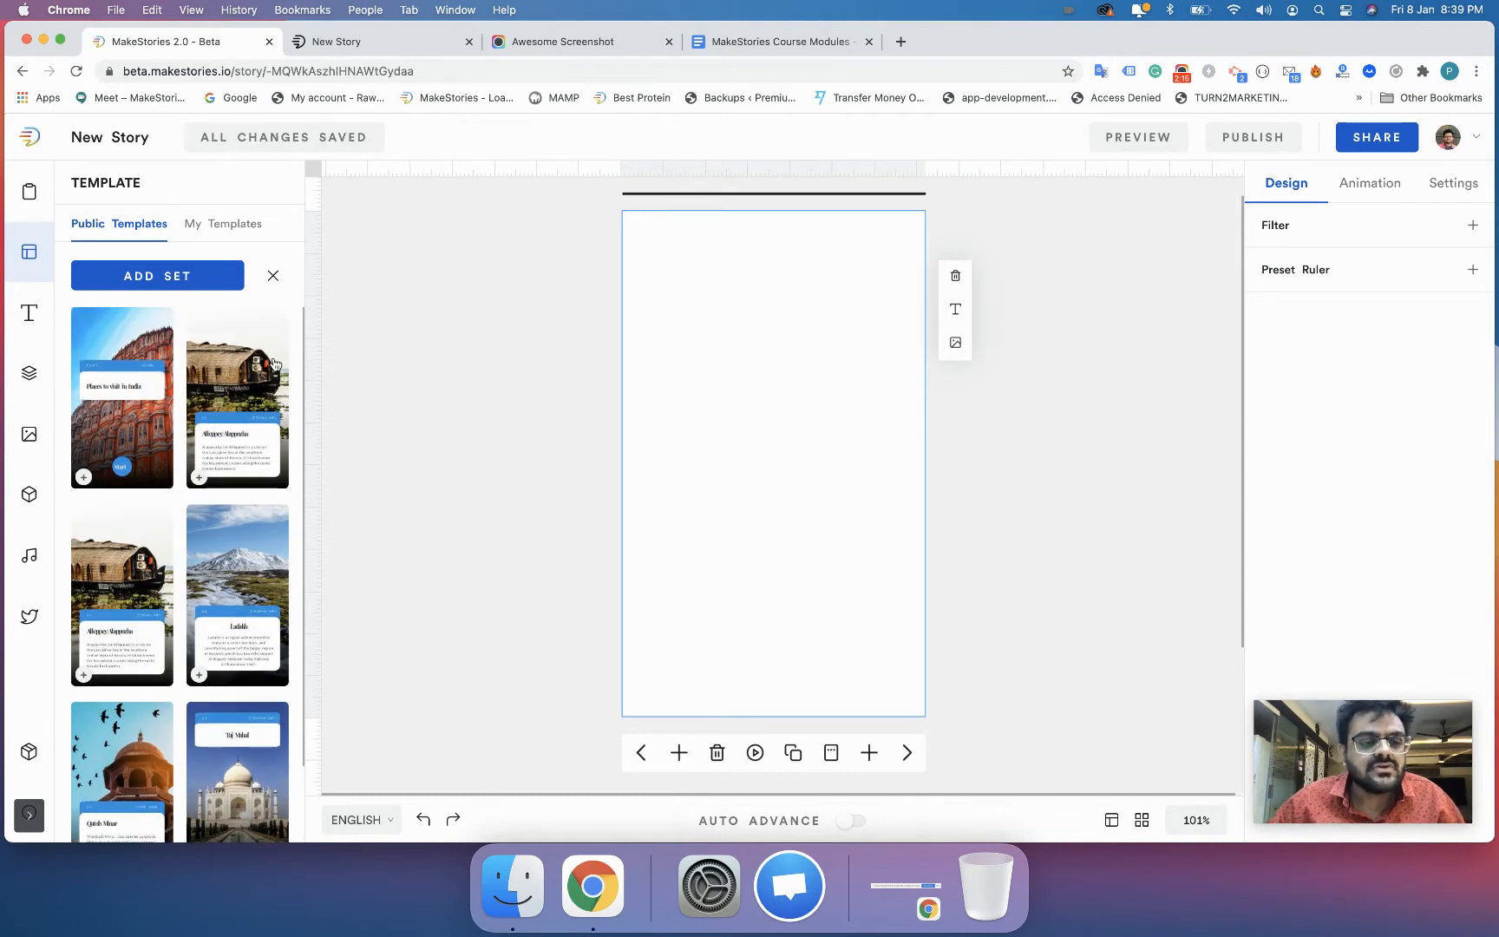
{"action": "left_click", "coordinate": [275, 277]}
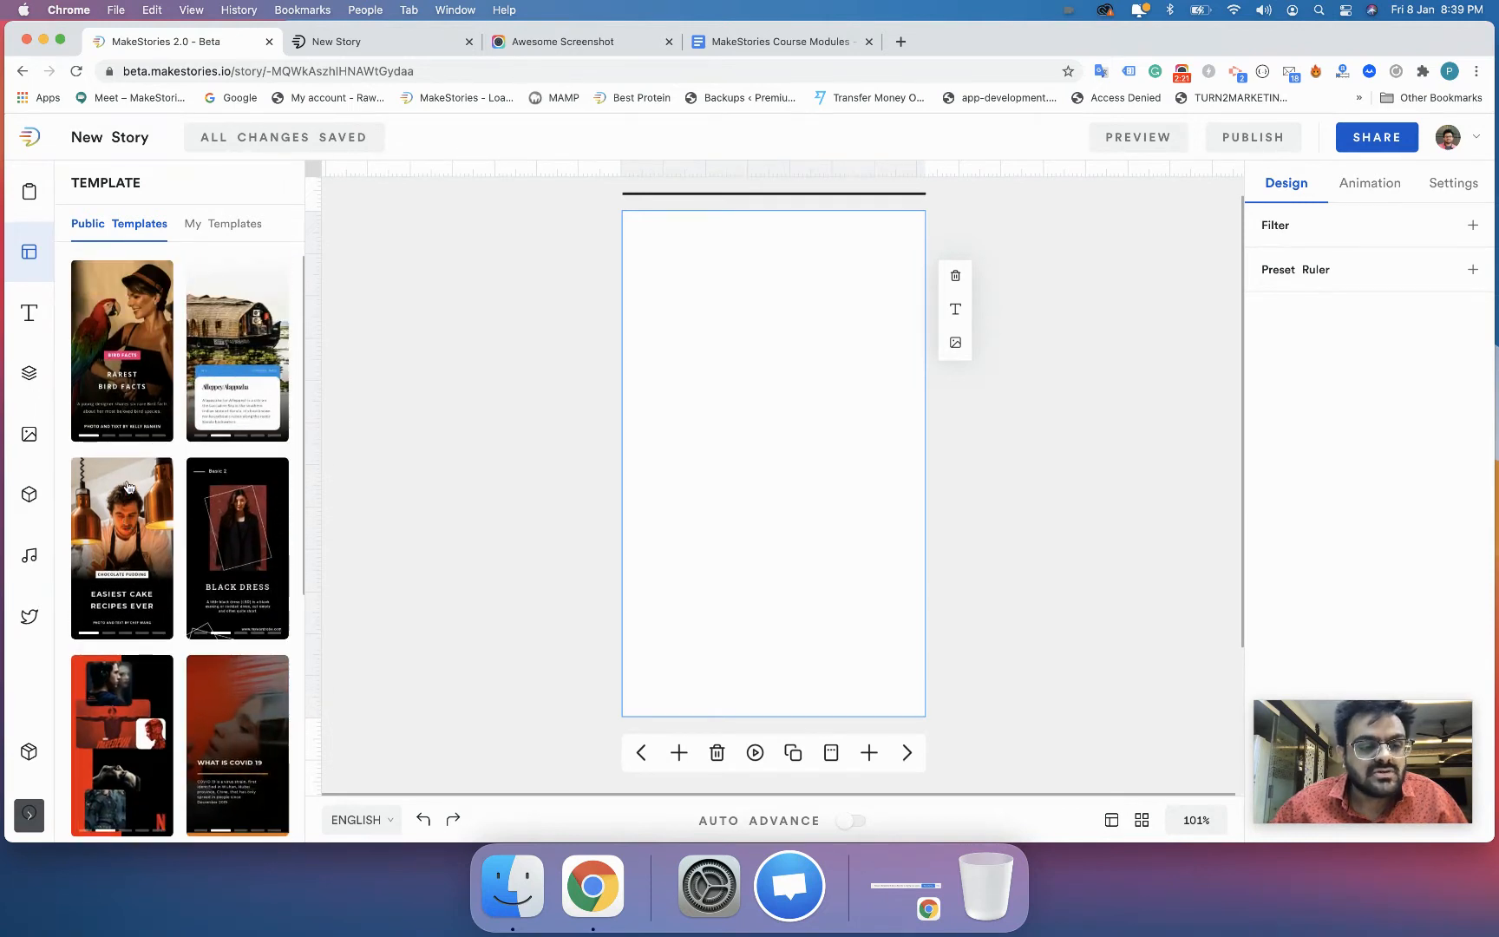
- Reopen the "Places to visit in India" template and add its whole set of pages to the story
{"action": "left_click", "coordinate": [230, 339]}
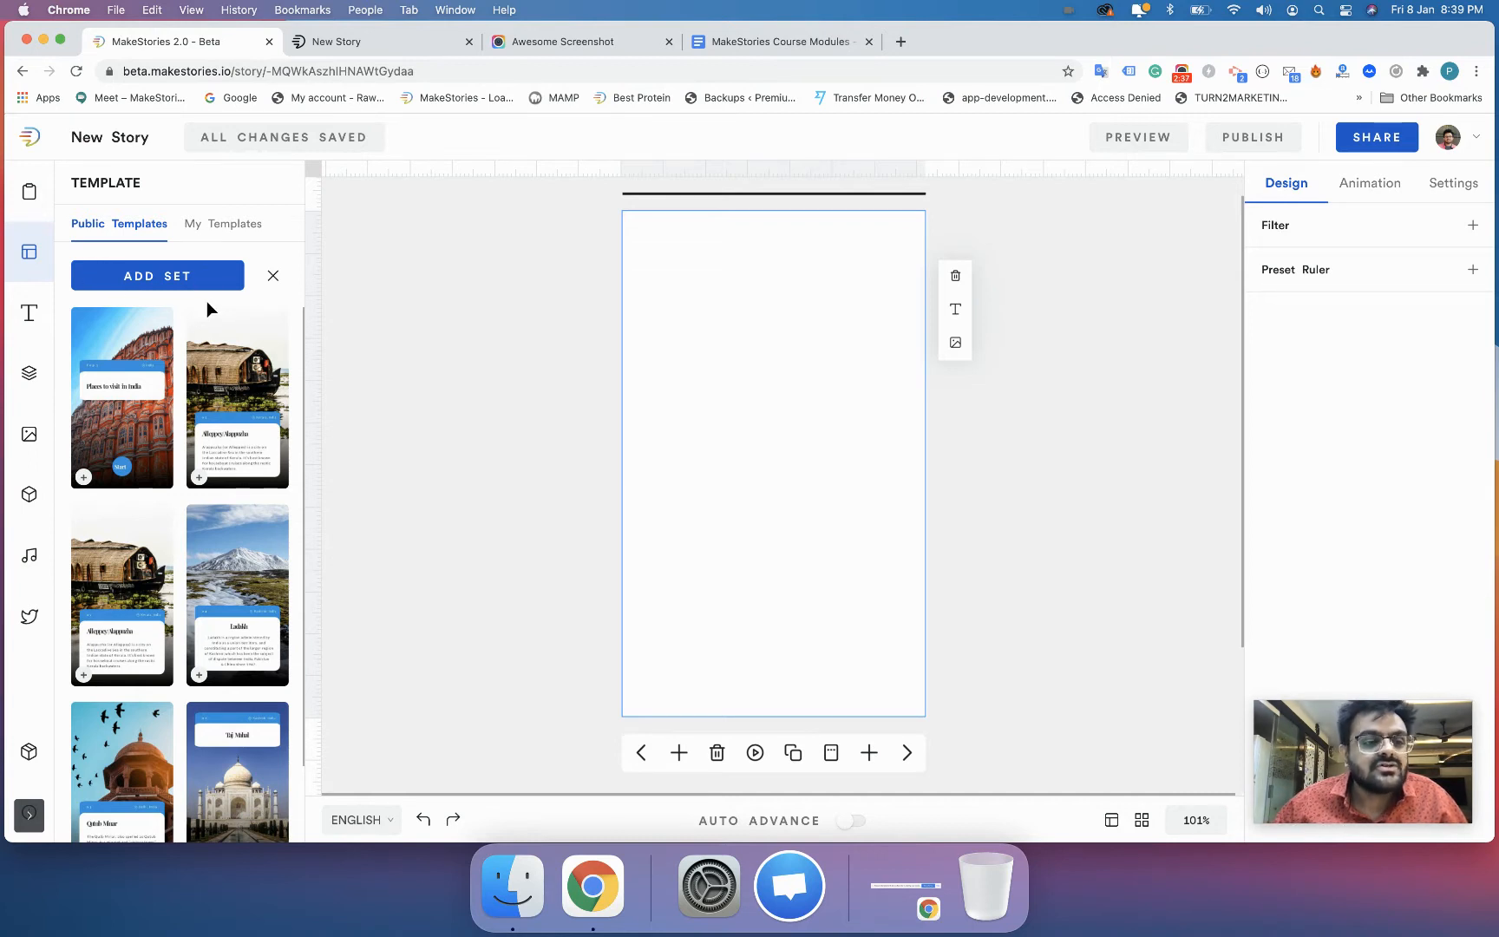
{"action": "scroll", "coordinate": [164, 398], "scroll_direction": "down", "scroll_amount": 5}
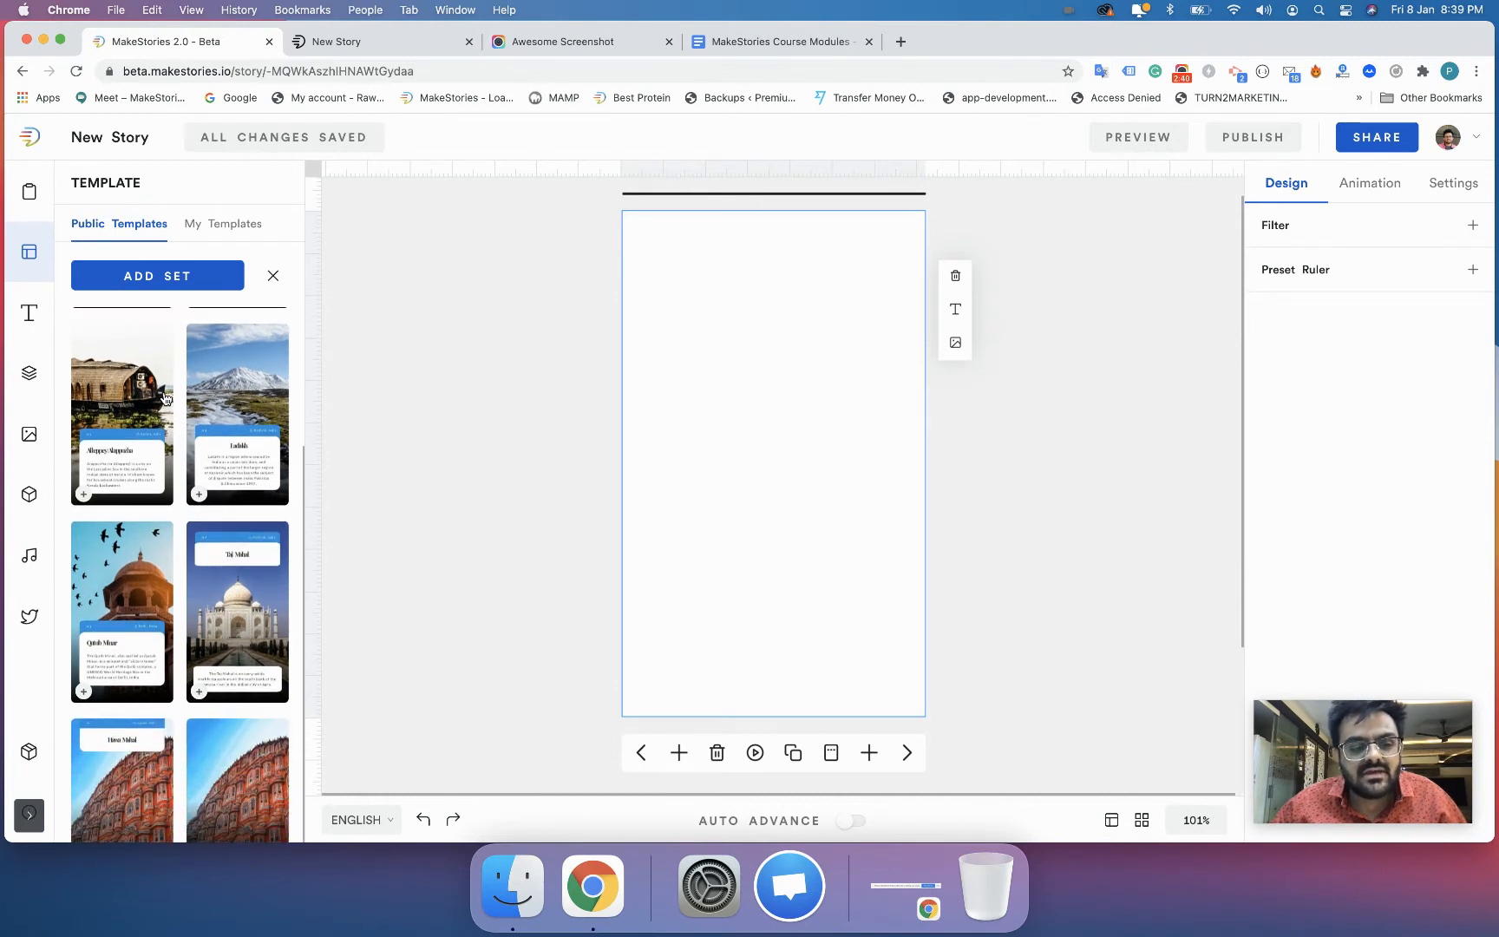
{"action": "scroll", "coordinate": [165, 397], "scroll_direction": "up", "scroll_amount": 5}
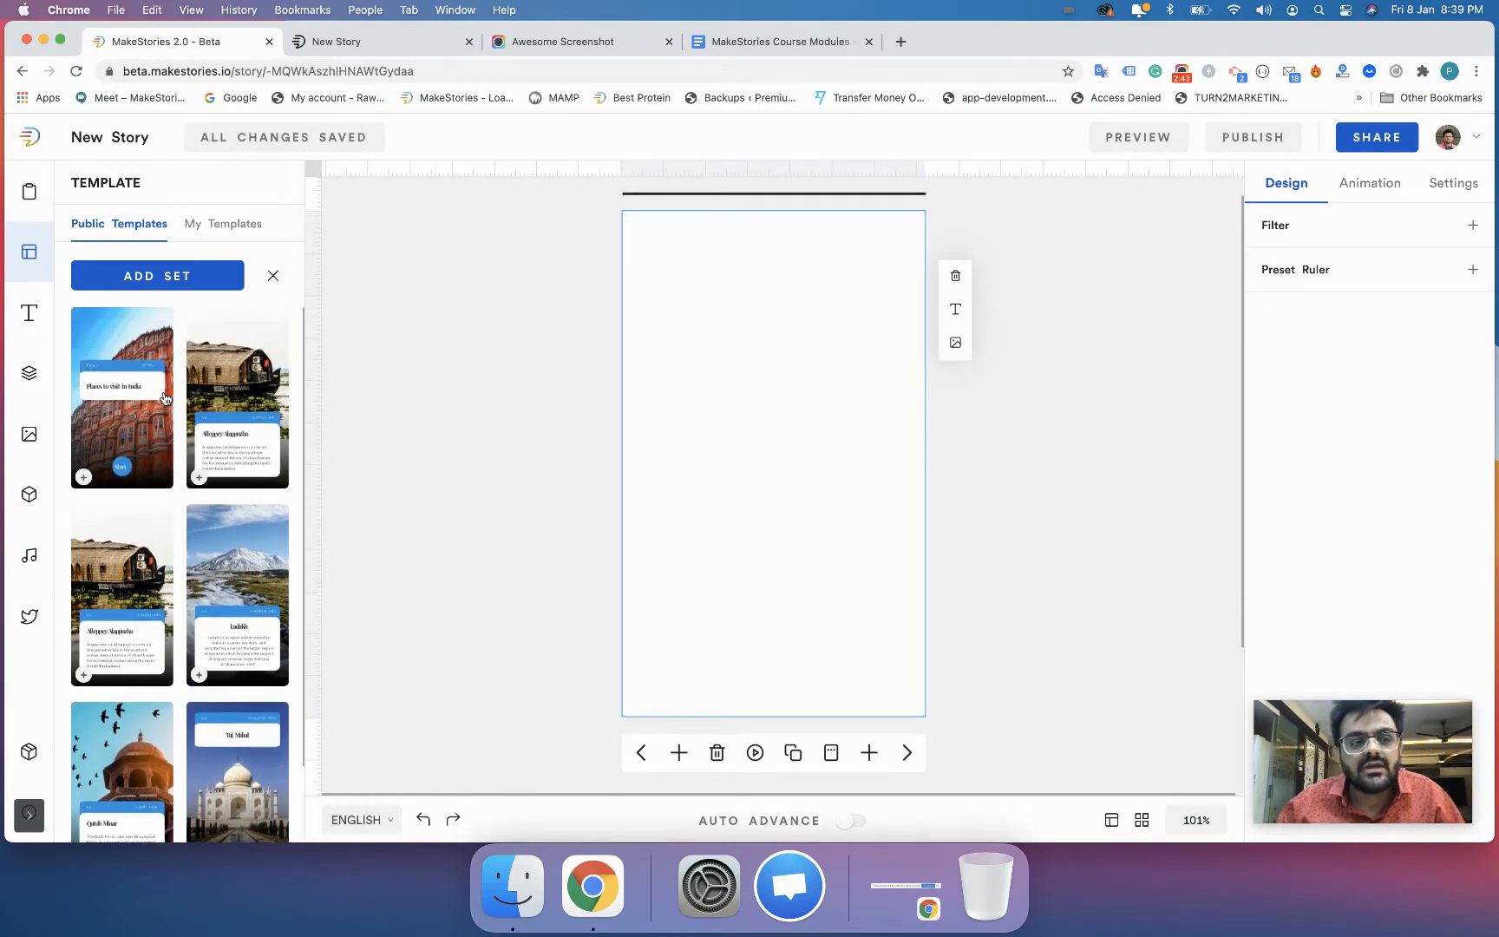
{"action": "left_click", "coordinate": [150, 276]}
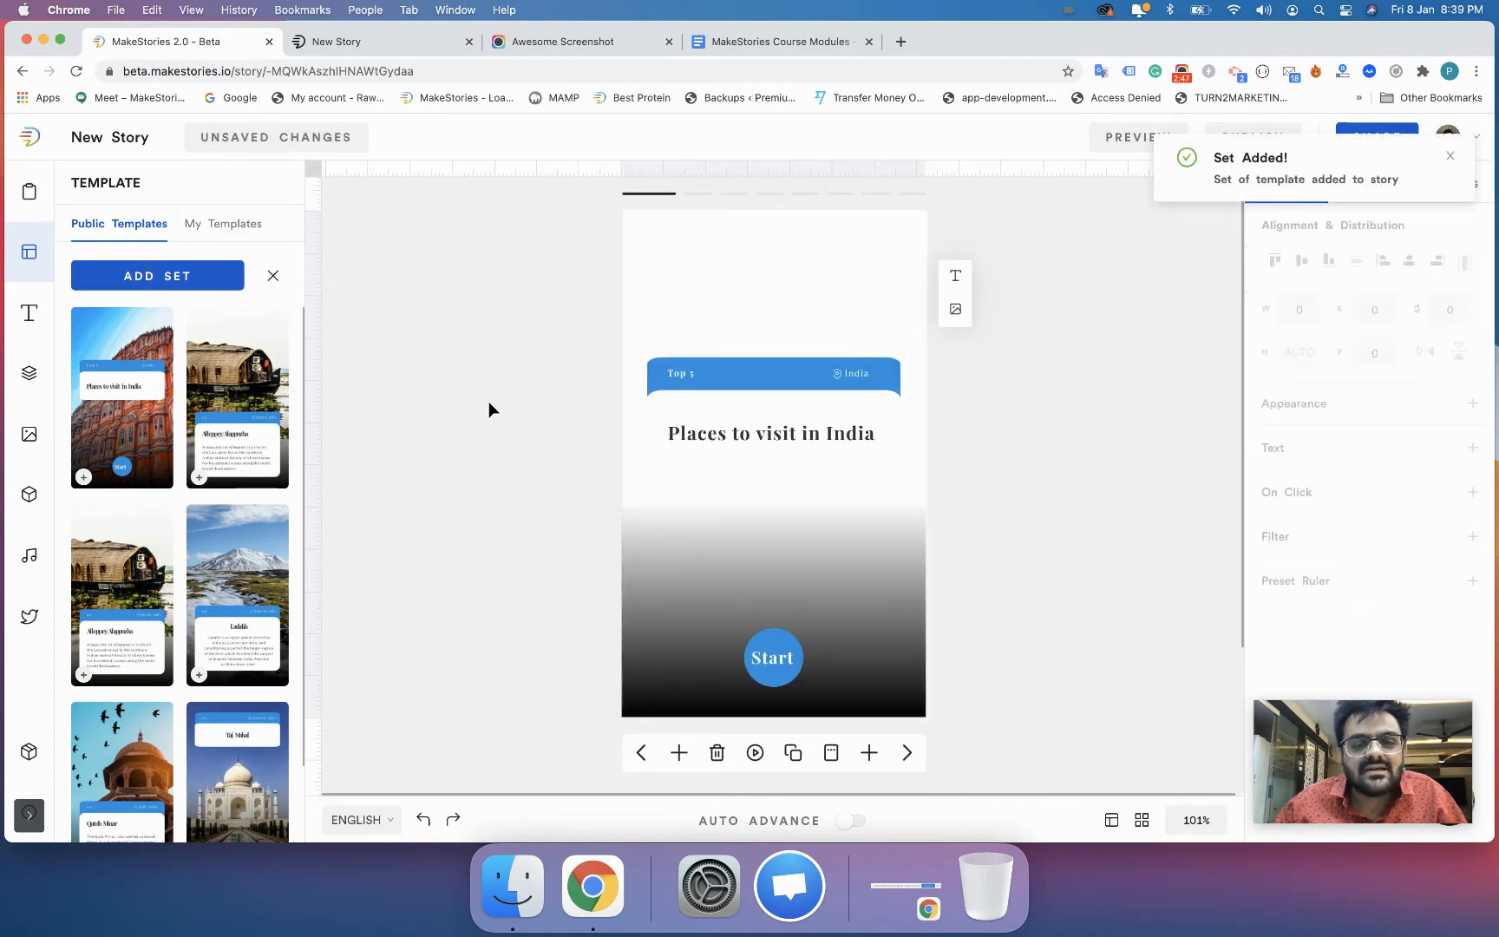
- Review the added template slides by jumping to slide 8 and going back one by one to slide 1
{"action": "scroll", "coordinate": [711, 540], "scroll_direction": "up", "scroll_amount": 1}
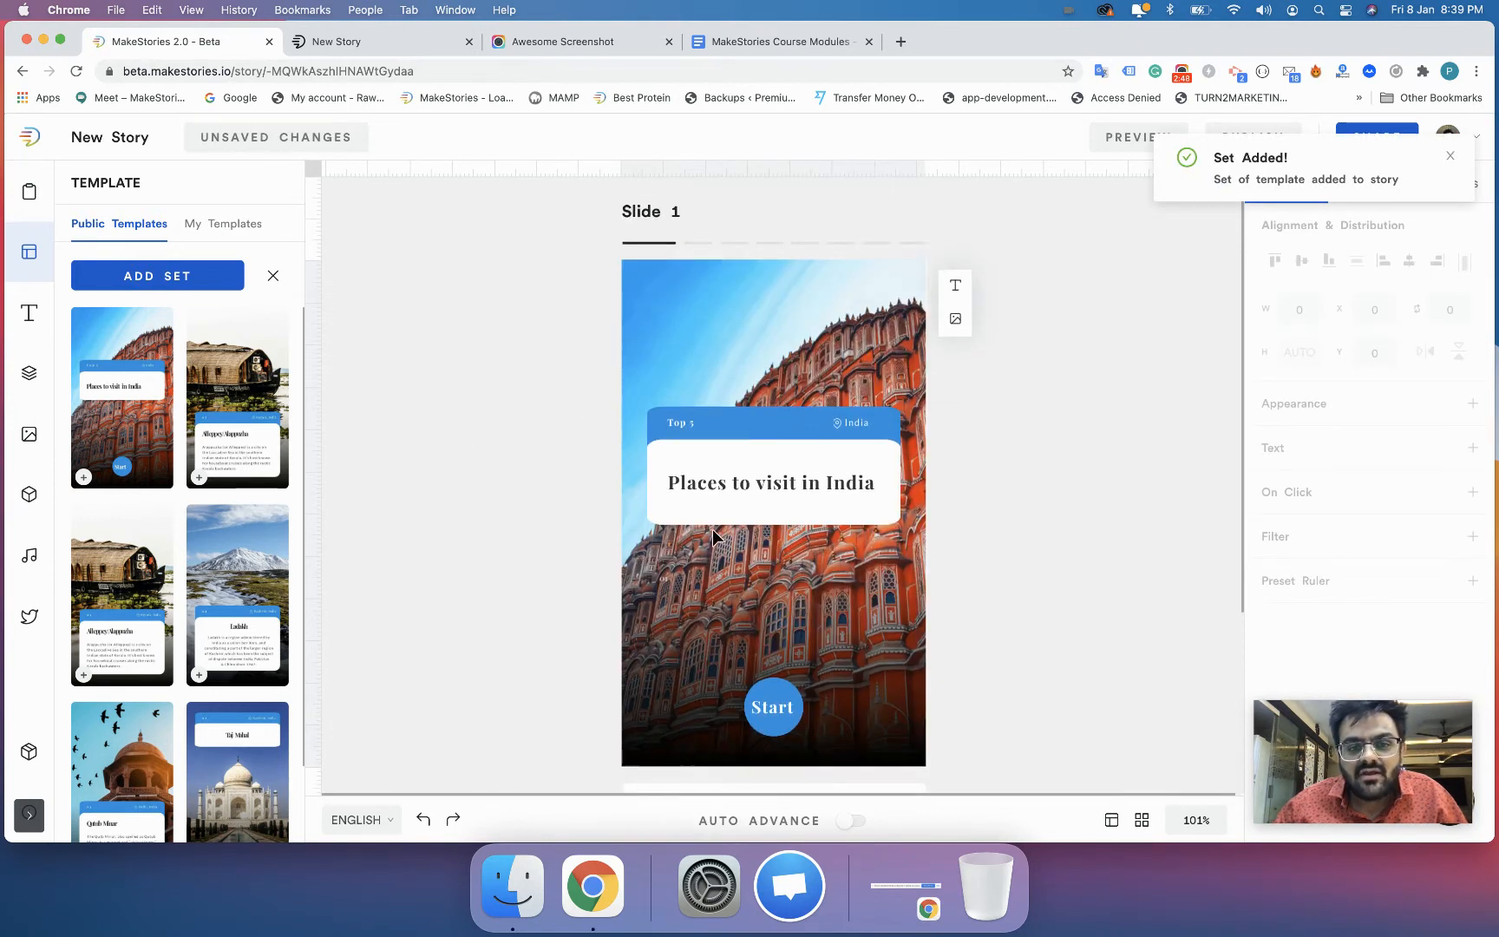
{"action": "left_click", "coordinate": [916, 243]}
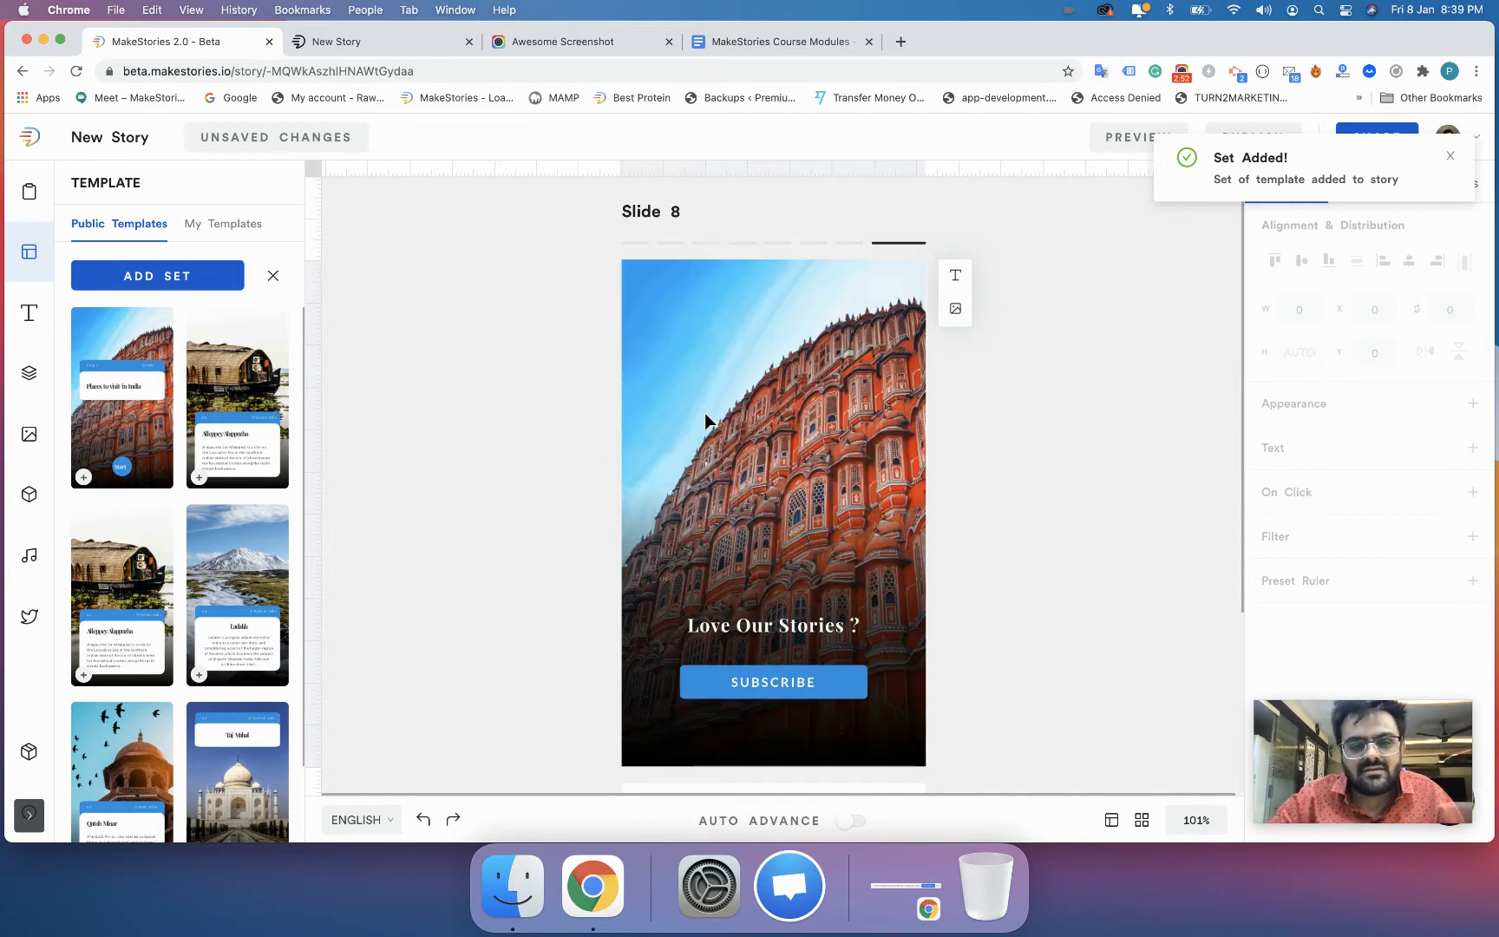
{"action": "scroll", "coordinate": [704, 416], "scroll_direction": "down", "scroll_amount": 3}
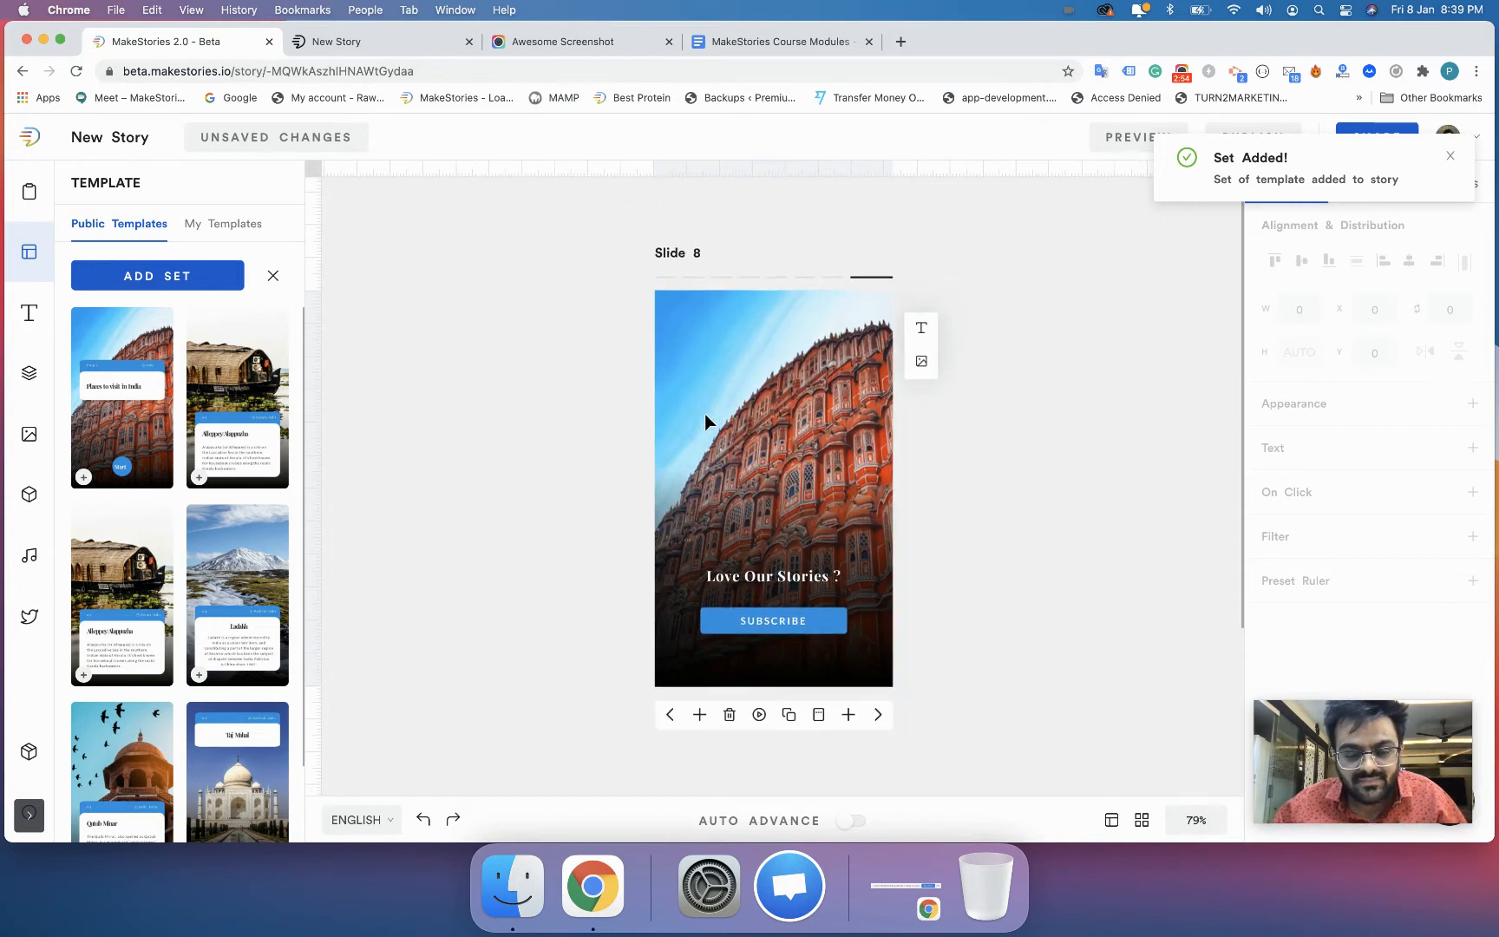
{"action": "left_click", "coordinate": [673, 715]}
{"action": "left_click", "coordinate": [672, 716]}
{"action": "left_click", "coordinate": [672, 717]}
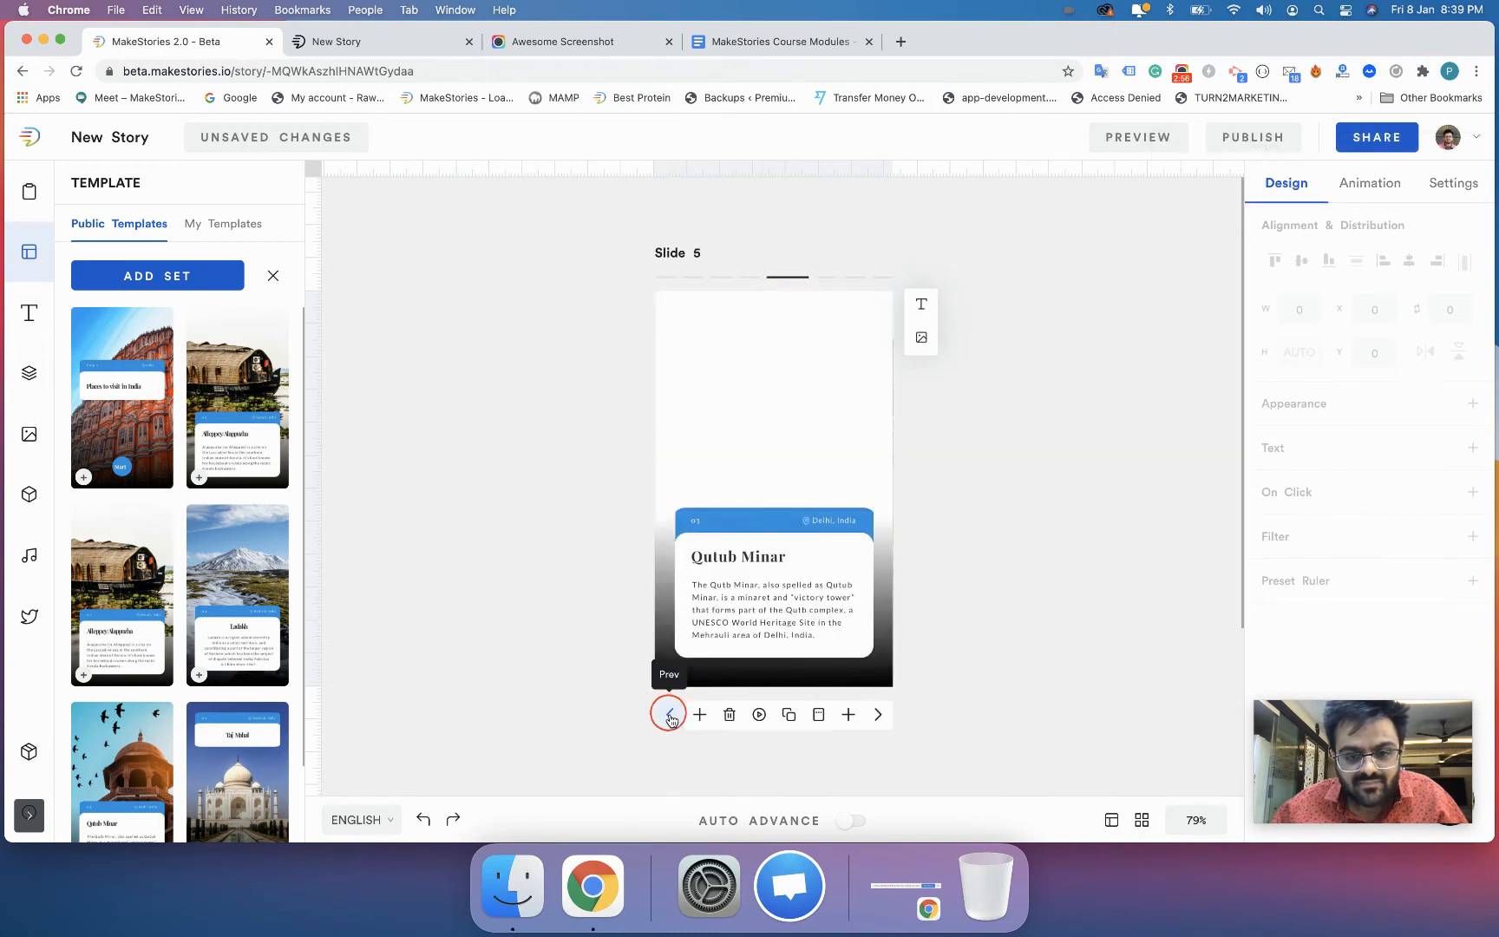
{"action": "left_click", "coordinate": [670, 715]}
{"action": "left_click", "coordinate": [669, 715]}
{"action": "left_click", "coordinate": [669, 715]}
{"action": "left_click", "coordinate": [670, 715]}
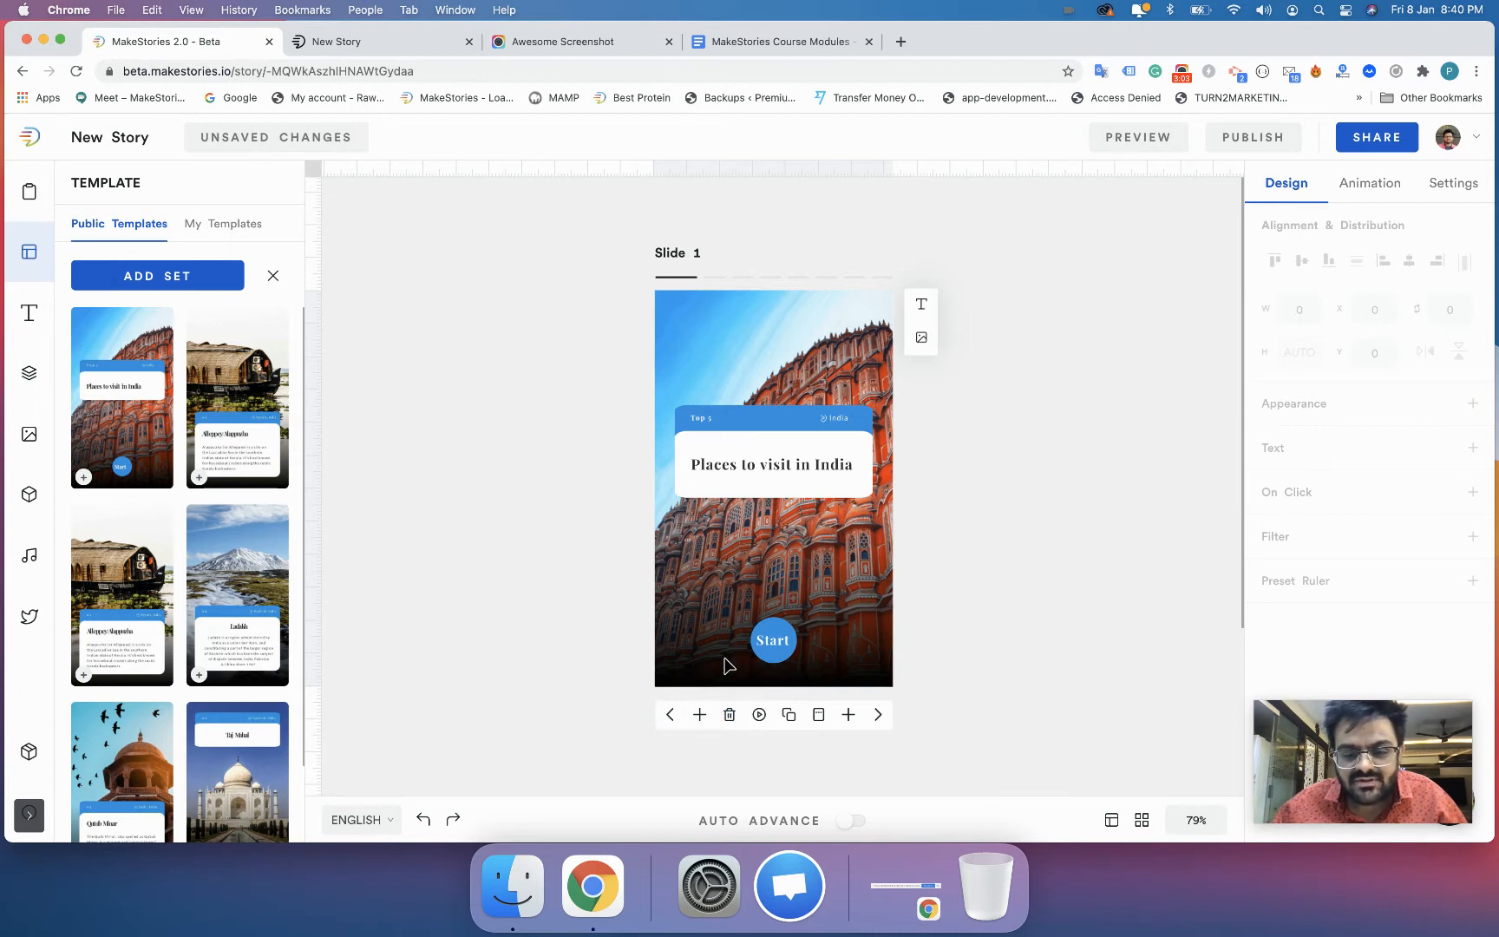
- Delete the story's slides from the first onward until only the "Love Our Stories ?" page remains
{"action": "left_click", "coordinate": [730, 717]}
{"action": "left_click", "coordinate": [730, 716]}
{"action": "left_click", "coordinate": [730, 717]}
{"action": "left_click", "coordinate": [730, 717]}
{"action": "left_click", "coordinate": [731, 717]}
{"action": "left_click", "coordinate": [731, 716]}
{"action": "left_click", "coordinate": [731, 717]}
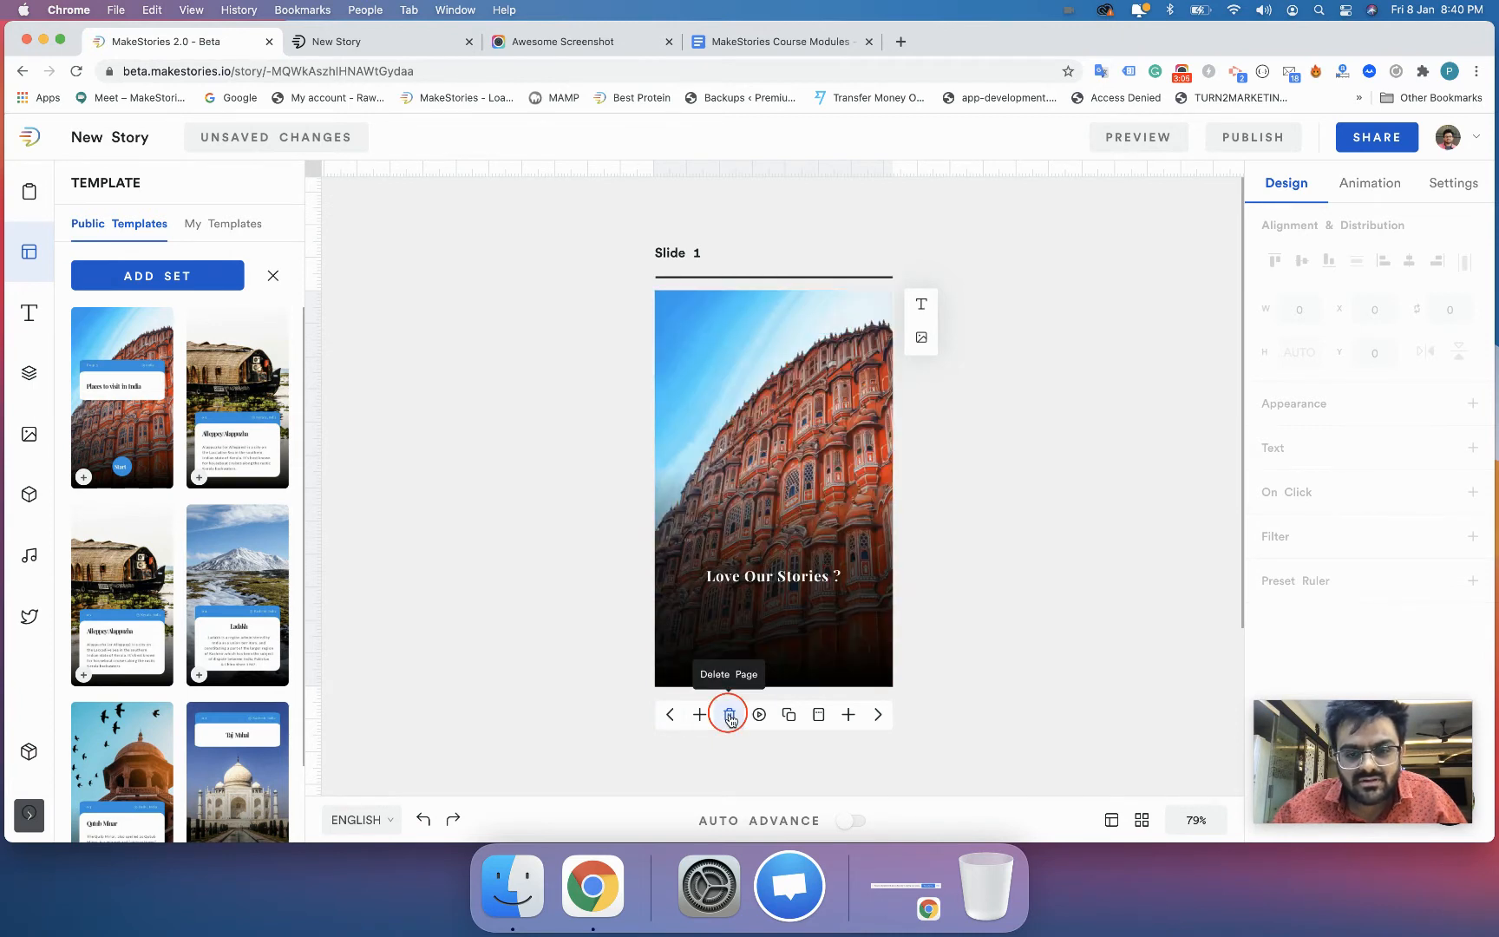
{"action": "left_click", "coordinate": [731, 716]}
- Clear the remaining slide by deleting its text and background image and disabling the overlay scrim
{"action": "key", "text": "super+a"}
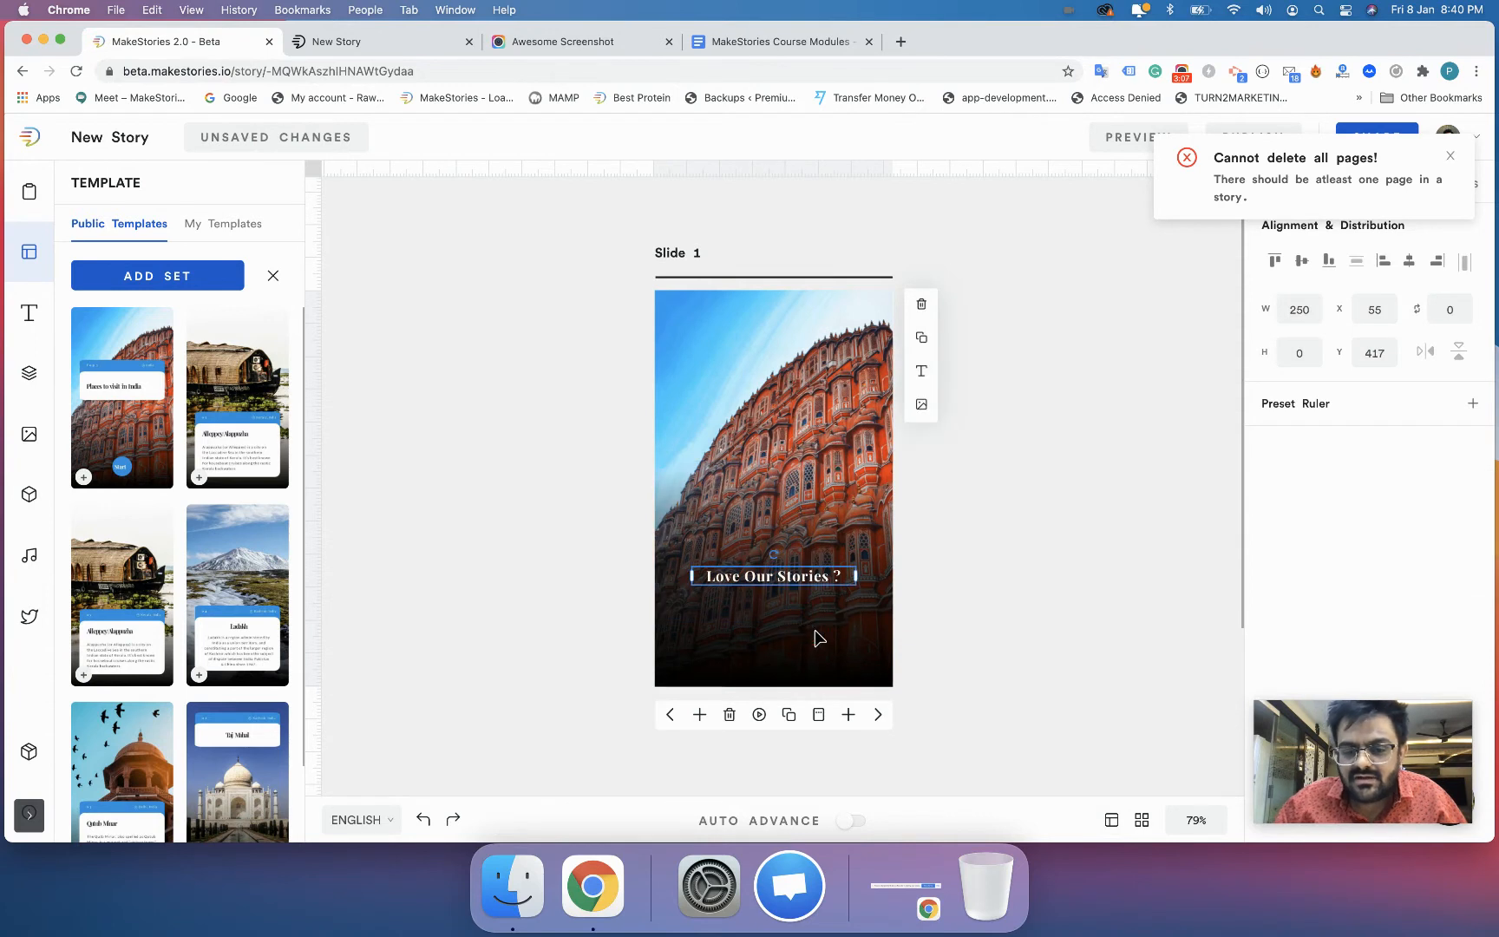
{"action": "key", "text": "Delete"}
{"action": "left_click", "coordinate": [799, 491]}
{"action": "key", "text": "Delete"}
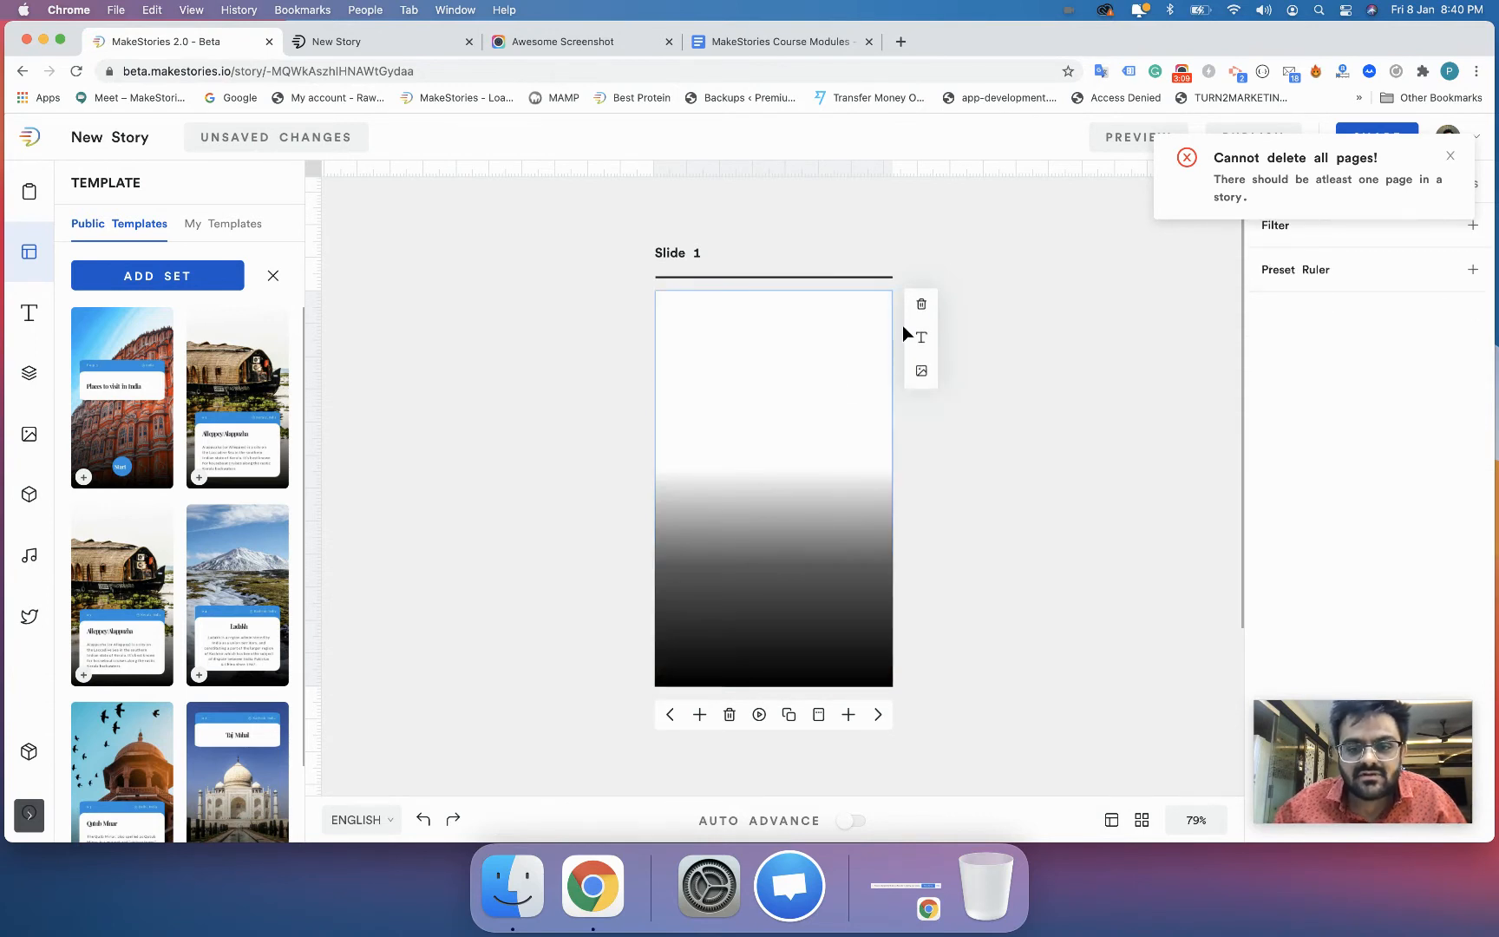
{"action": "left_click", "coordinate": [28, 191]}
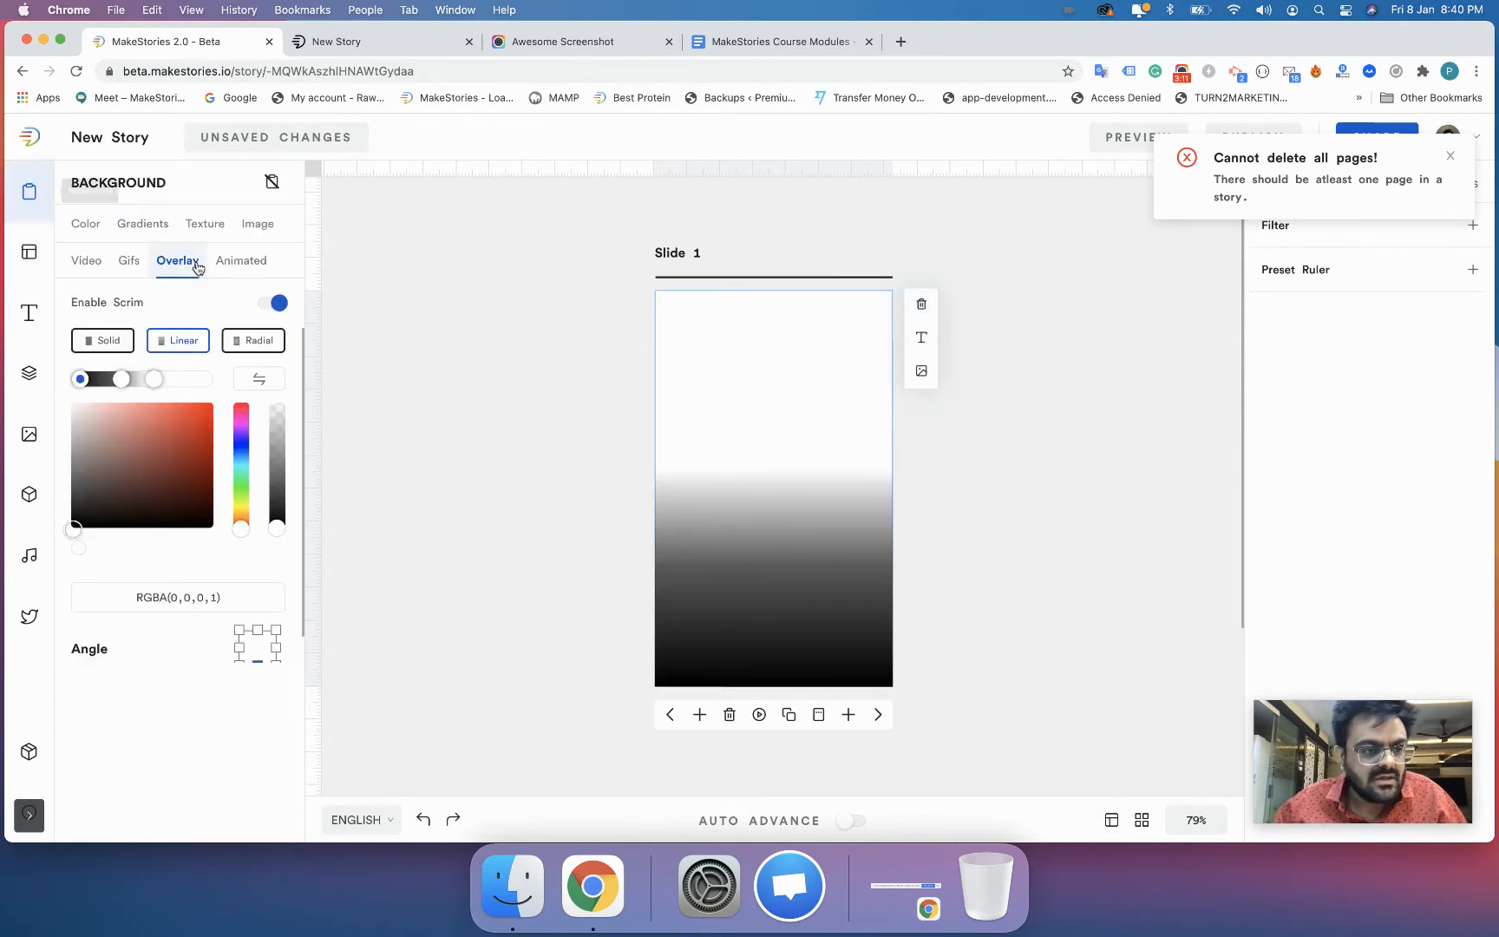
{"action": "left_click", "coordinate": [271, 303]}
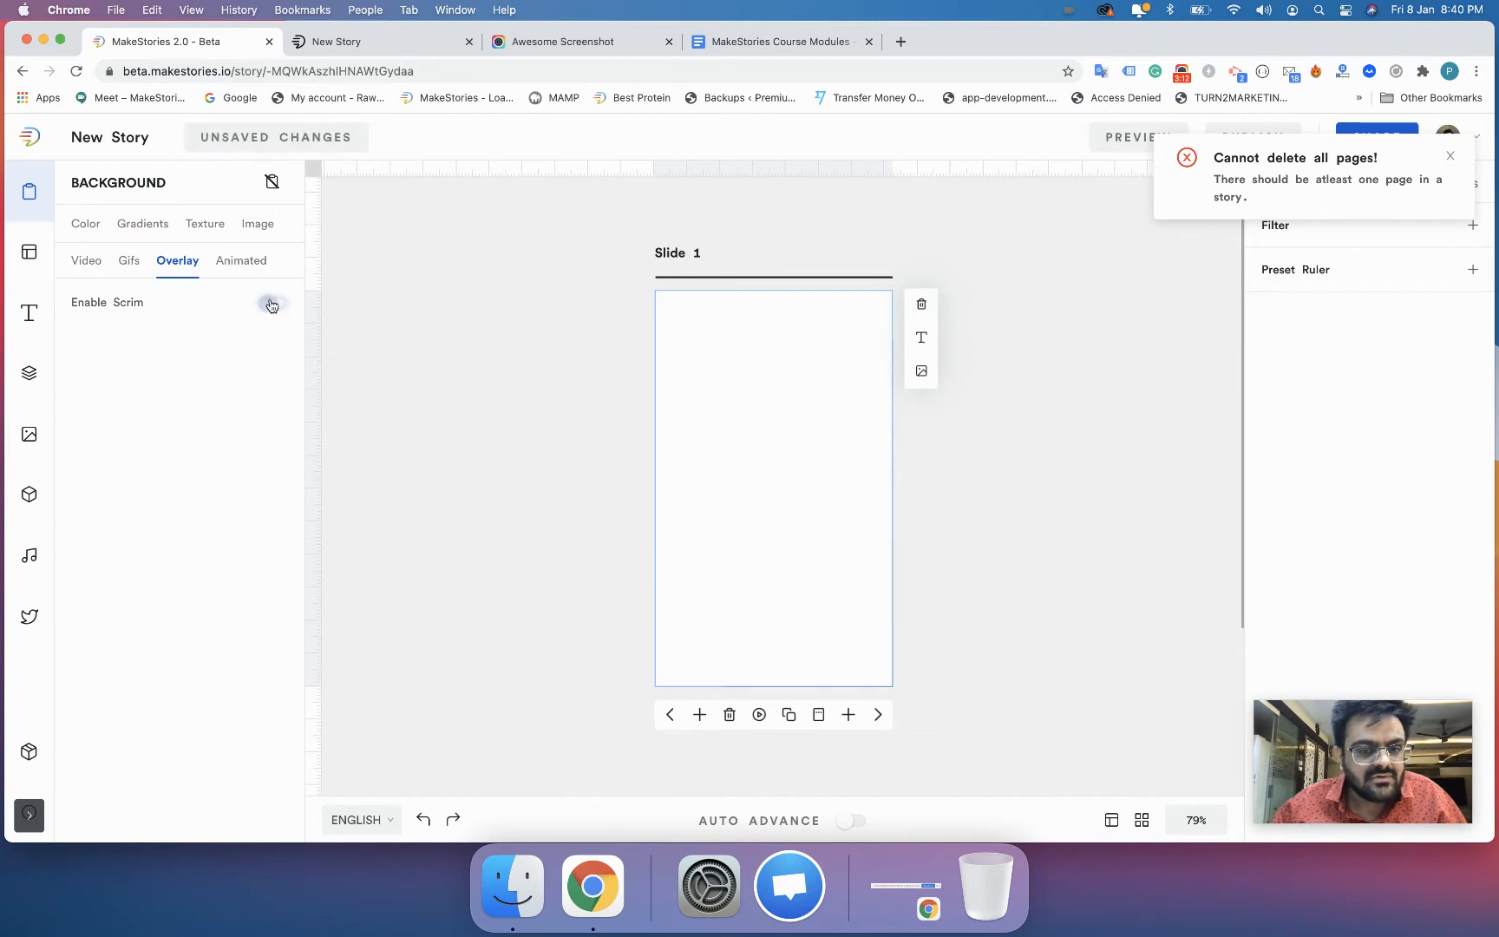
- Add only the "Places to visit in India" cover page from the open template set to the blank slide
{"action": "left_click", "coordinate": [23, 257]}
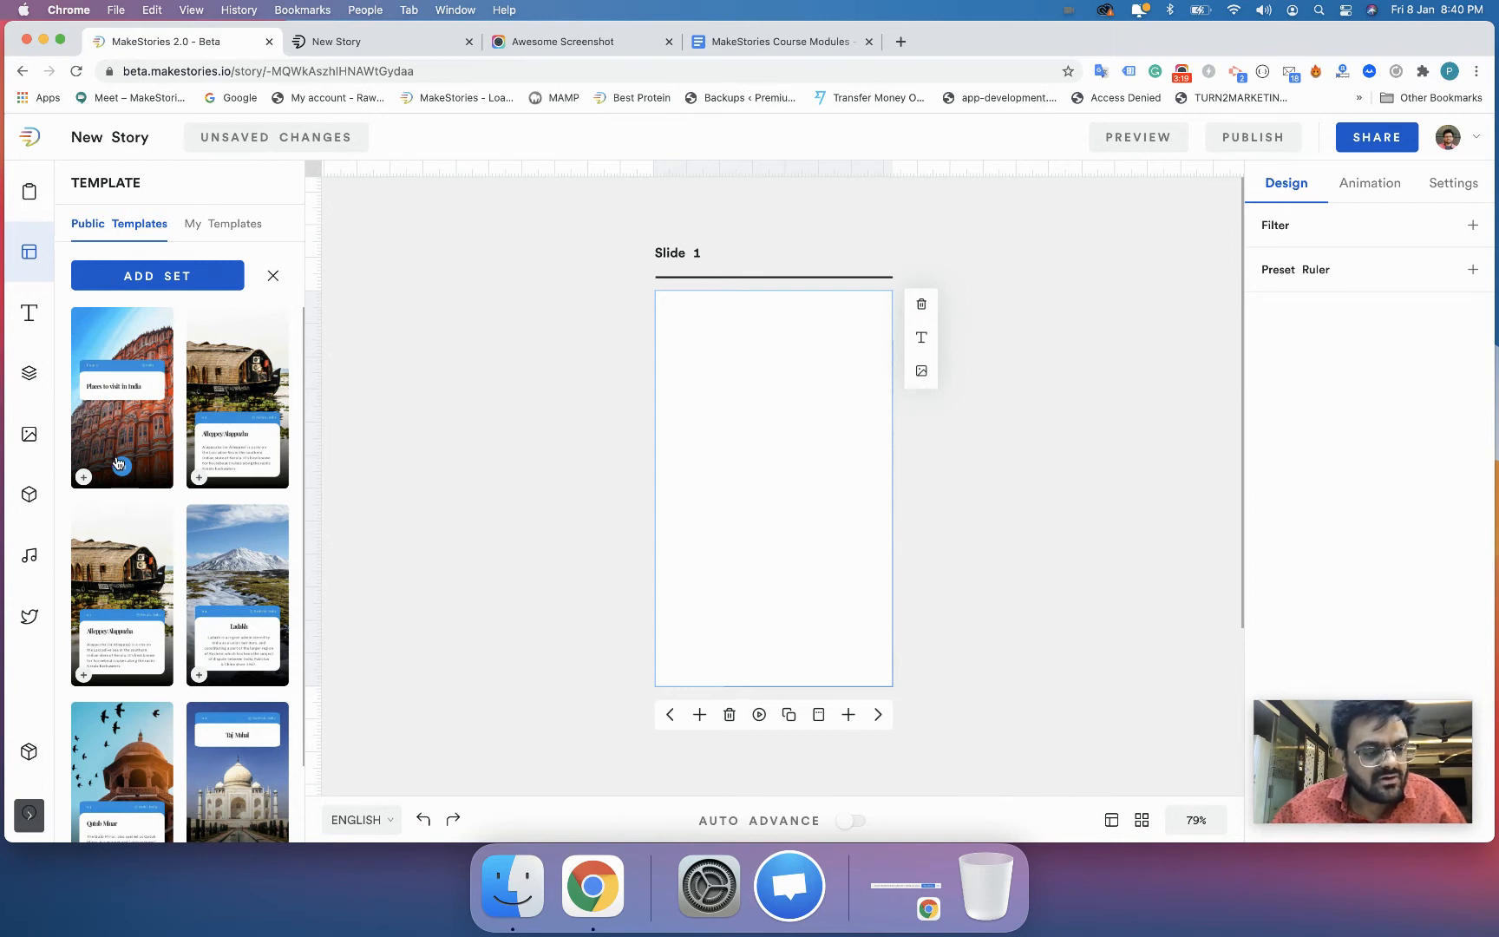
{"action": "scroll", "coordinate": [119, 500], "scroll_direction": "down", "scroll_amount": 2}
{"action": "scroll", "coordinate": [120, 505], "scroll_direction": "down", "scroll_amount": 1}
{"action": "scroll", "coordinate": [120, 505], "scroll_direction": "up", "scroll_amount": 1}
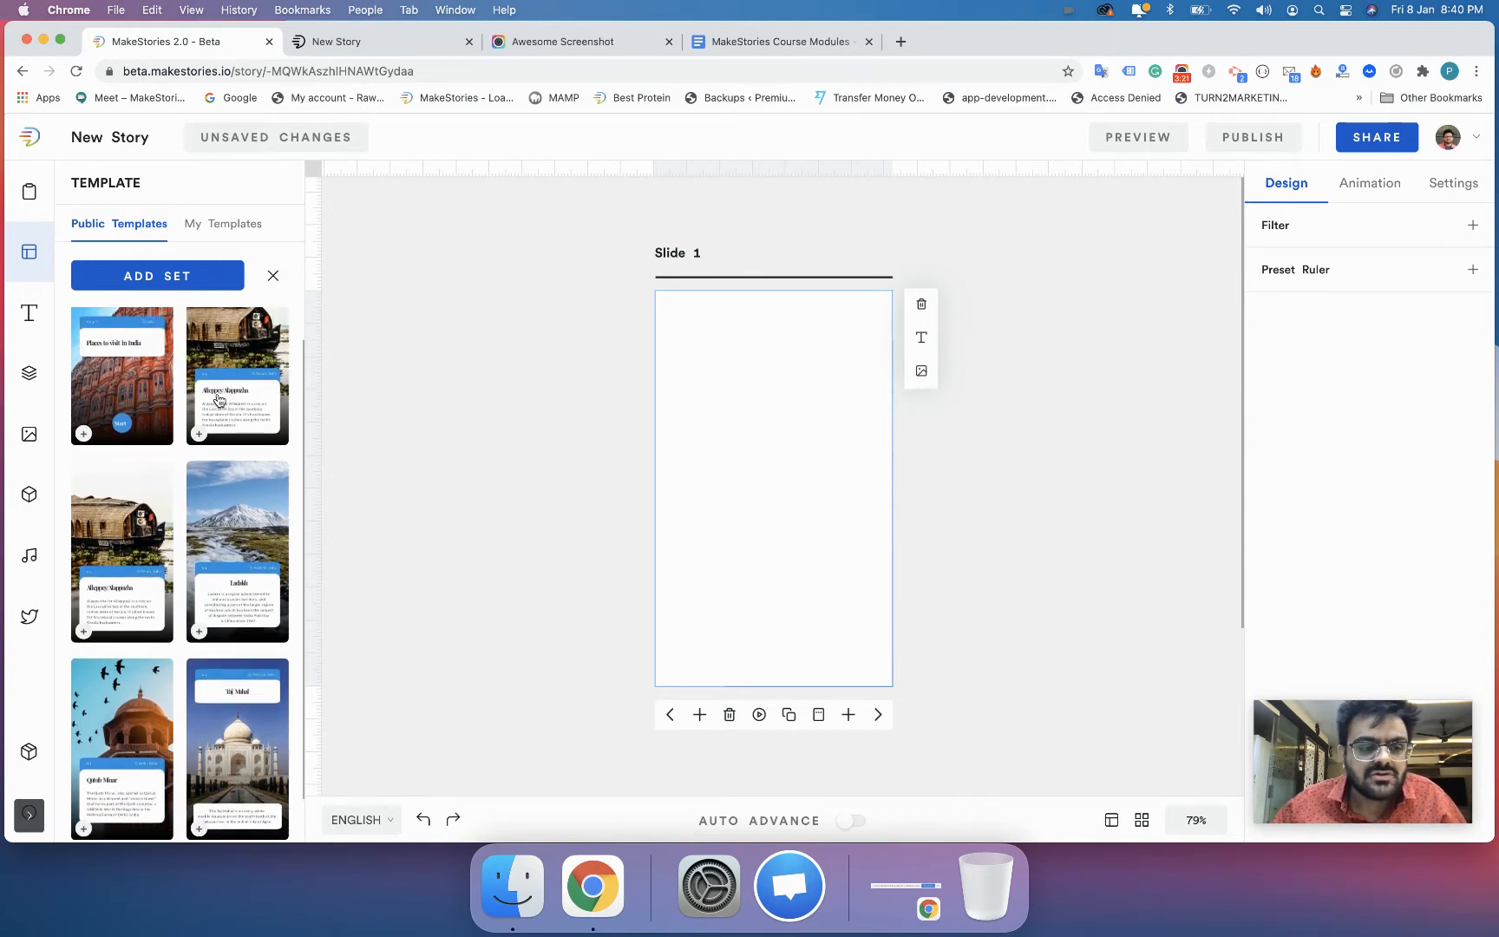
{"action": "scroll", "coordinate": [164, 534], "scroll_direction": "down", "scroll_amount": 3}
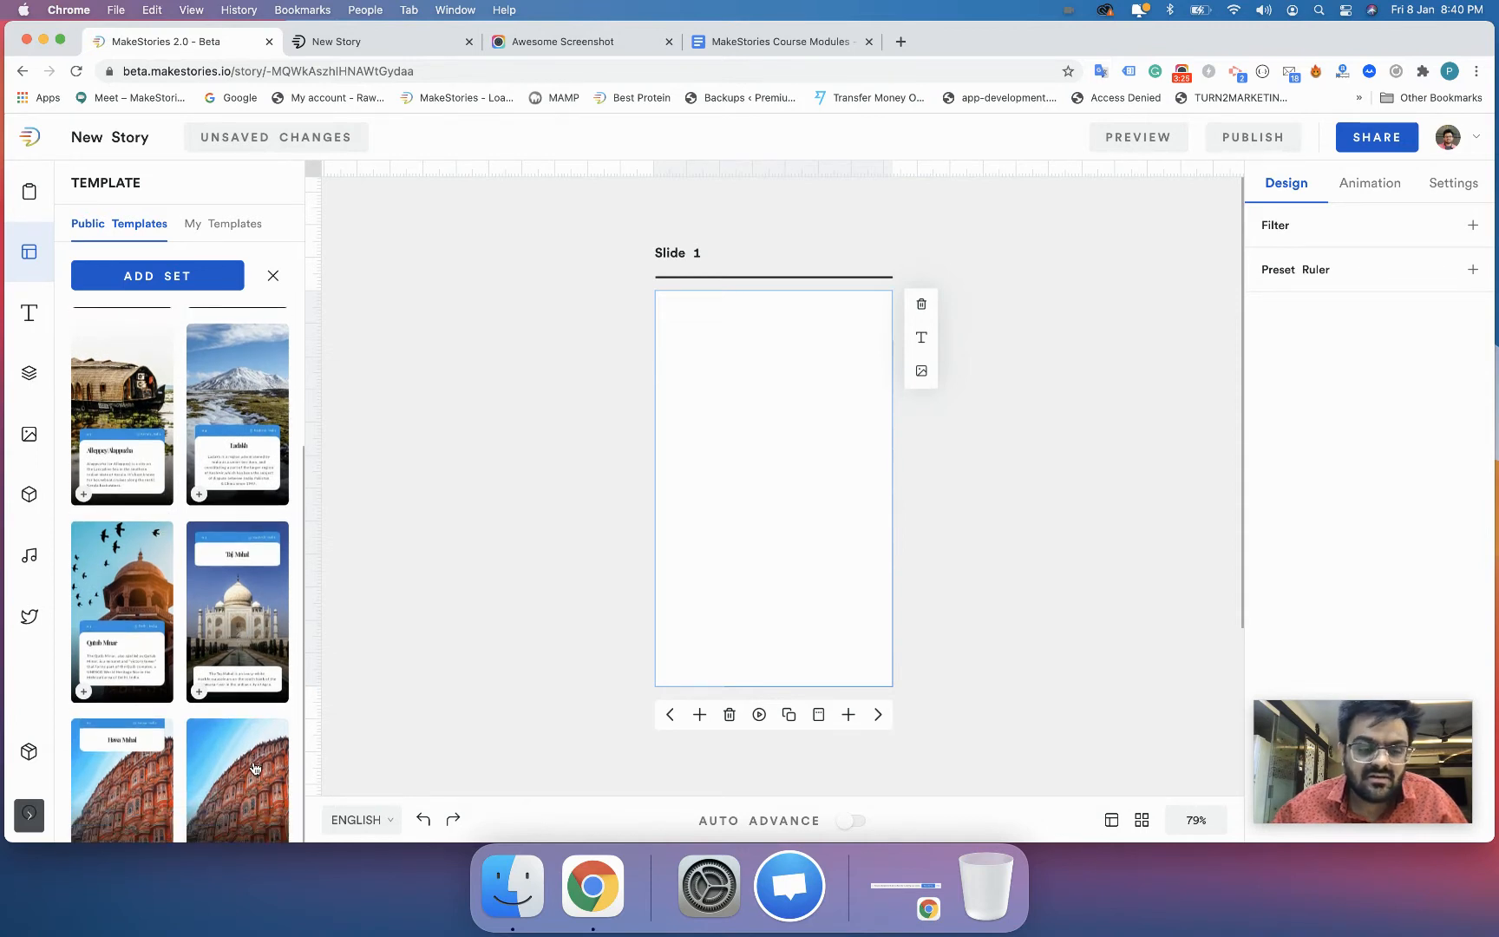
{"action": "scroll", "coordinate": [244, 601], "scroll_direction": "up", "scroll_amount": 4}
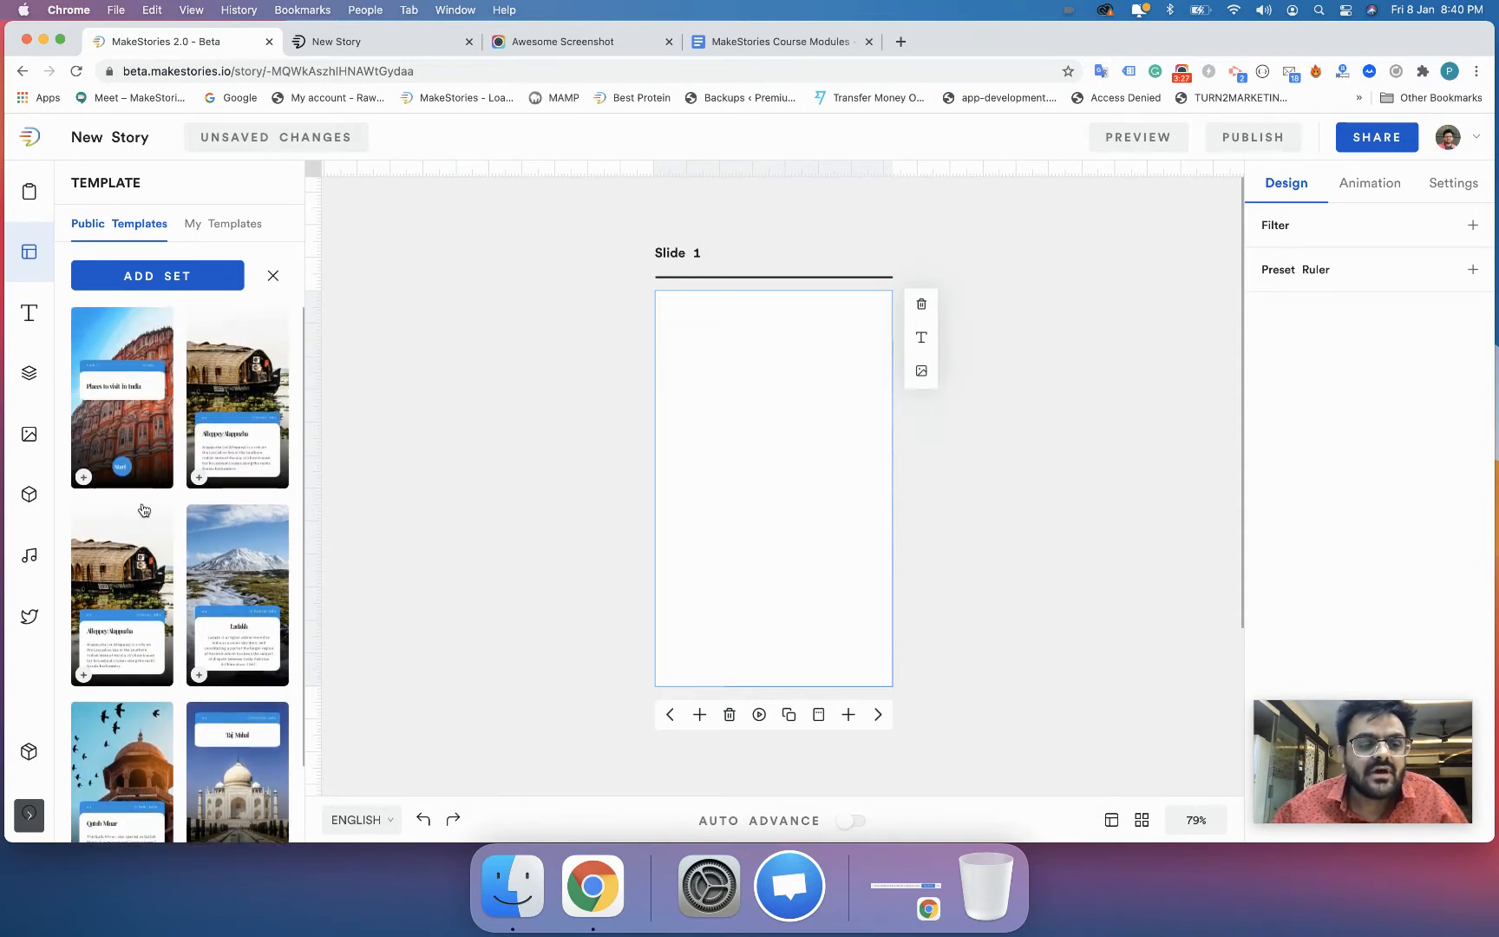
{"action": "left_click", "coordinate": [137, 406]}
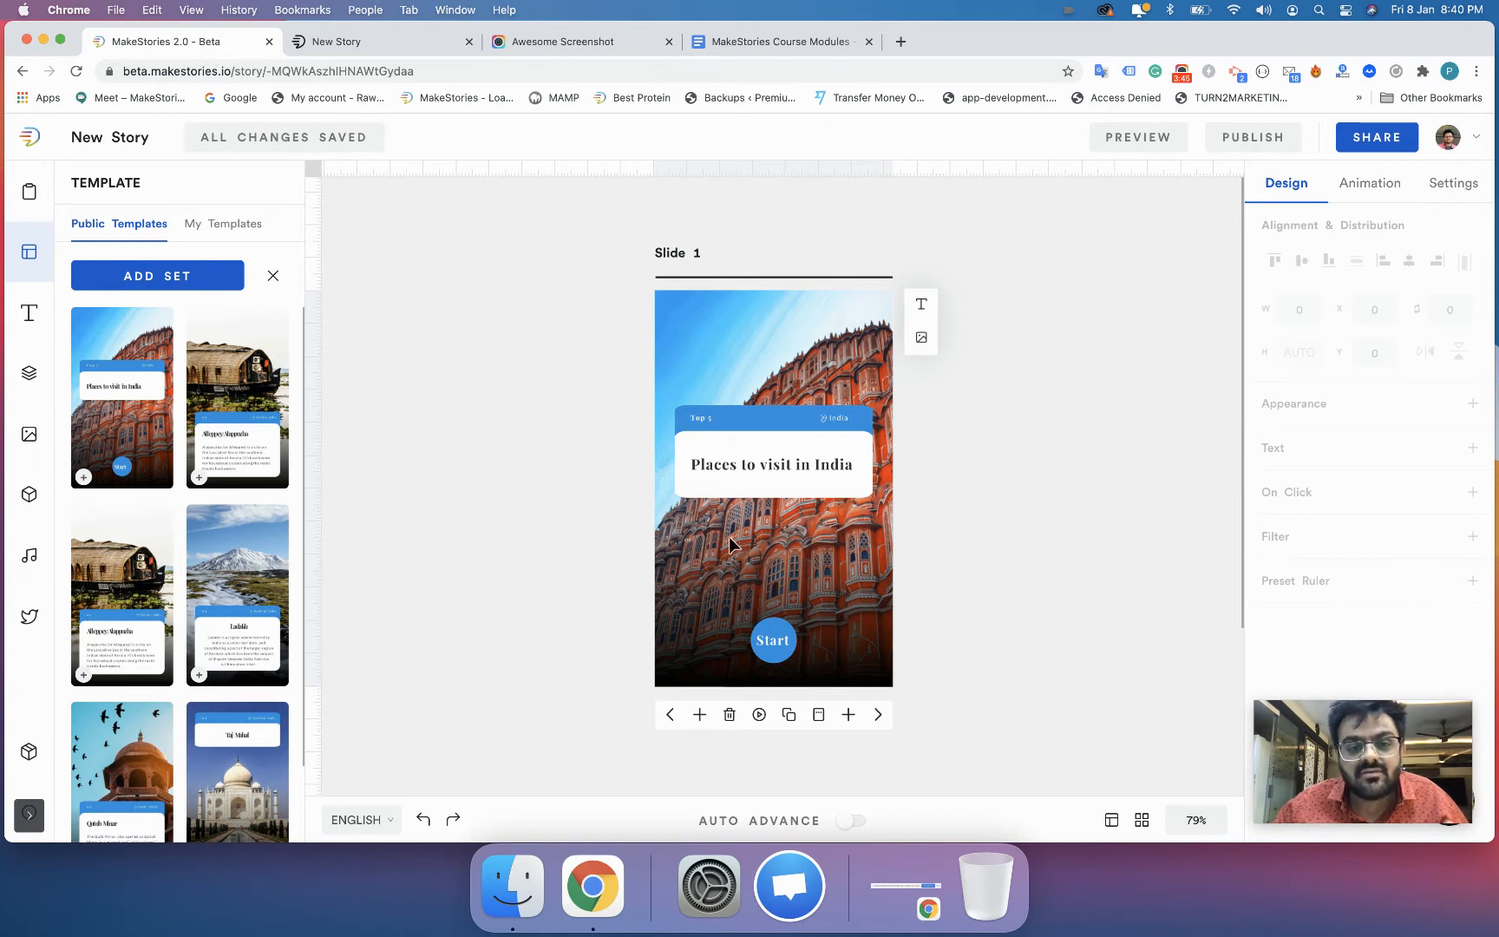
{"action": "left_click", "coordinate": [663, 249]}
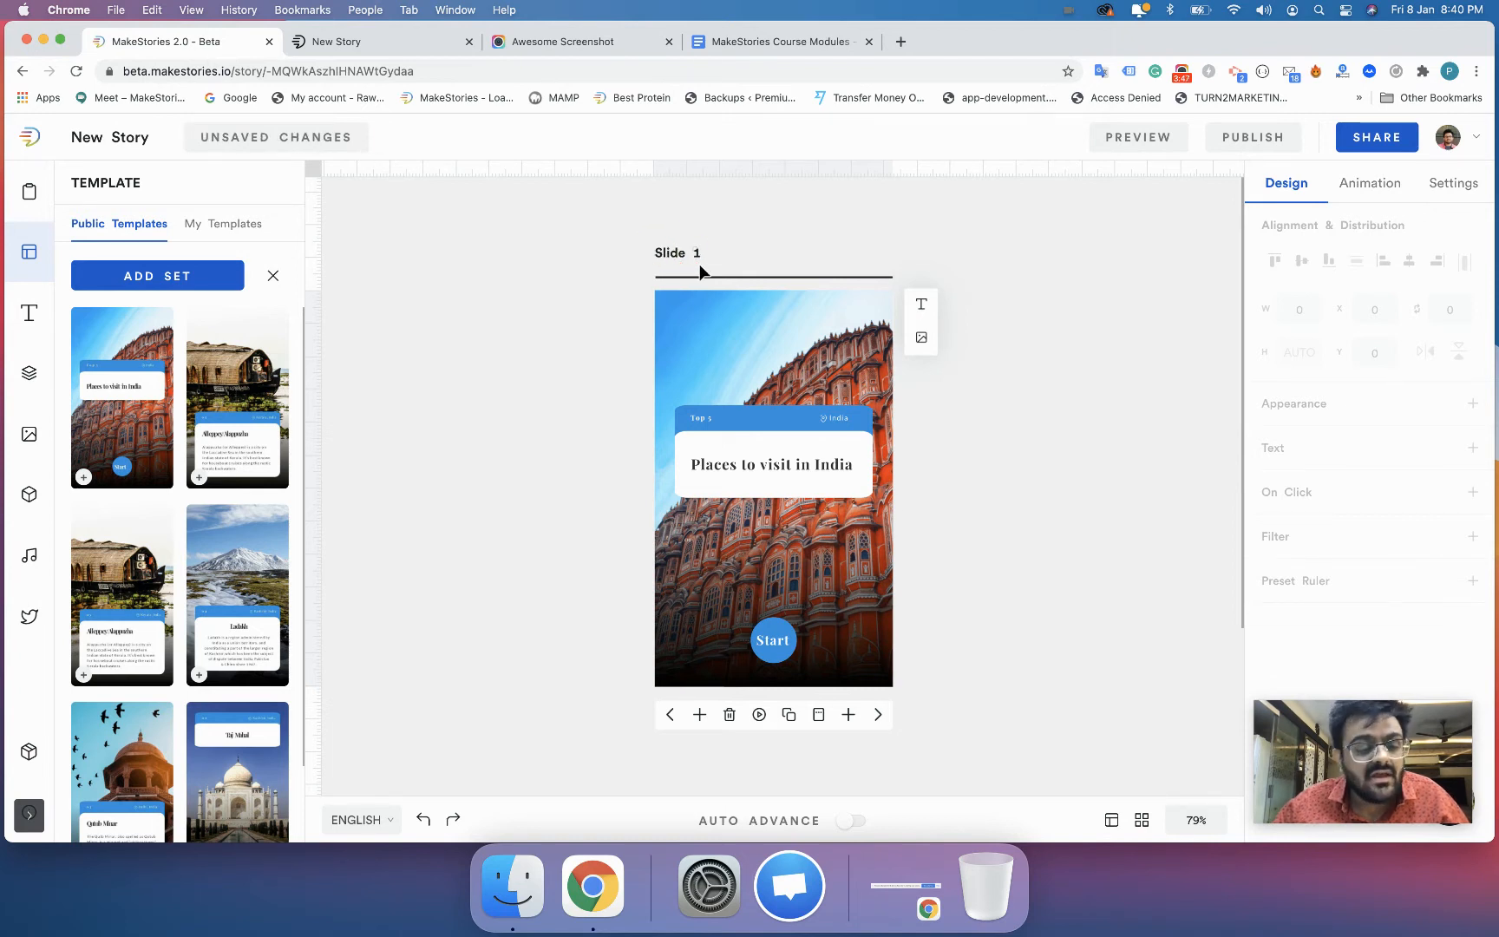
- Replace the cover slide's content with the Alleppey/Alappuzha template page, and restore the "Places to visit in India" page
{"action": "left_click", "coordinate": [237, 379]}
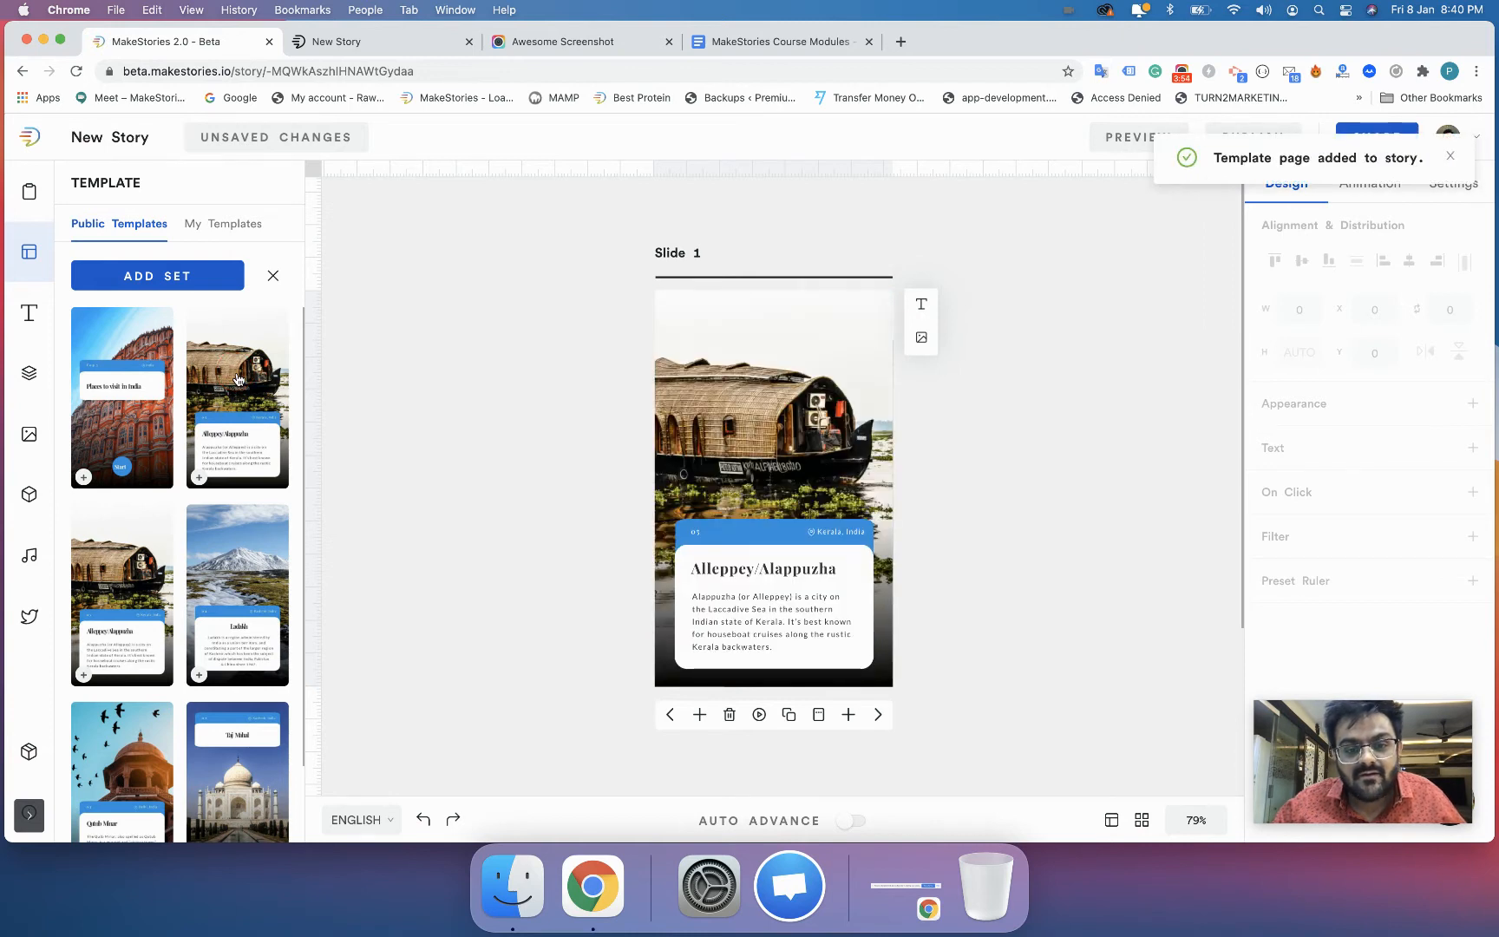
{"action": "left_click", "coordinate": [158, 423]}
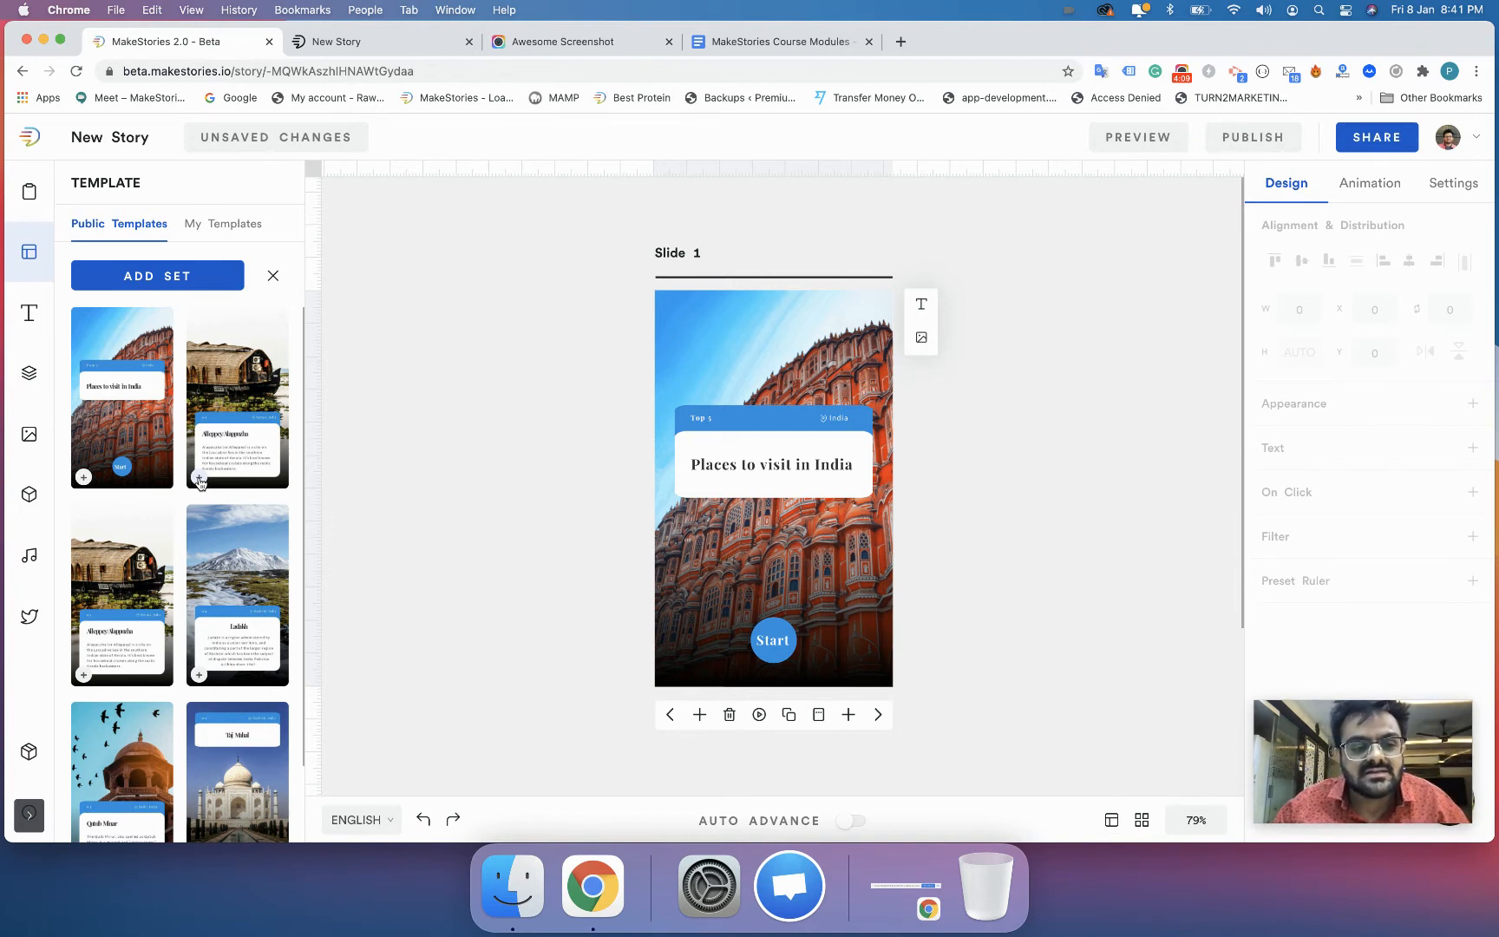
- Add the Alleppey/Alappuzha, Ladakh and Taj Mahal pages from the open template set as new slides 2, 3 and 4
{"action": "left_click", "coordinate": [199, 480]}
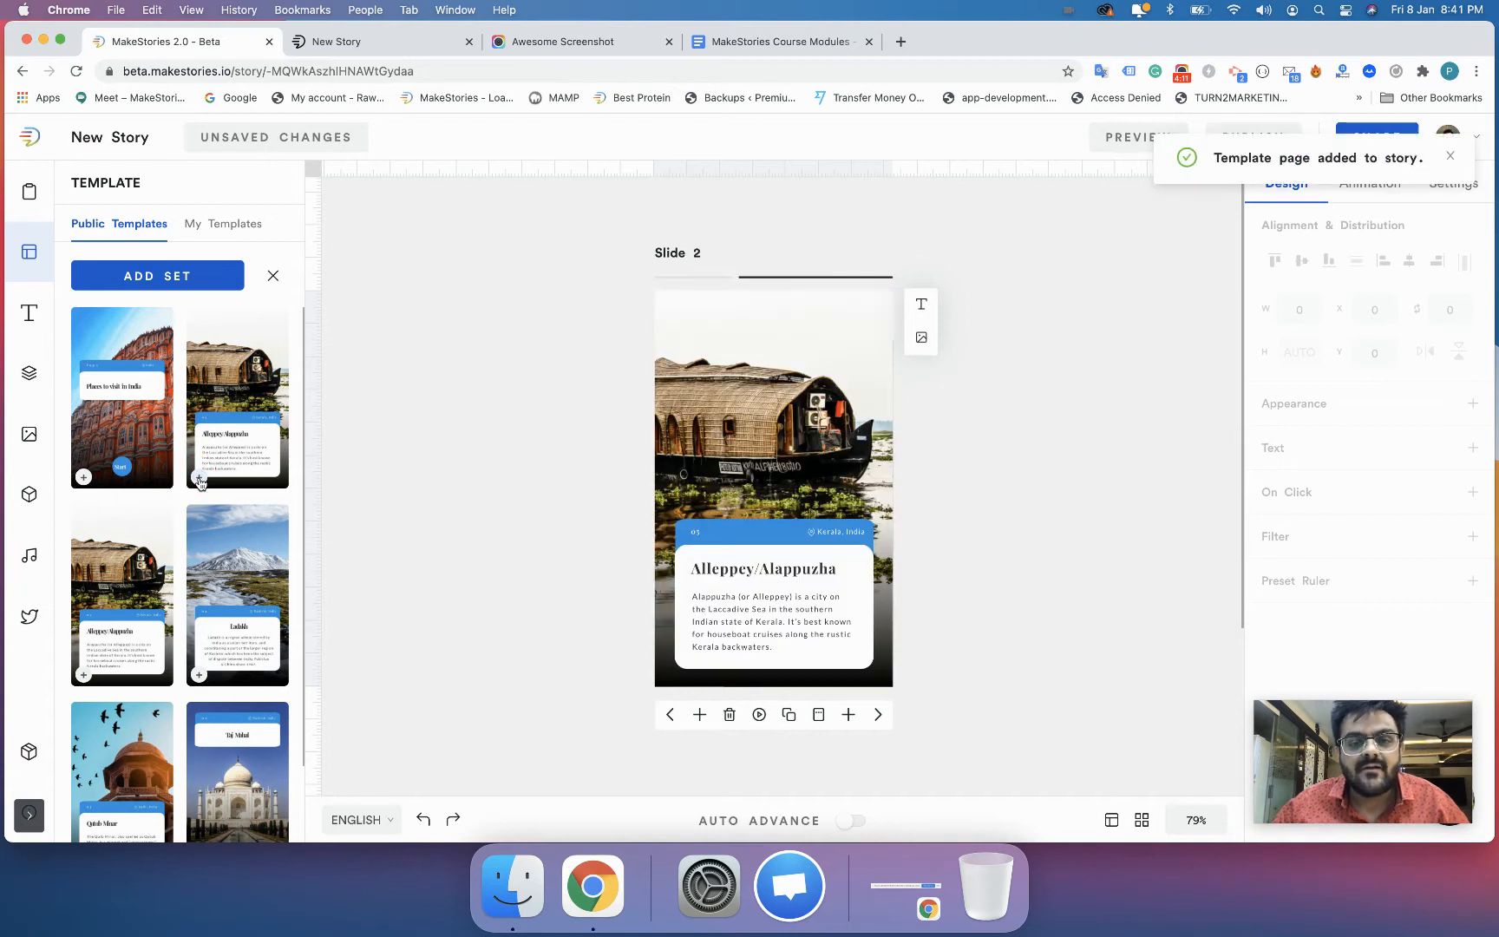
{"action": "left_click", "coordinate": [658, 254]}
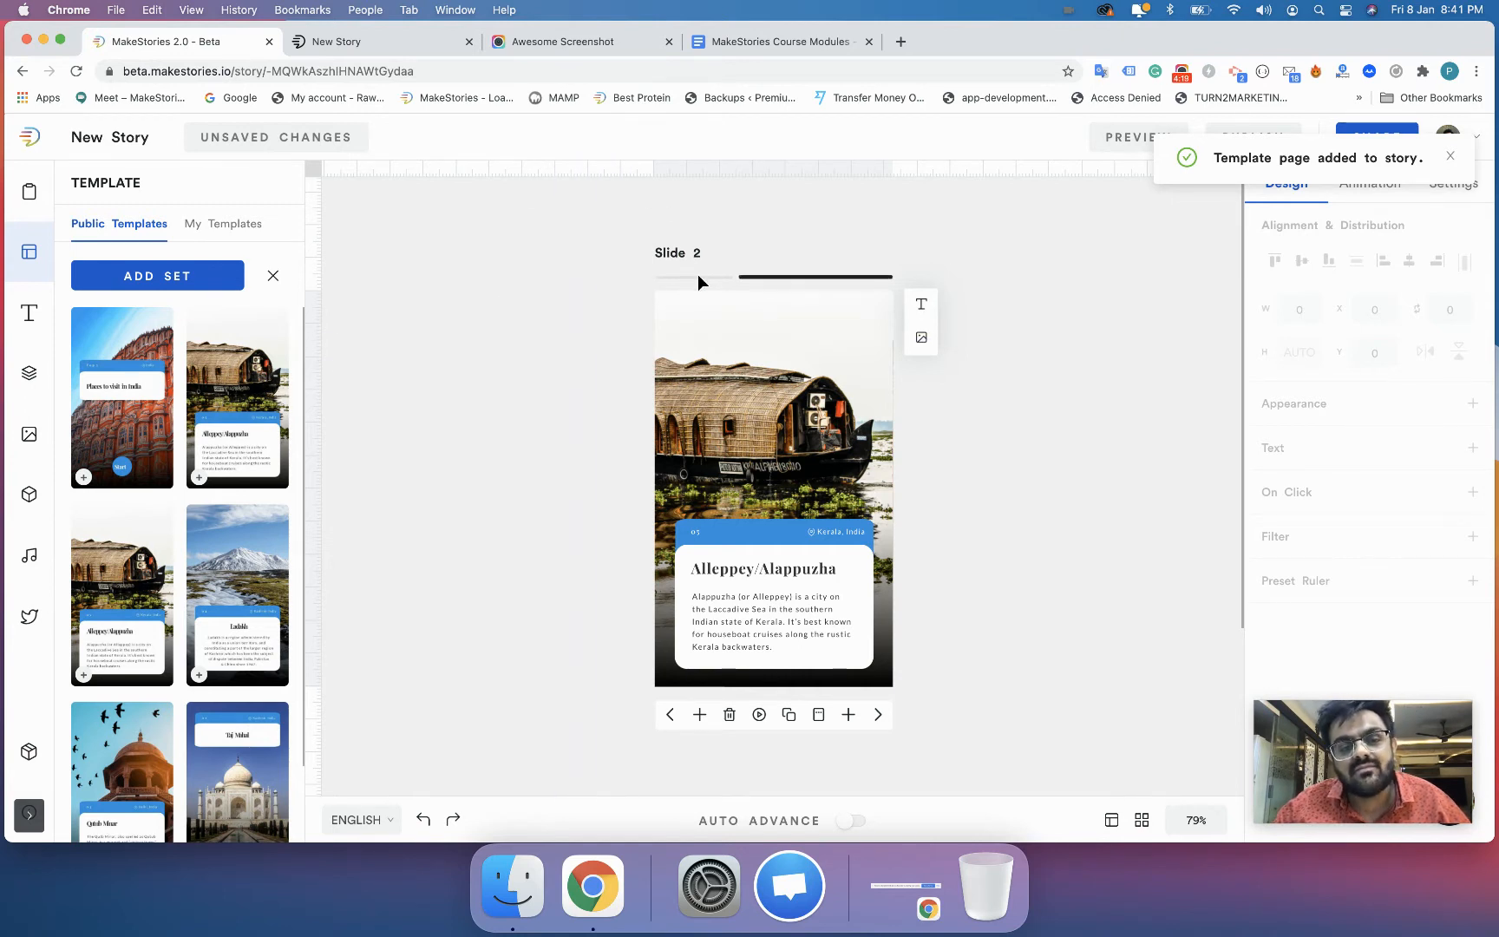
{"action": "scroll", "coordinate": [60, 574], "scroll_direction": "down", "scroll_amount": 2}
{"action": "scroll", "coordinate": [178, 590], "scroll_direction": "down", "scroll_amount": 1}
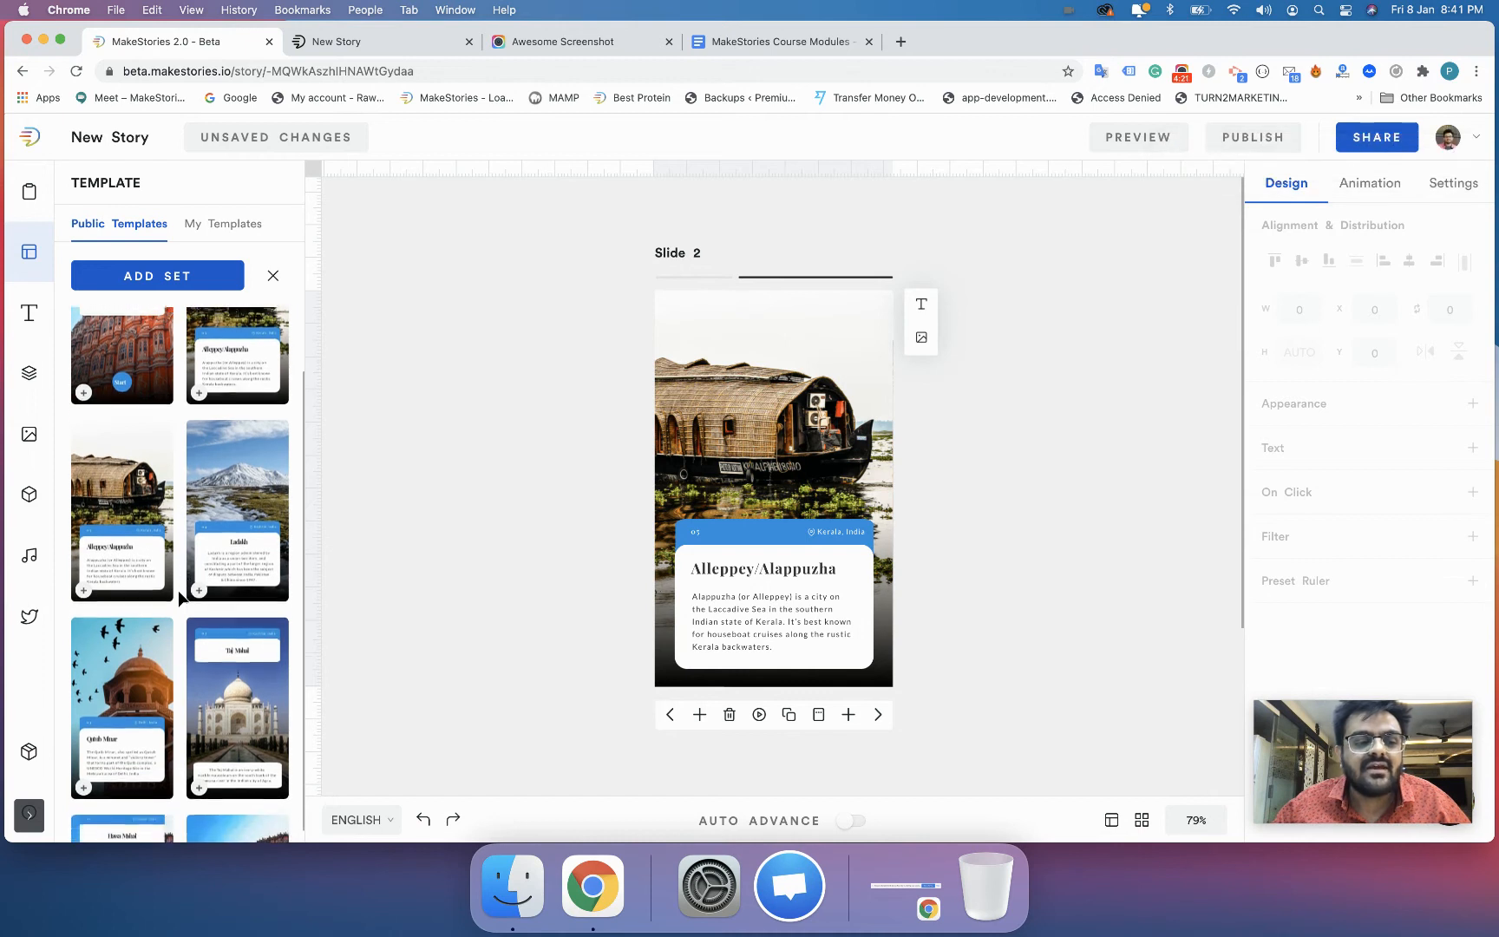
{"action": "left_click", "coordinate": [199, 590]}
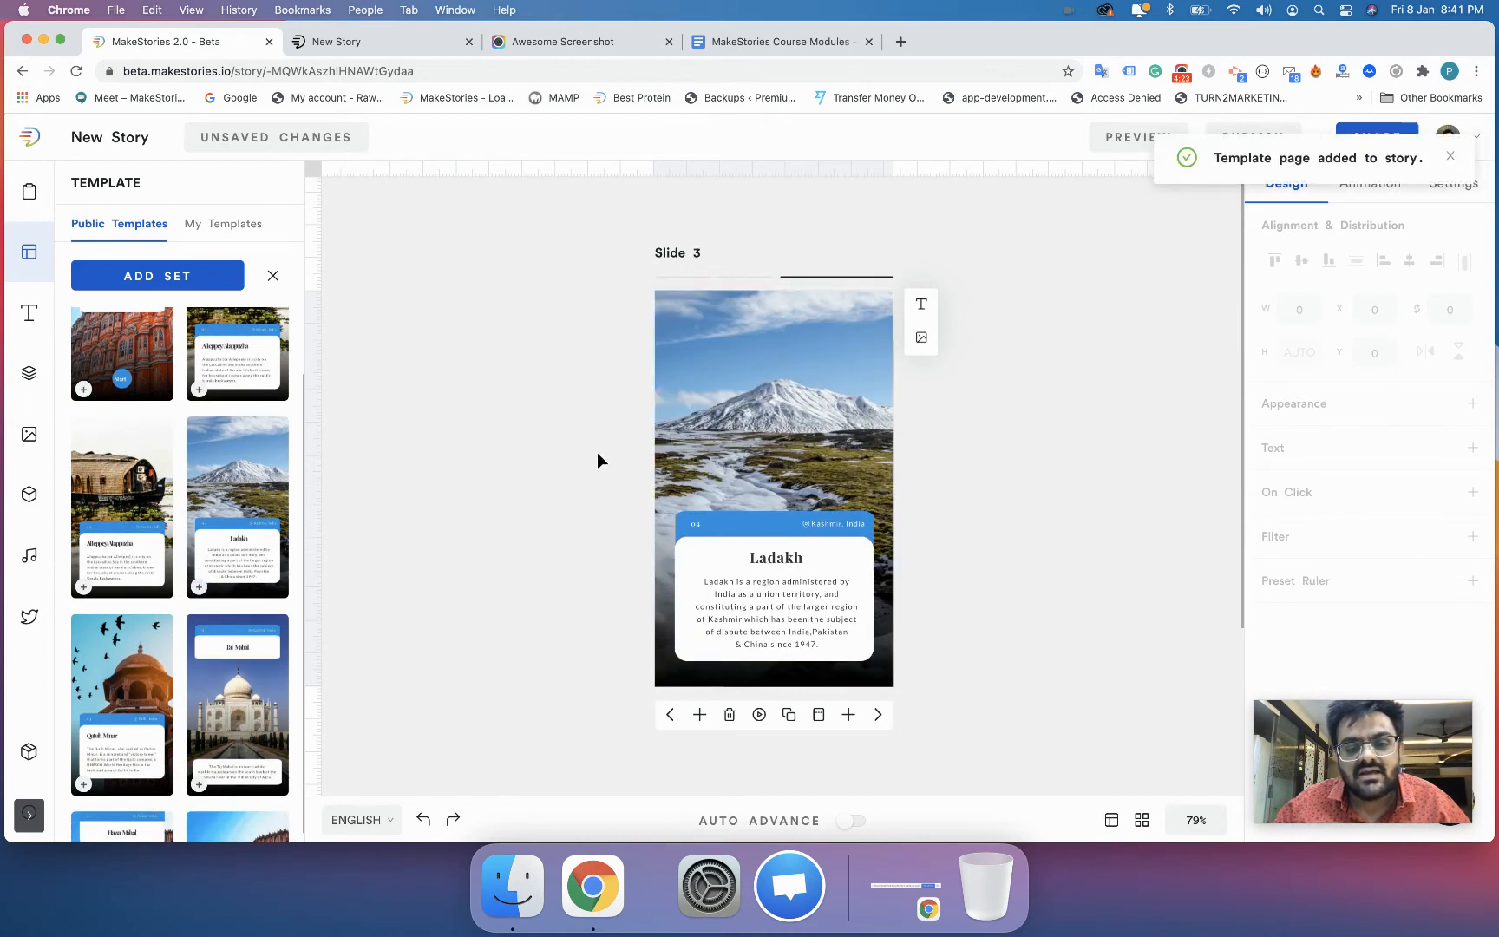
{"action": "scroll", "coordinate": [334, 666], "scroll_direction": "down", "scroll_amount": 2}
{"action": "left_click", "coordinate": [198, 785]}
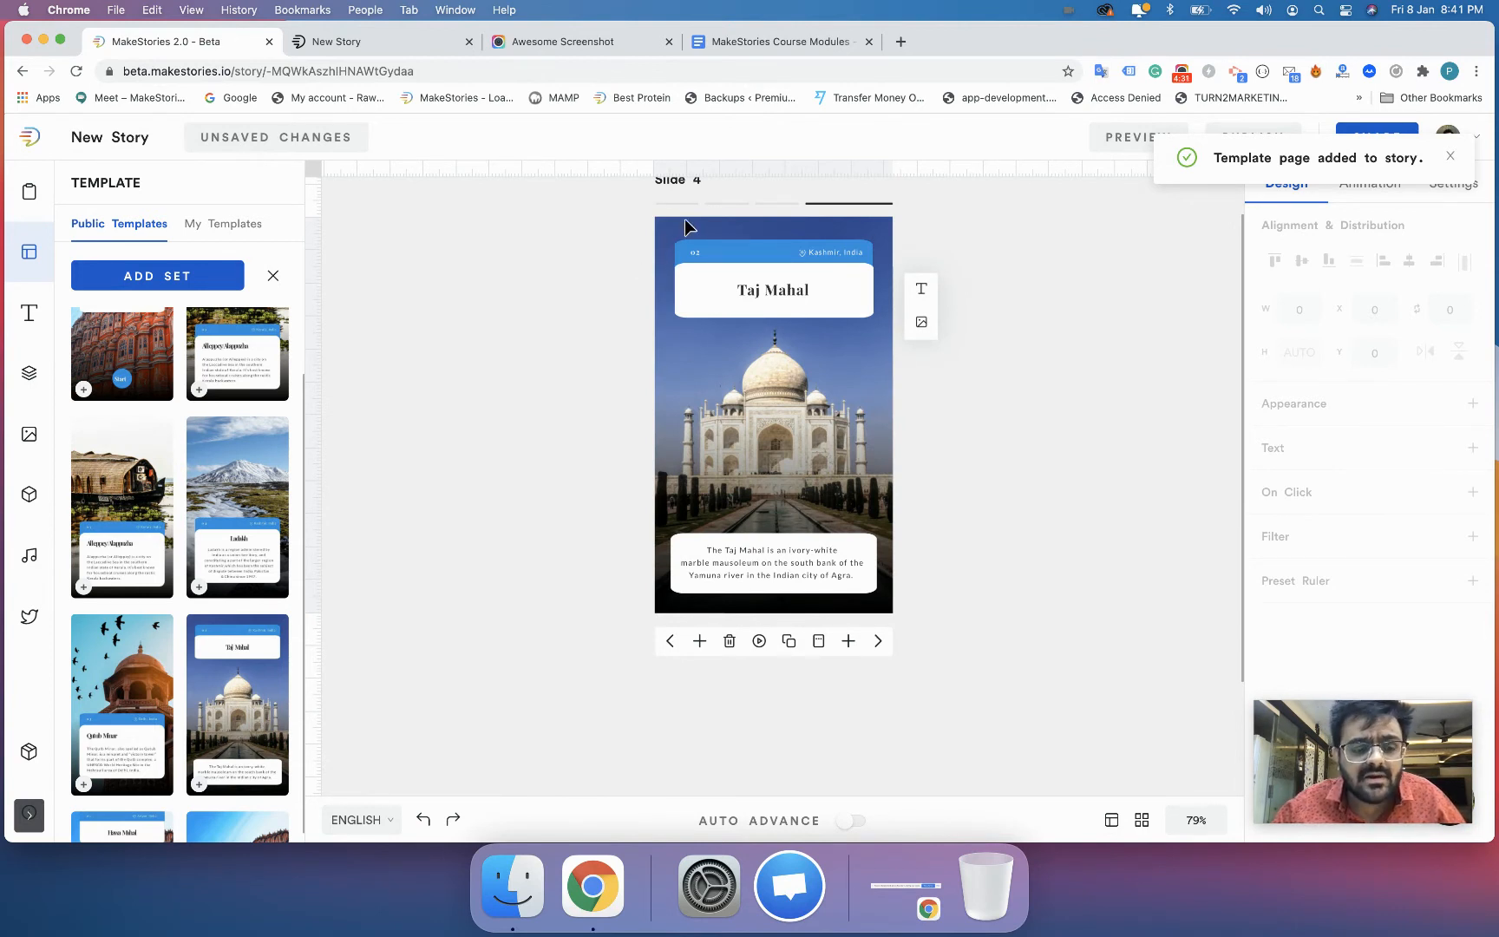
- Insert a blank page after the Taj Mahal slide, fill it with the "Love Our Stories ?" template page, and close the template set
{"action": "scroll", "coordinate": [260, 805], "scroll_direction": "down", "scroll_amount": 2}
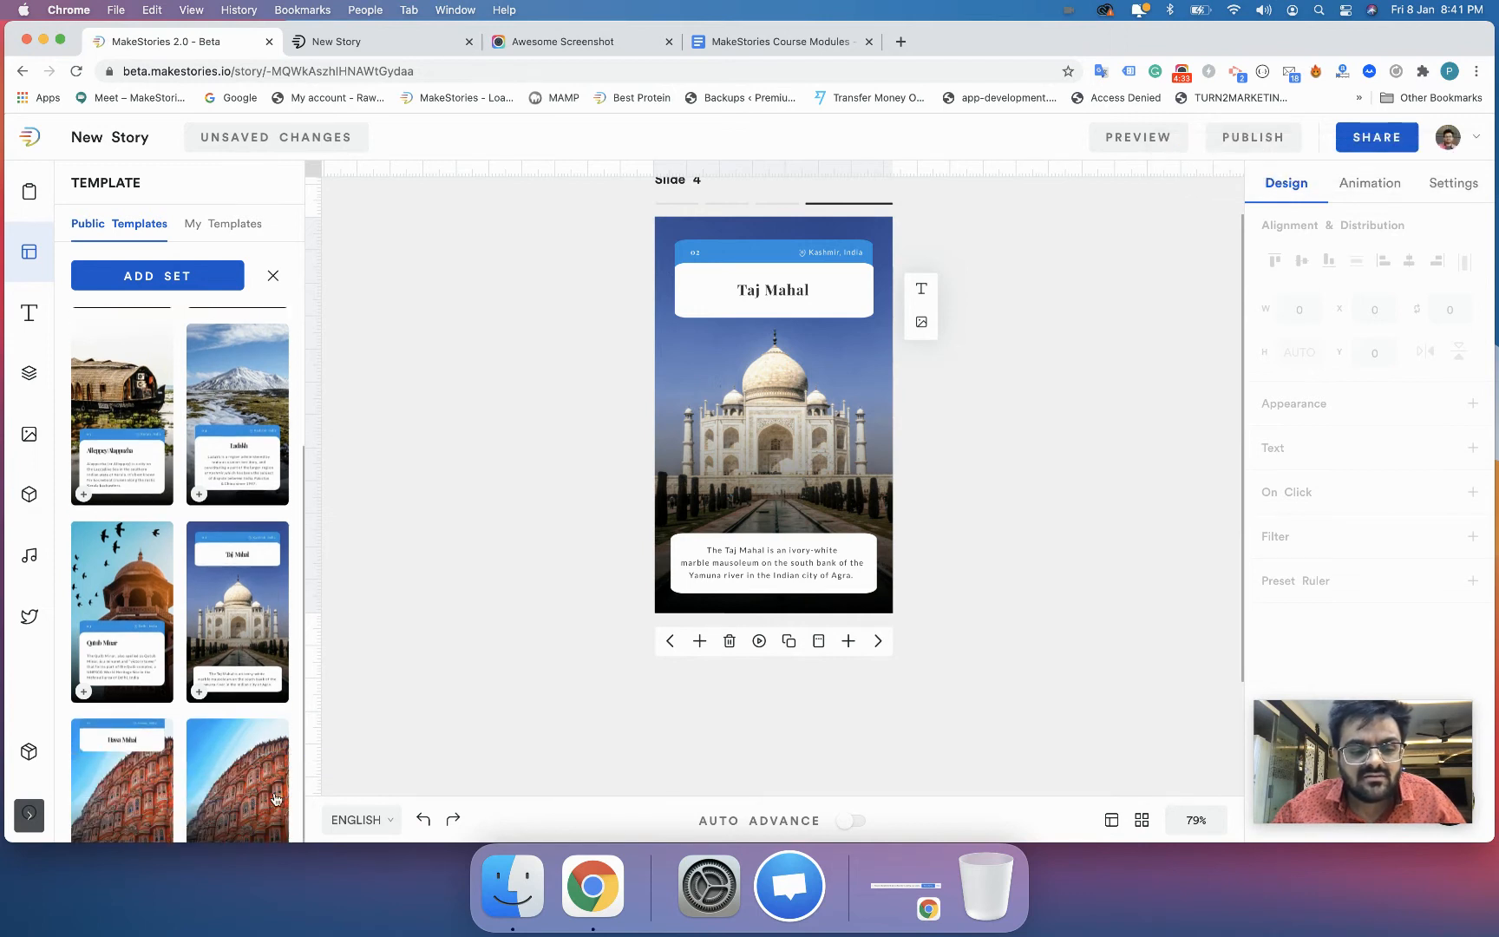
{"action": "left_click", "coordinate": [849, 640]}
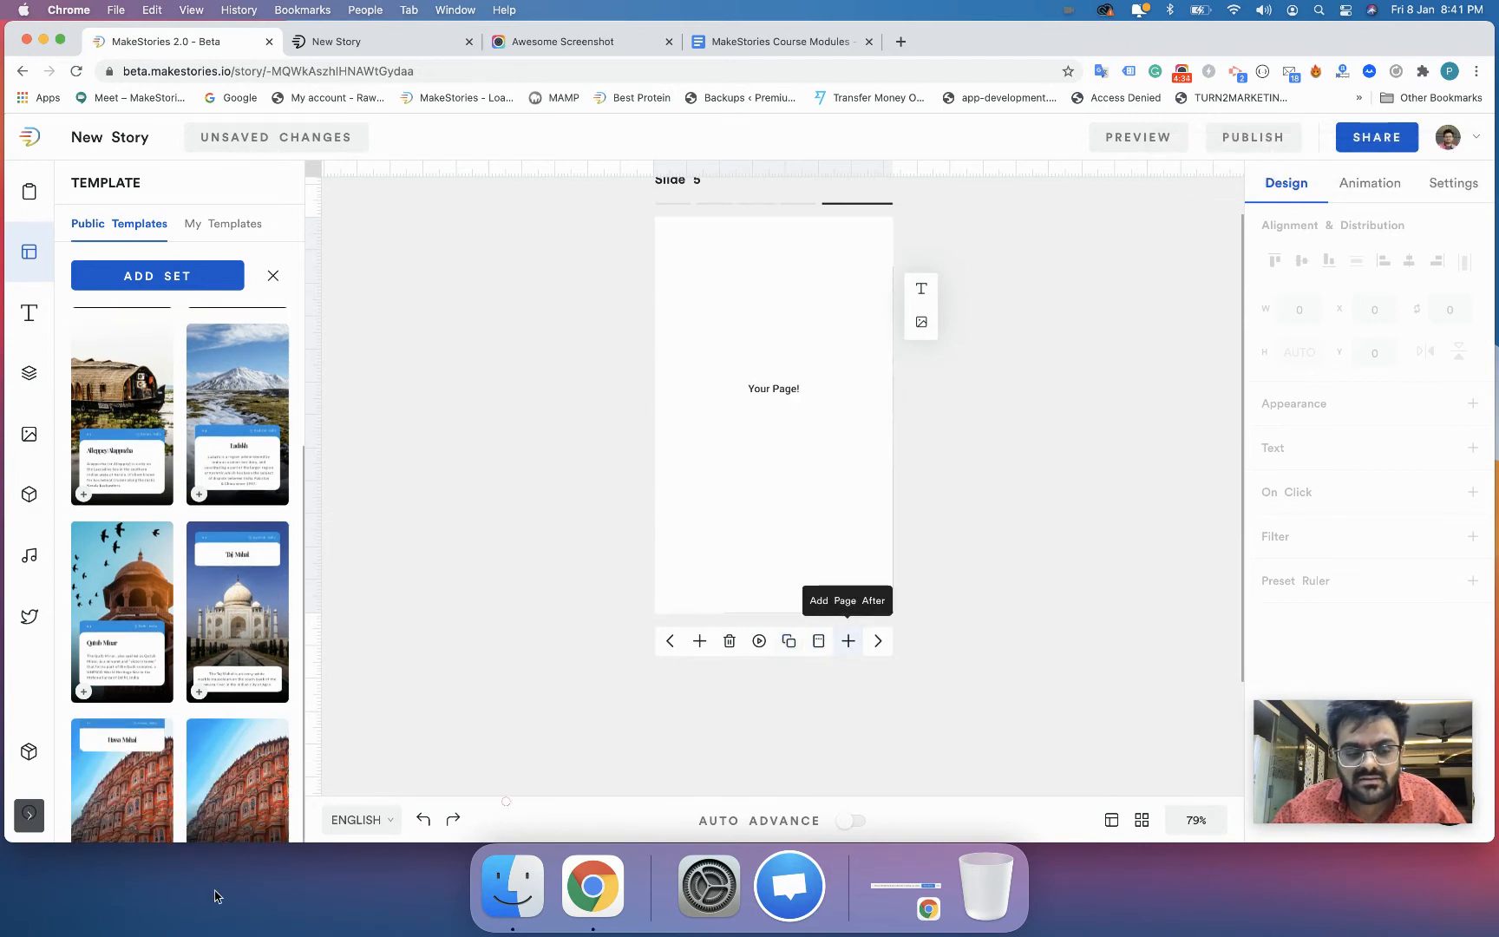
{"action": "left_click", "coordinate": [228, 813]}
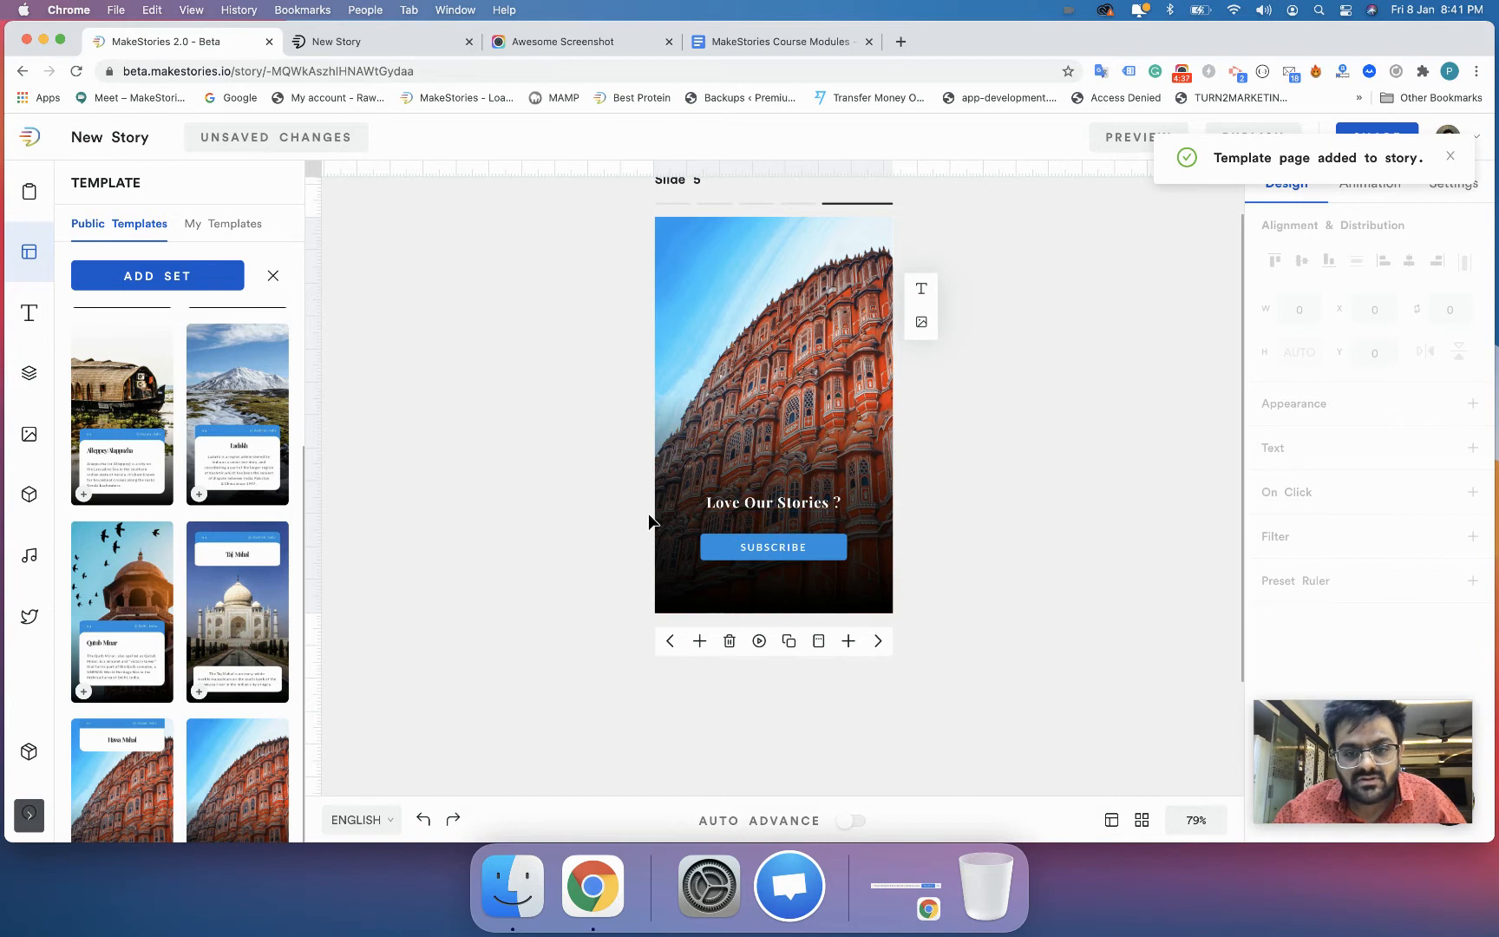
{"action": "scroll", "coordinate": [649, 521], "scroll_direction": "up", "scroll_amount": 1}
{"action": "scroll", "coordinate": [649, 521], "scroll_direction": "up", "scroll_amount": 1}
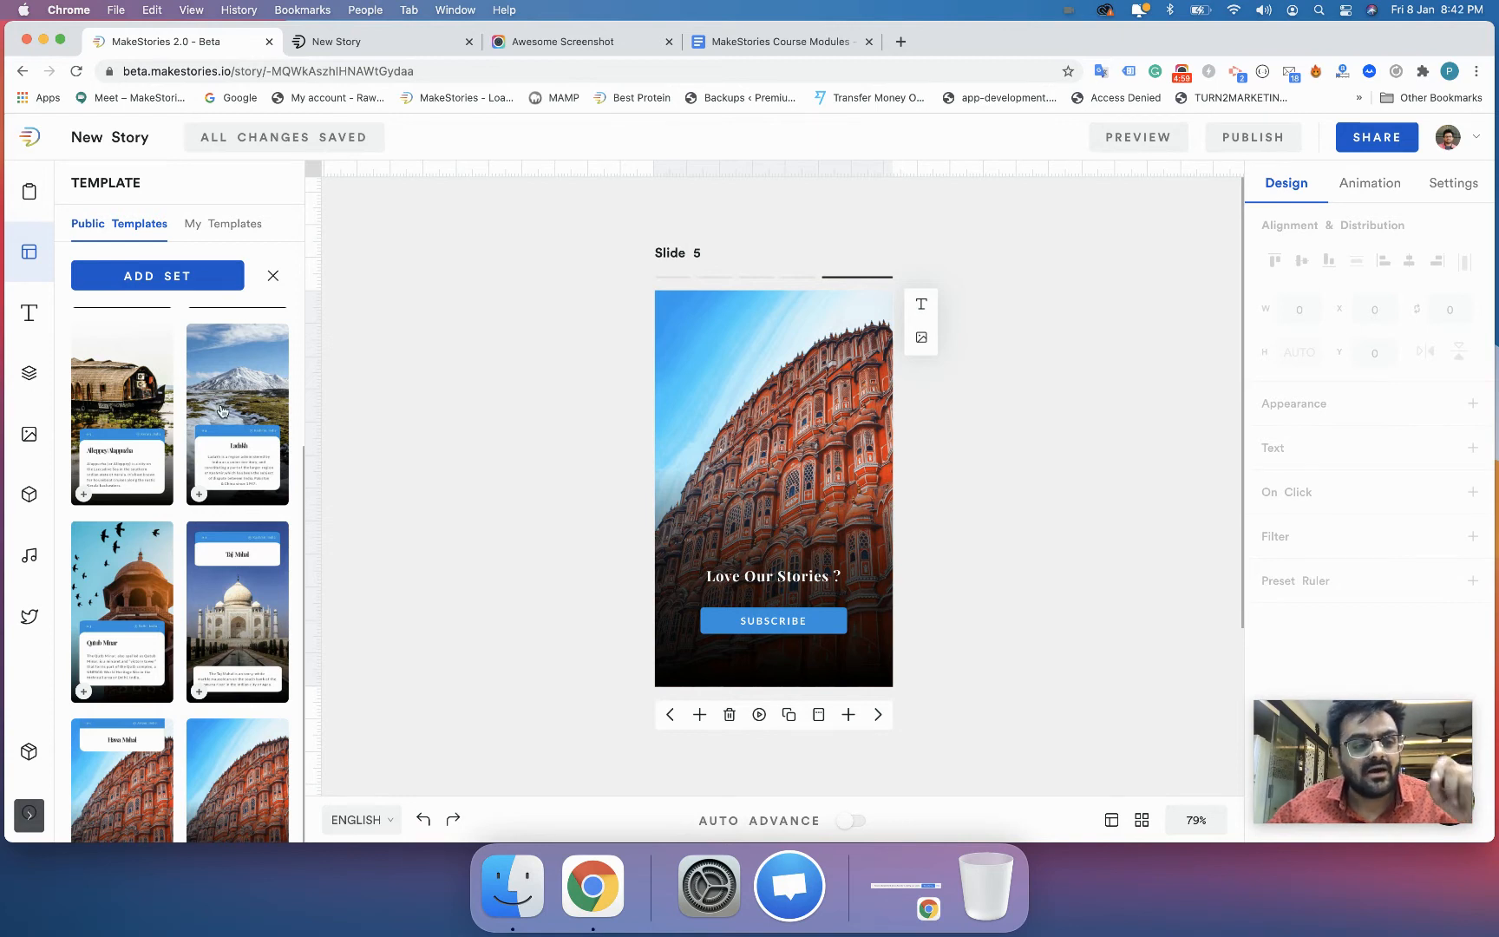
{"action": "scroll", "coordinate": [222, 411], "scroll_direction": "up", "scroll_amount": 3}
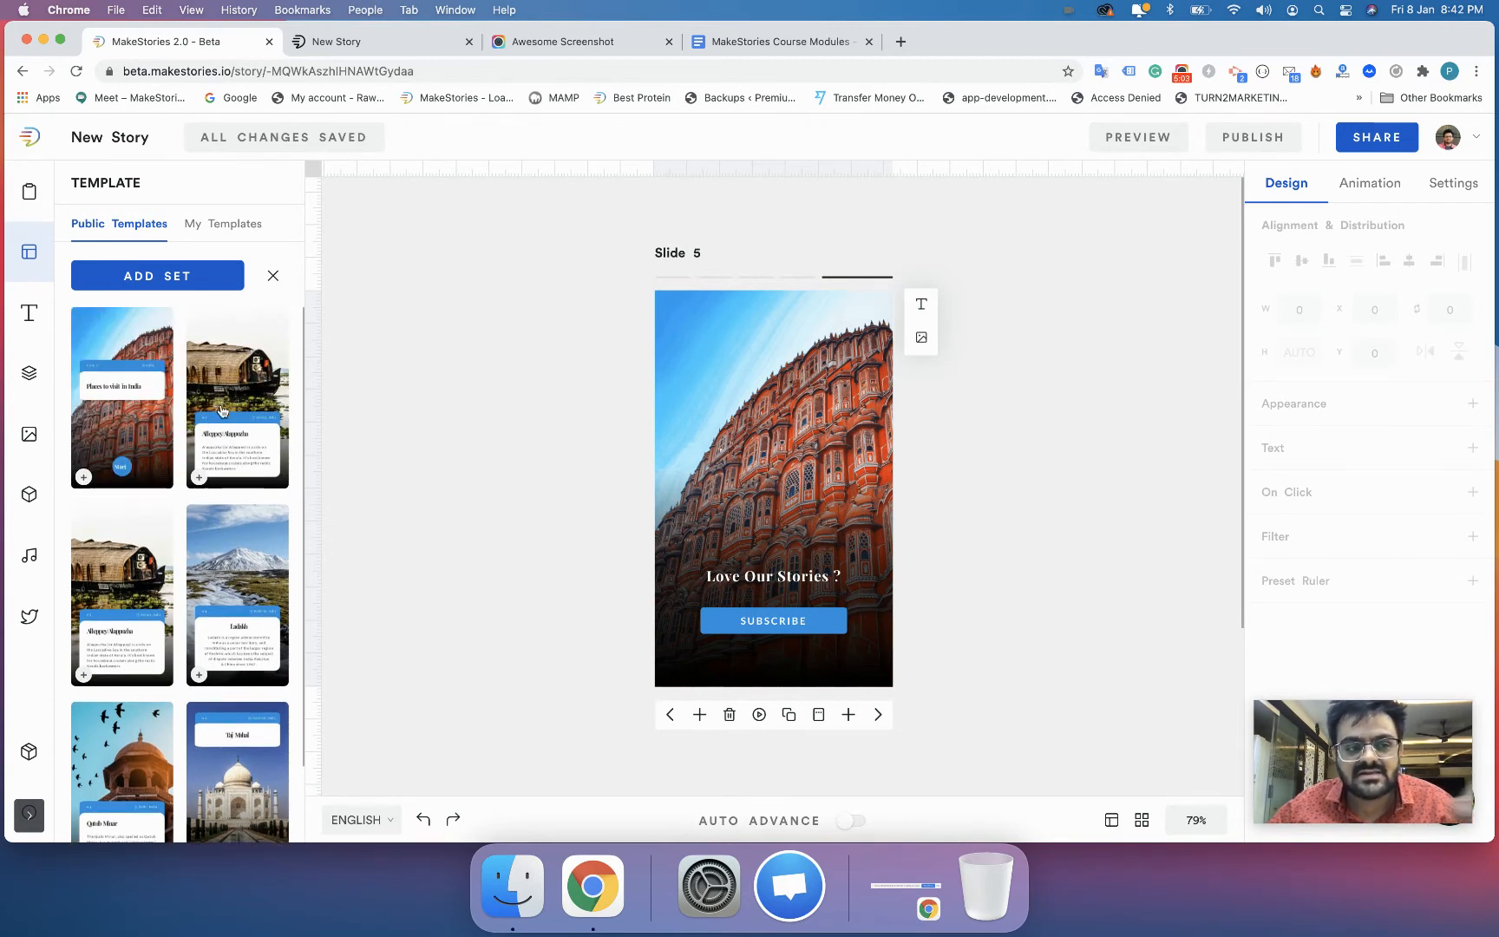
{"action": "left_click", "coordinate": [274, 276]}
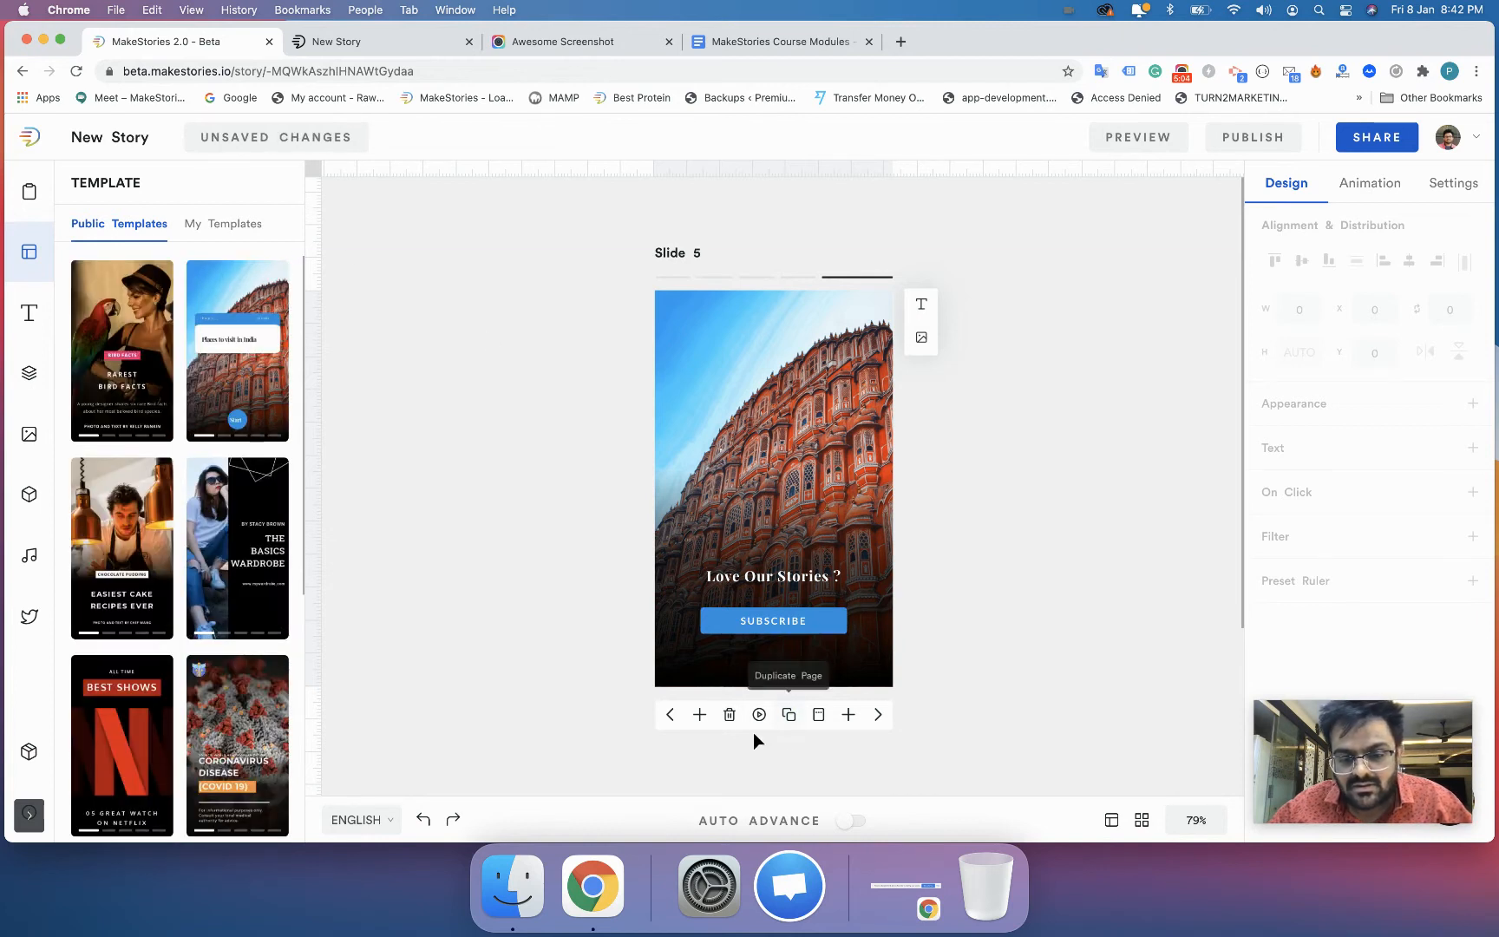
- Delete the story's slides from the last one backward until only the "Places to visit in India" cover remains
{"action": "left_click", "coordinate": [729, 714]}
{"action": "left_click", "coordinate": [729, 714]}
{"action": "left_click", "coordinate": [729, 714]}
{"action": "left_click", "coordinate": [729, 714]}
{"action": "left_click", "coordinate": [729, 714]}
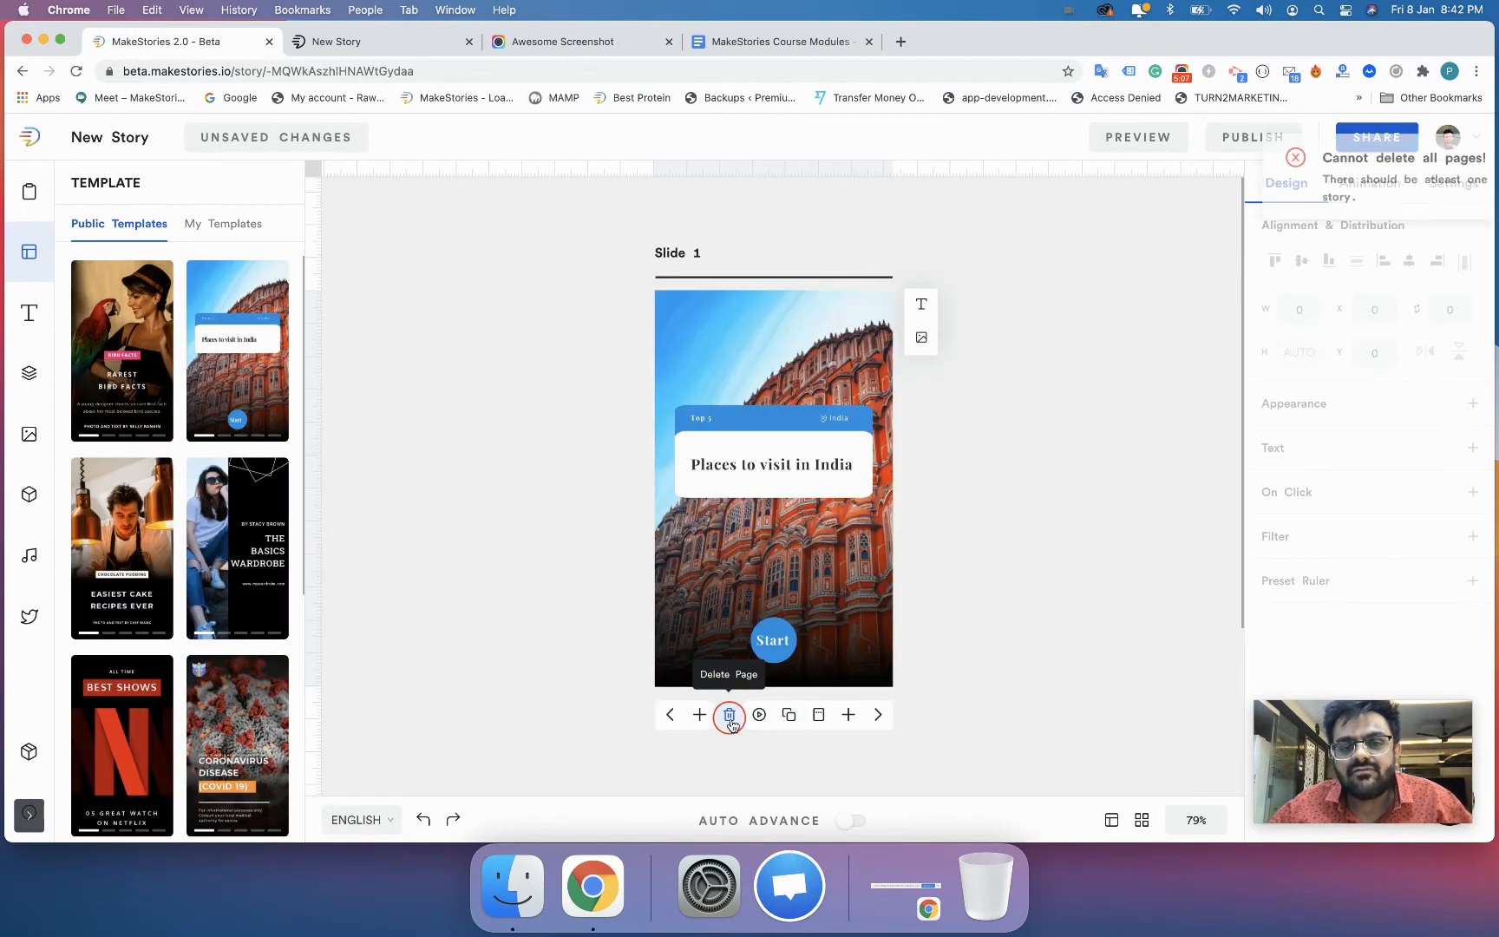
- Clear the remaining cover slide by deleting its text and button elements and its background image
{"action": "left_click_drag", "start_coordinate": [643, 382], "coordinate": [899, 689]}
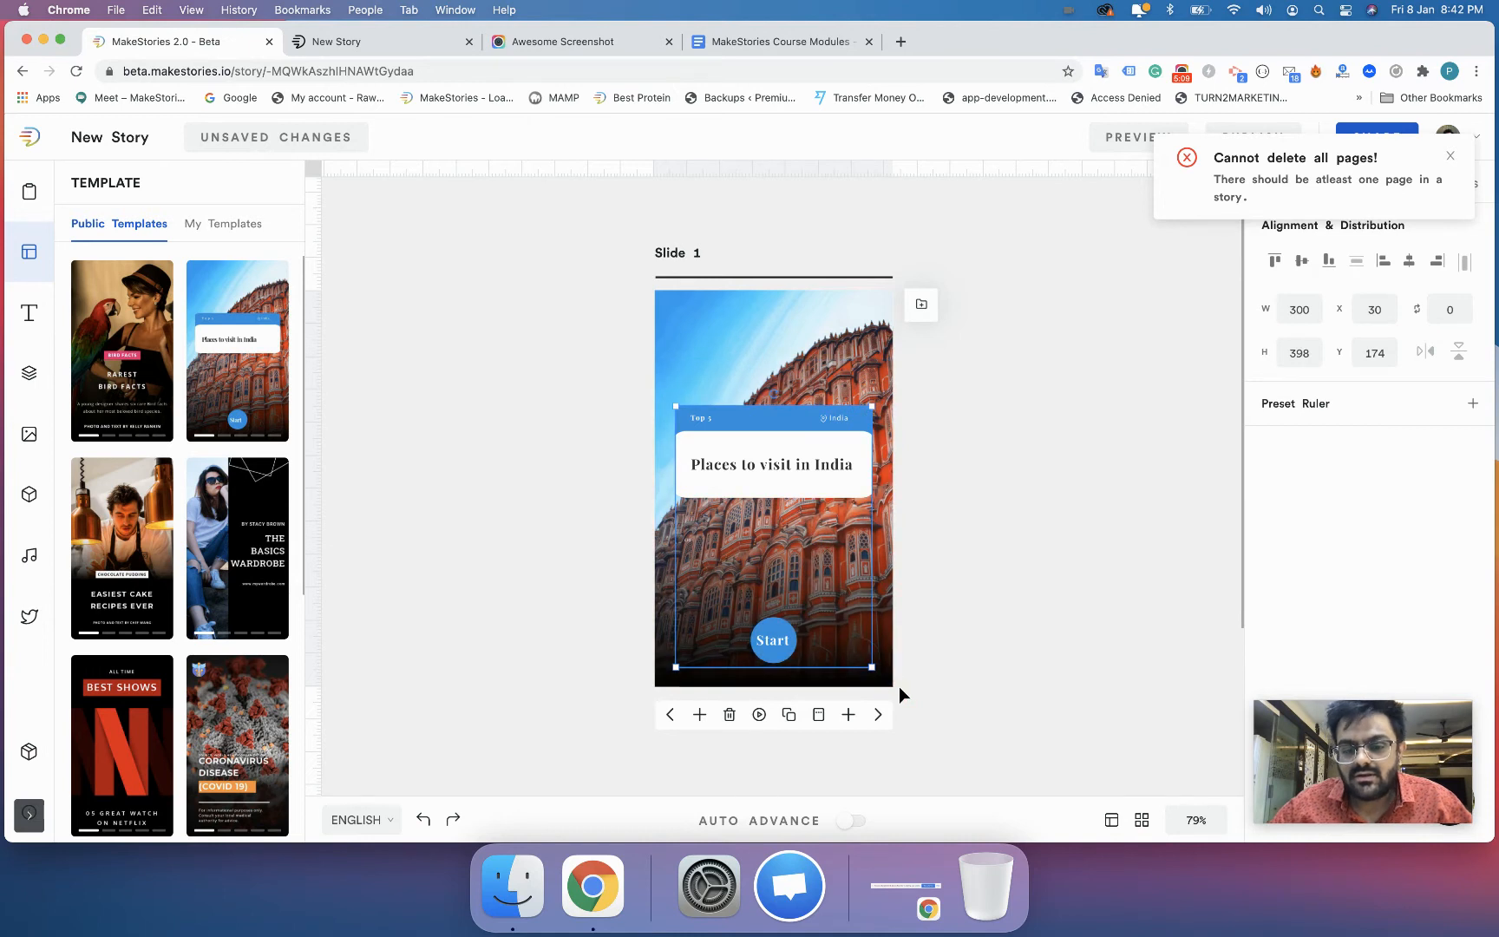
{"action": "key", "text": "BackSpace"}
{"action": "left_click", "coordinate": [762, 603]}
{"action": "left_click", "coordinate": [922, 303]}
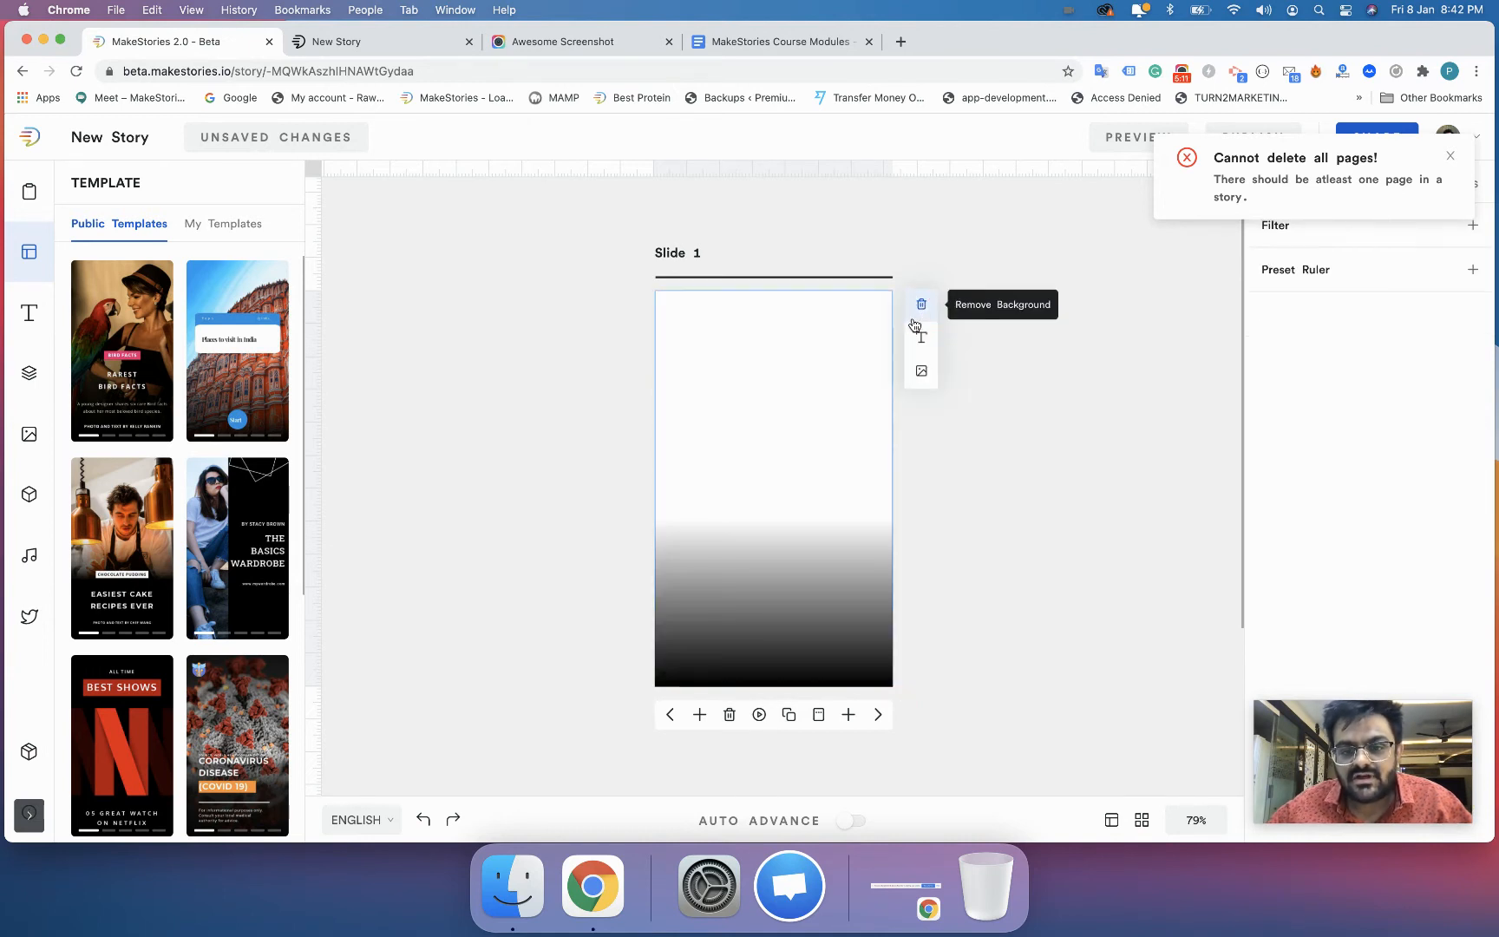
- Go to the My Stories dashboard and open the existing story with the "Things to do in Helsinki" cover
{"action": "left_click", "coordinate": [31, 137]}
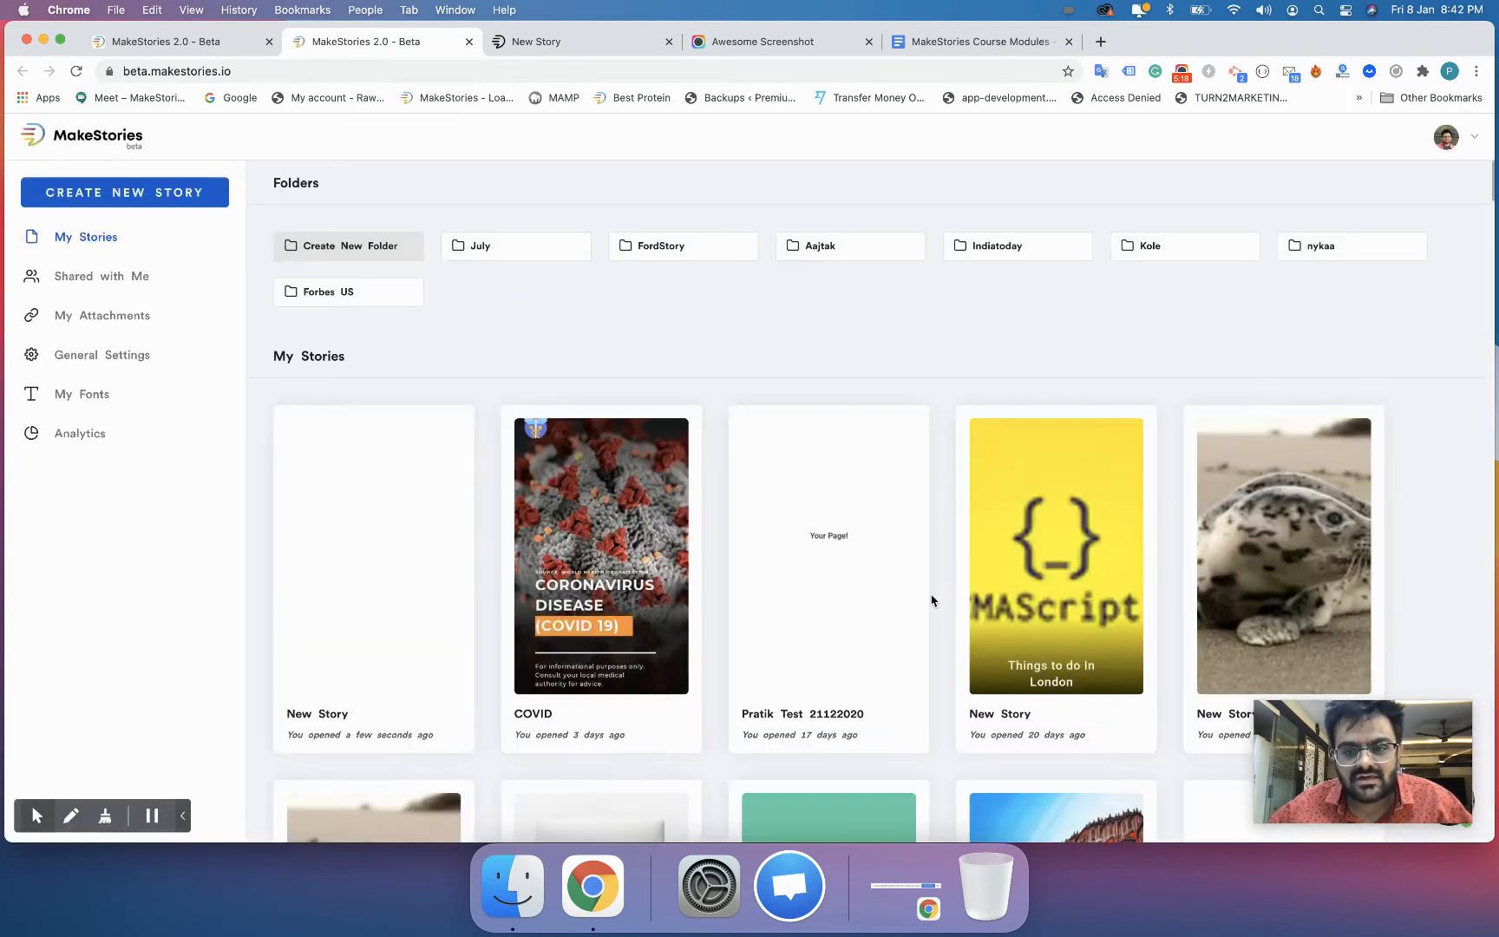
{"action": "scroll", "coordinate": [931, 599], "scroll_direction": "down", "scroll_amount": 5}
{"action": "scroll", "coordinate": [932, 598], "scroll_direction": "down", "scroll_amount": 5}
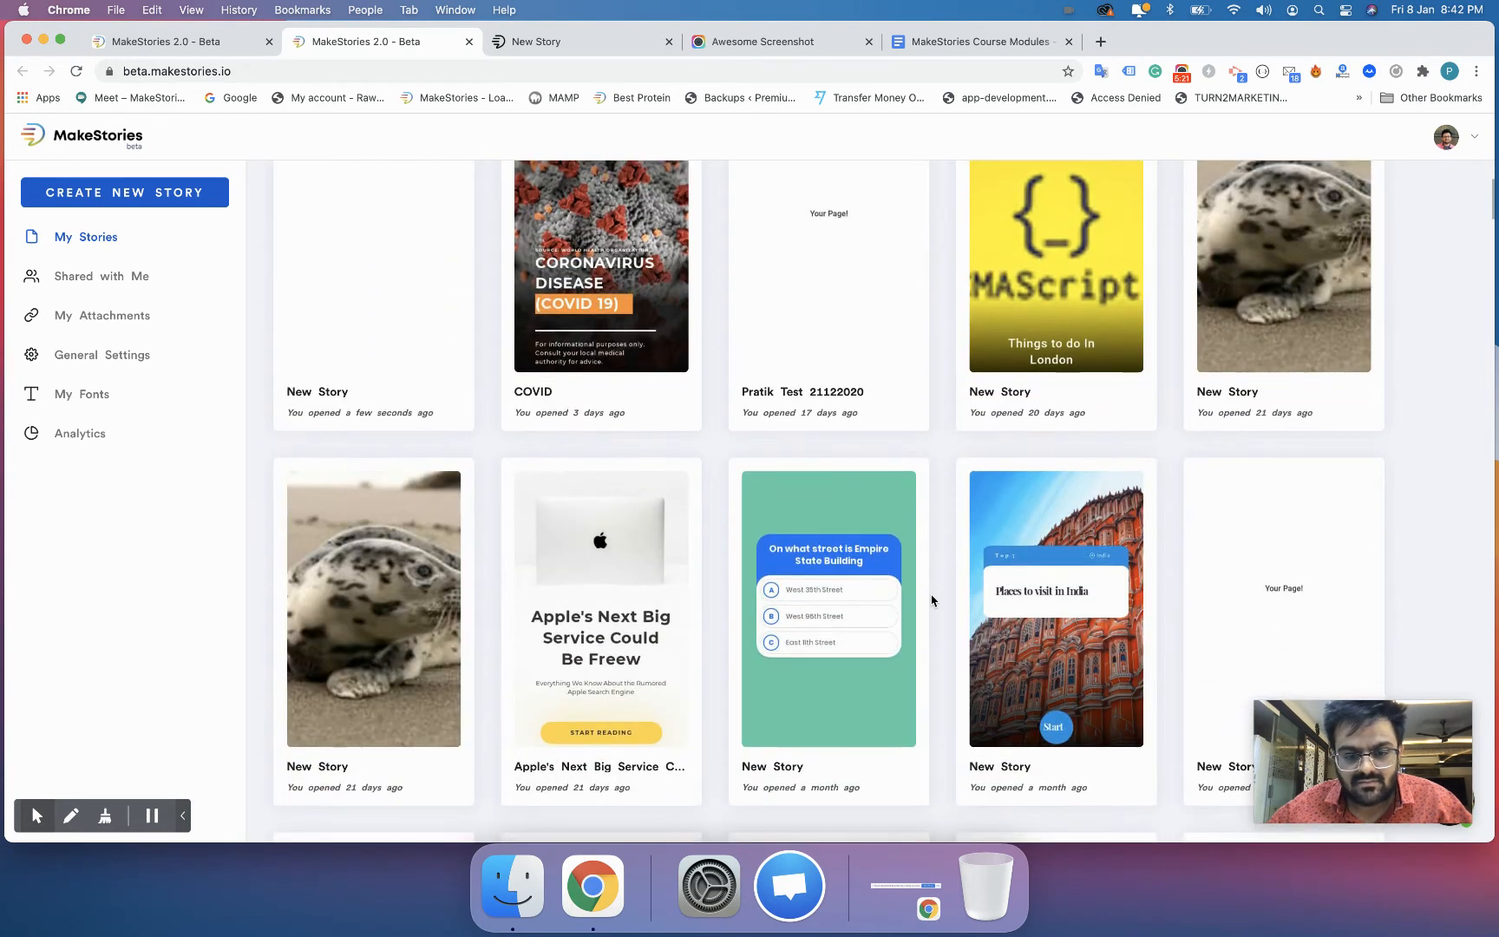
{"action": "scroll", "coordinate": [932, 599], "scroll_direction": "down", "scroll_amount": 5}
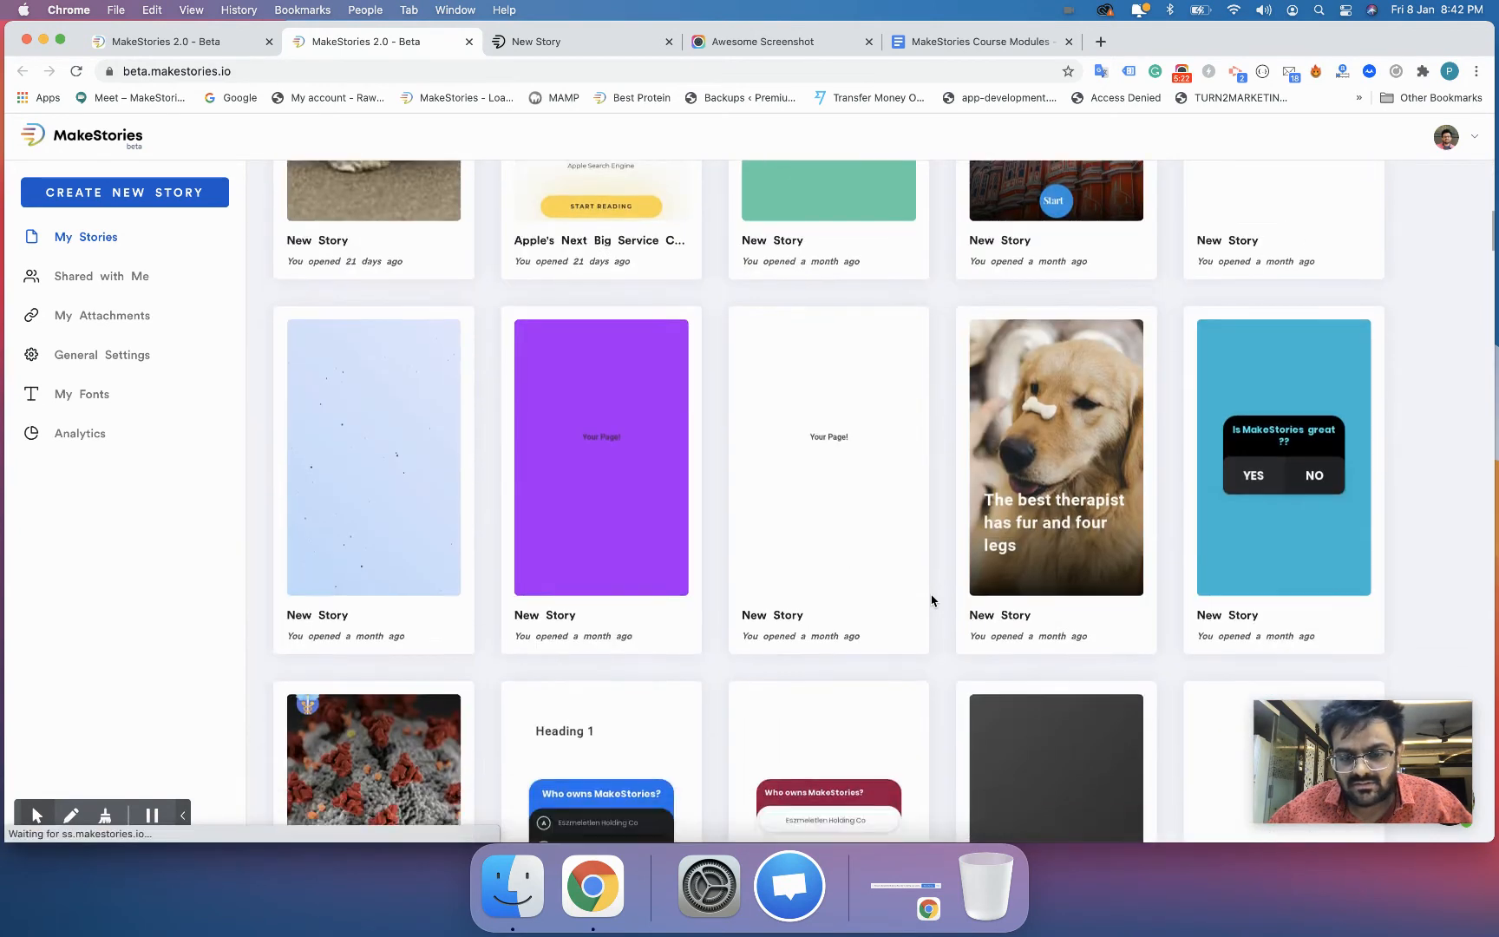
{"action": "scroll", "coordinate": [932, 598], "scroll_direction": "down", "scroll_amount": 10}
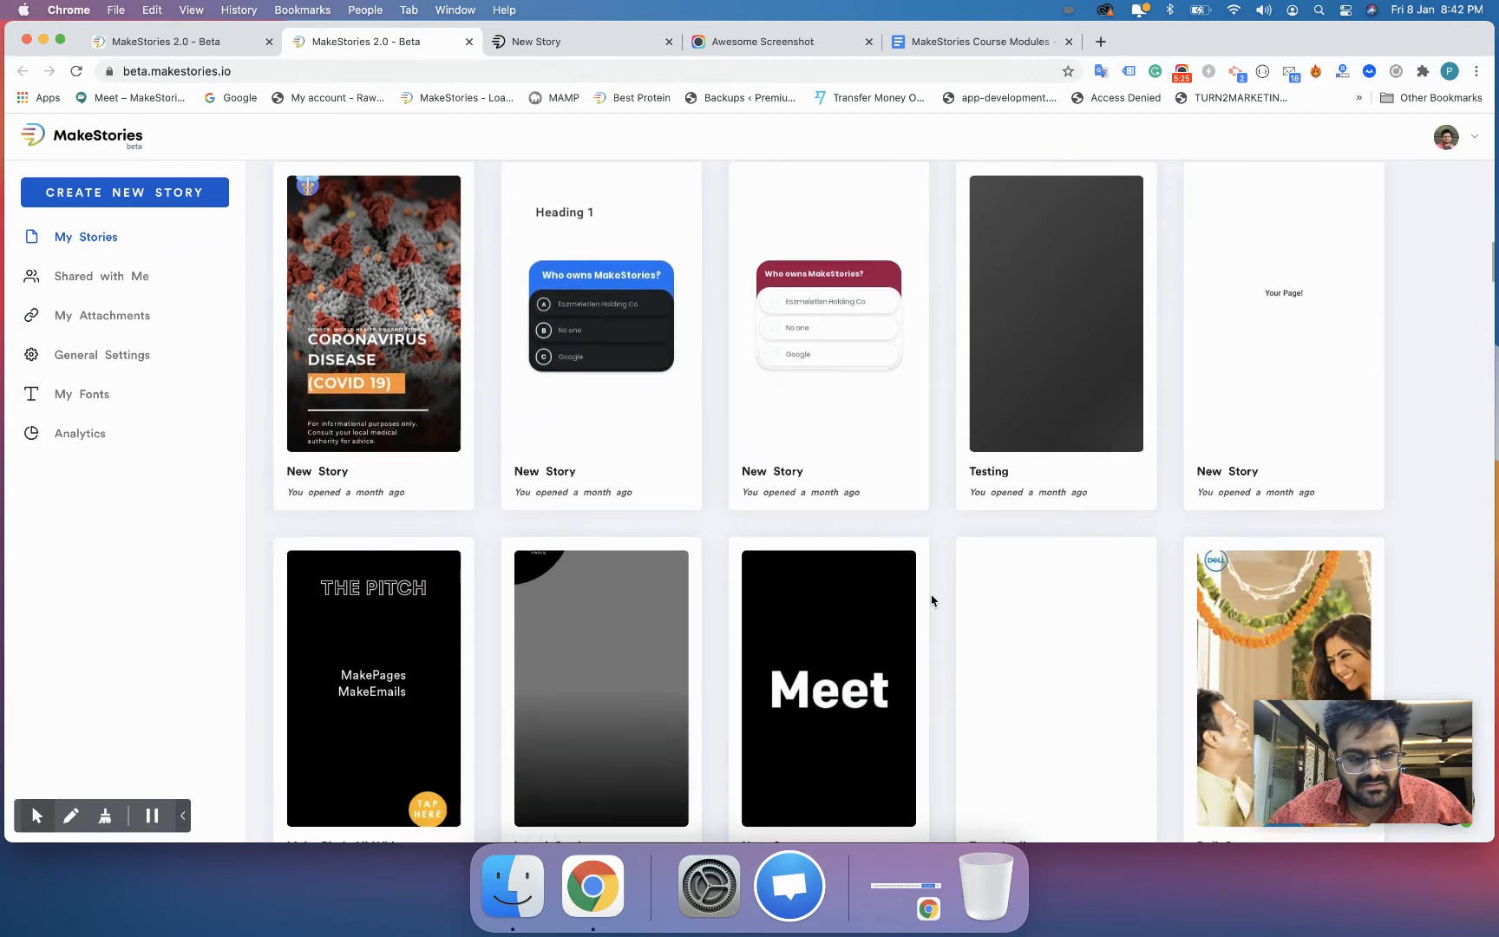
{"action": "scroll", "coordinate": [932, 598], "scroll_direction": "down", "scroll_amount": 6}
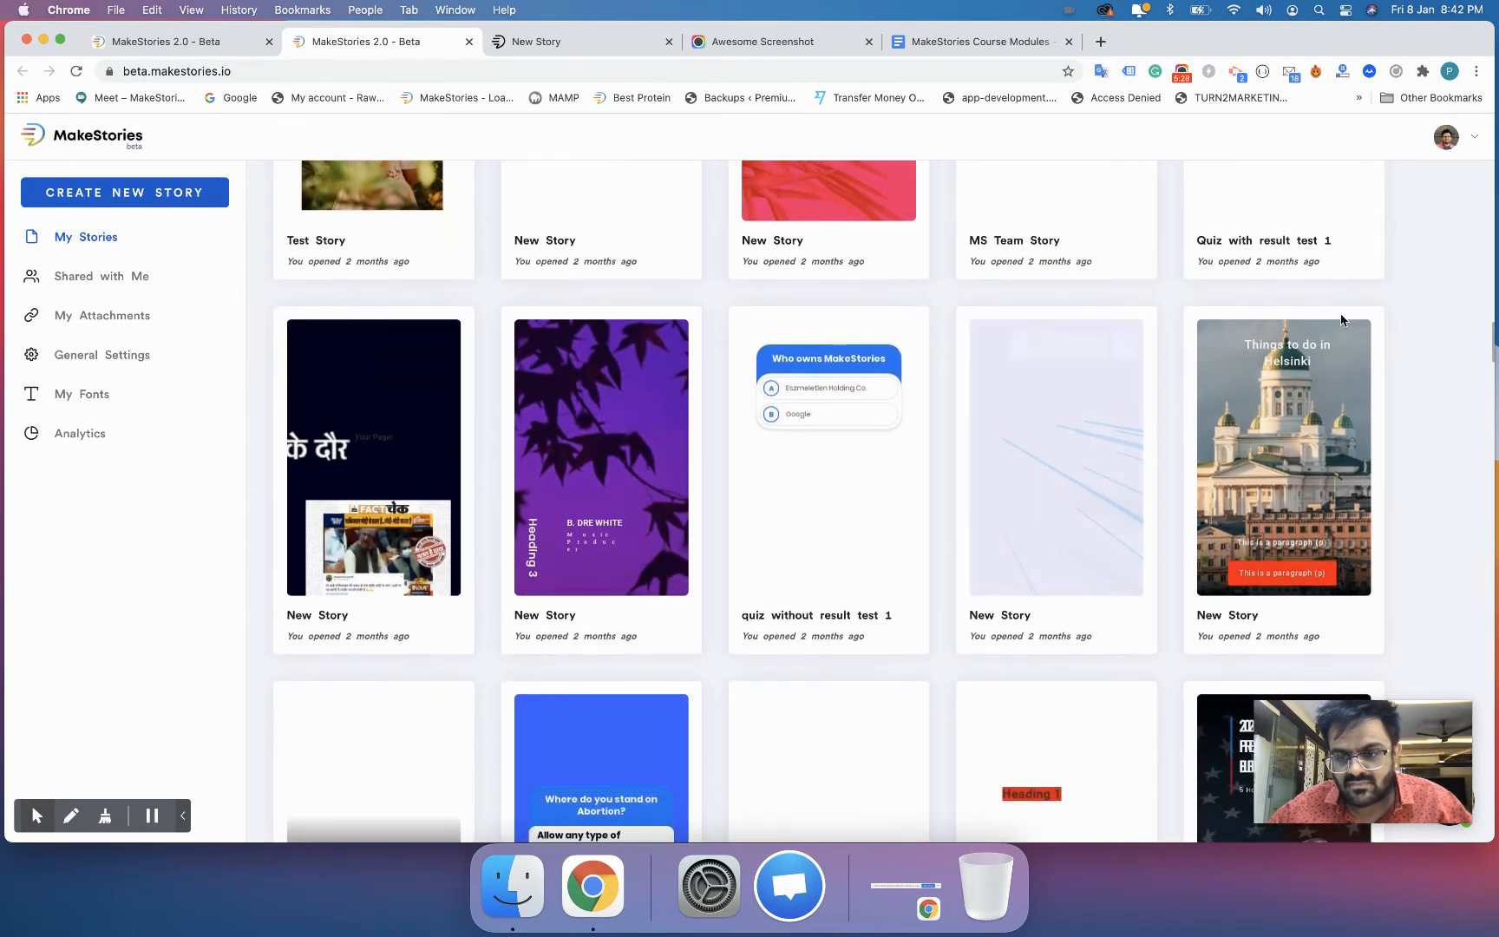
{"action": "left_click", "coordinate": [1312, 345]}
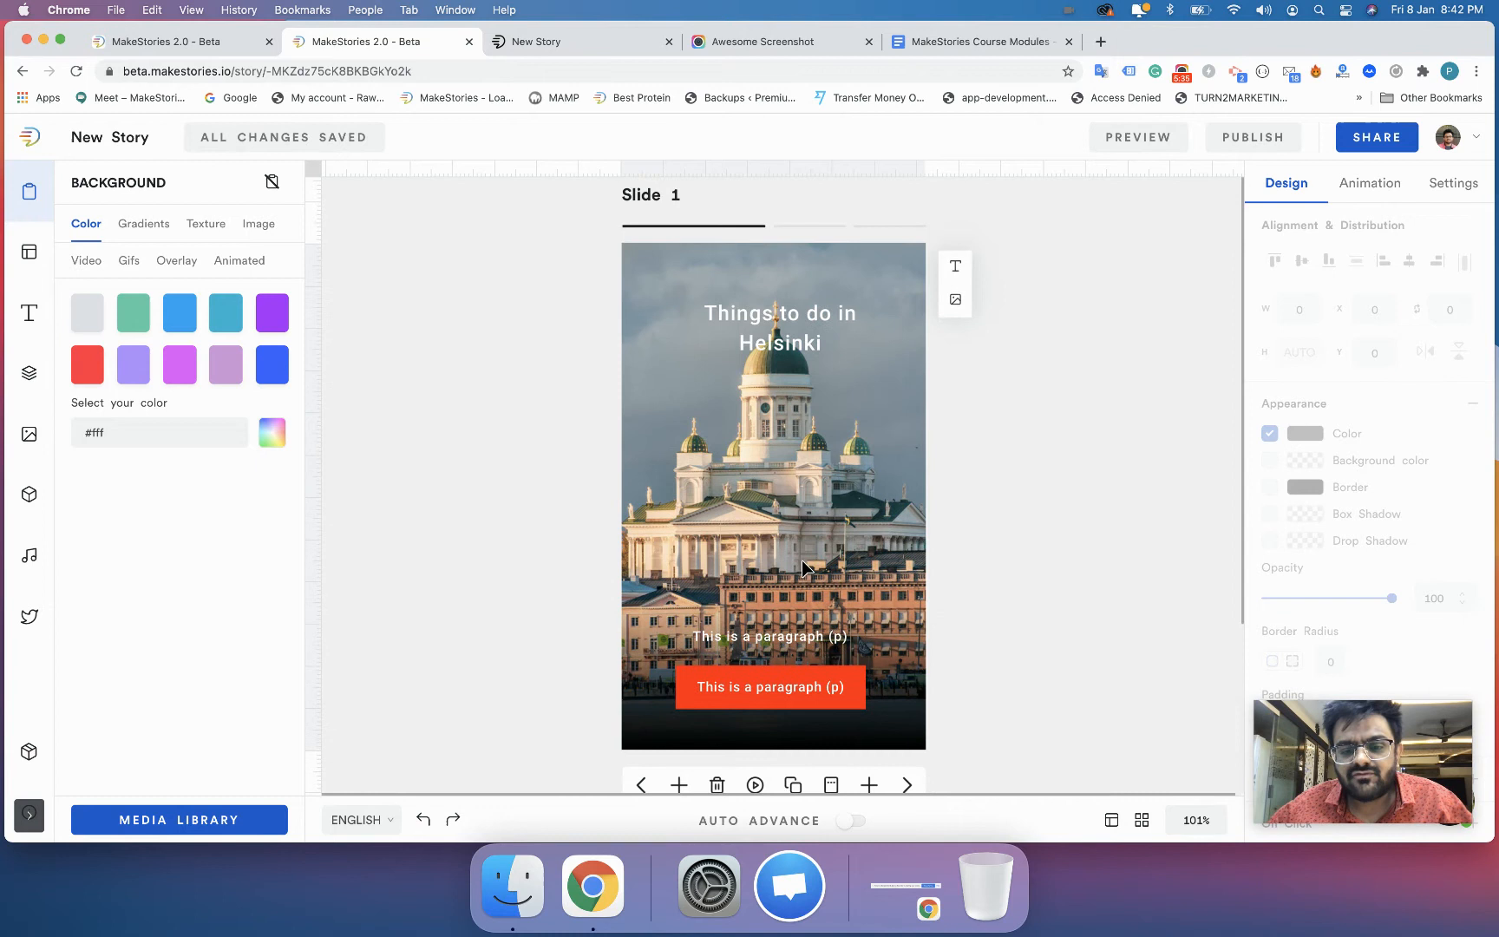
- Look through the Helsinki story's slides, return to slide 1 and insert two blank pages after it
{"action": "left_click", "coordinate": [909, 783]}
{"action": "left_click", "coordinate": [908, 784]}
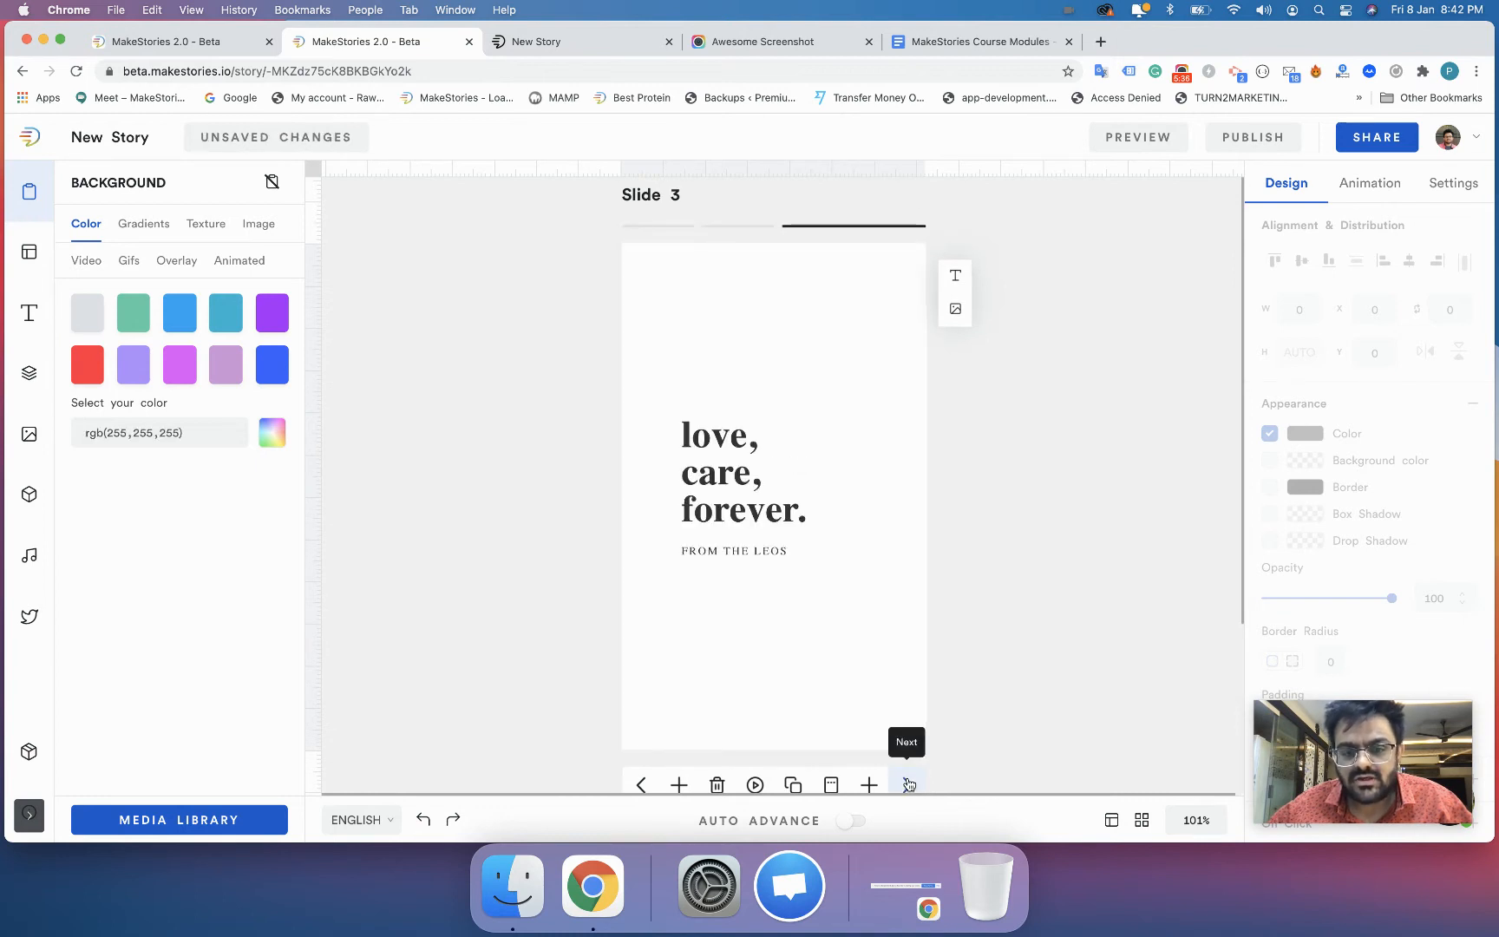
{"action": "left_click", "coordinate": [641, 786]}
{"action": "left_click", "coordinate": [641, 785]}
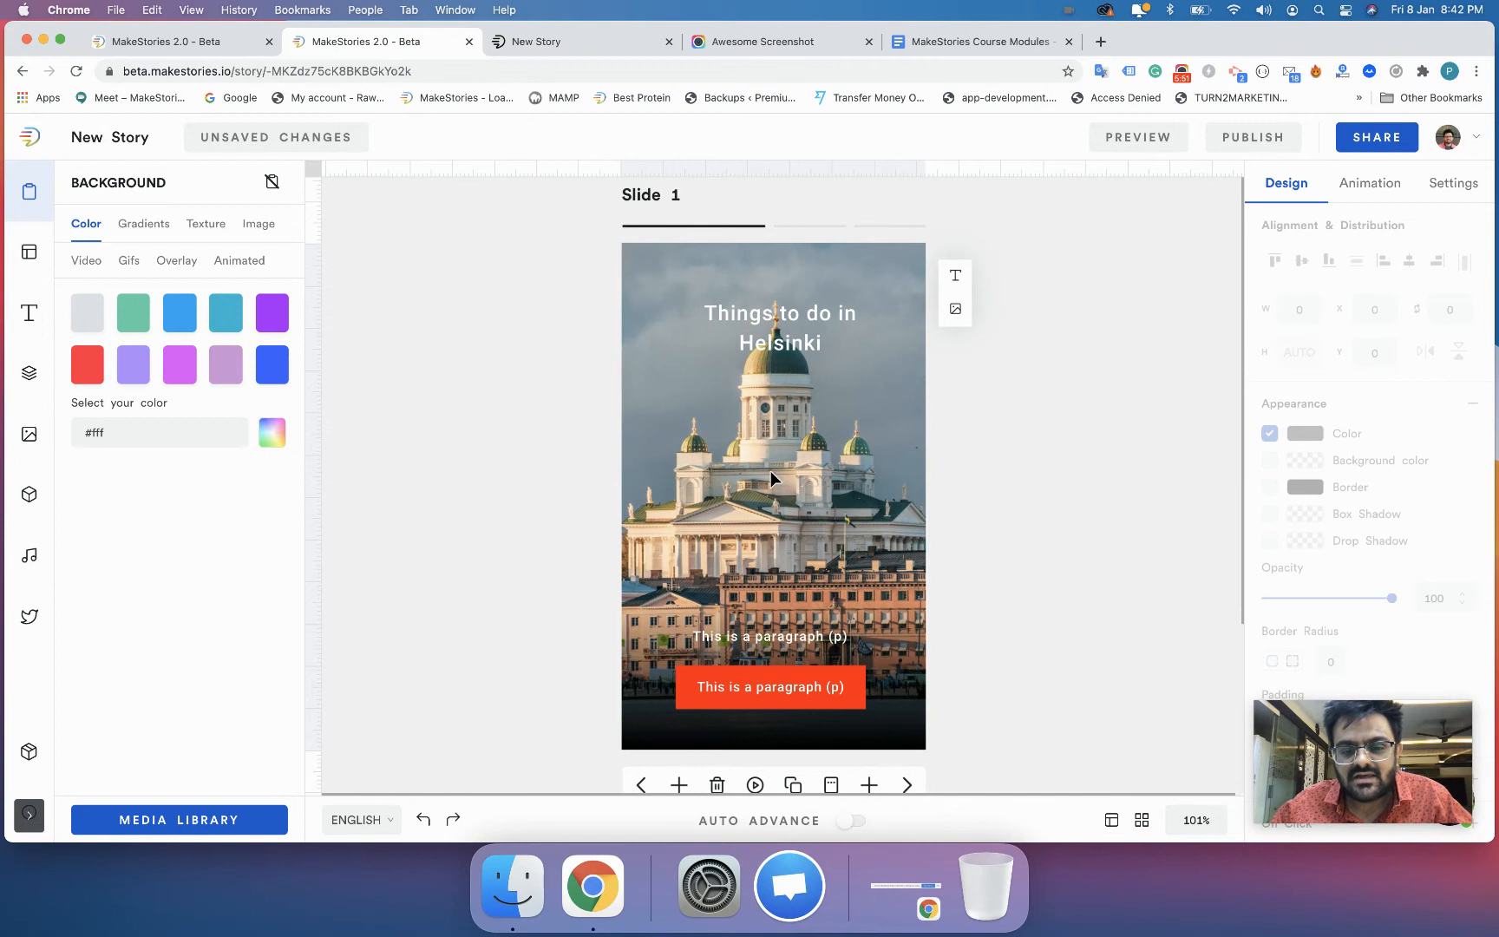
{"action": "left_click", "coordinate": [869, 785]}
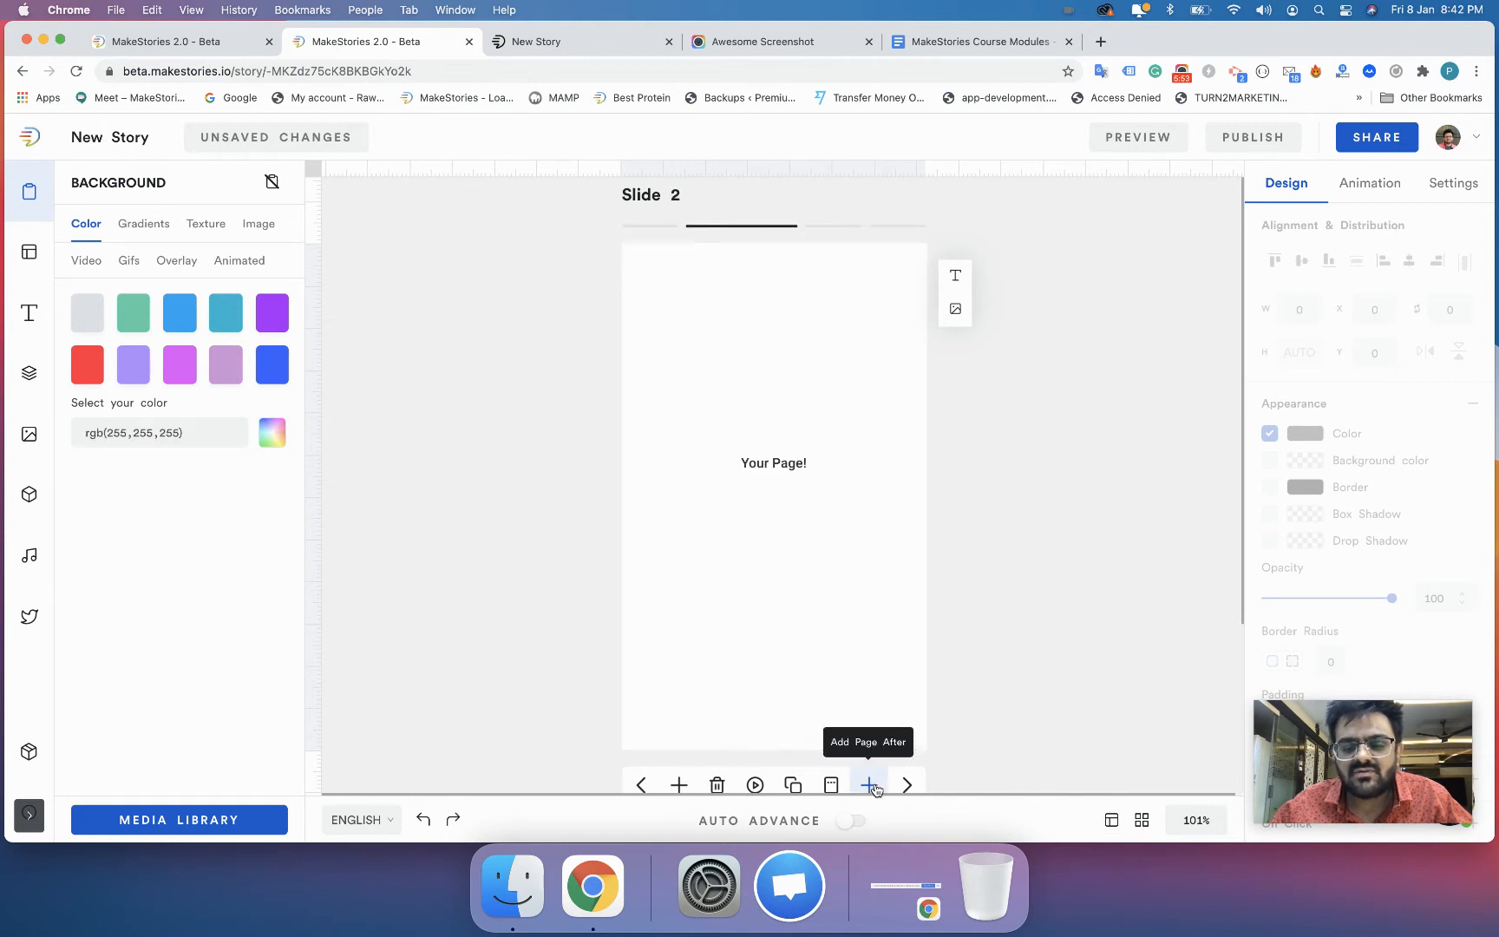
{"action": "left_click", "coordinate": [872, 786]}
- Fill slide 3 with the "Rarest Bird Facts" cover and slide 4 with the "#1 Bird Fact" macaw page from that public template set
{"action": "left_click", "coordinate": [28, 251]}
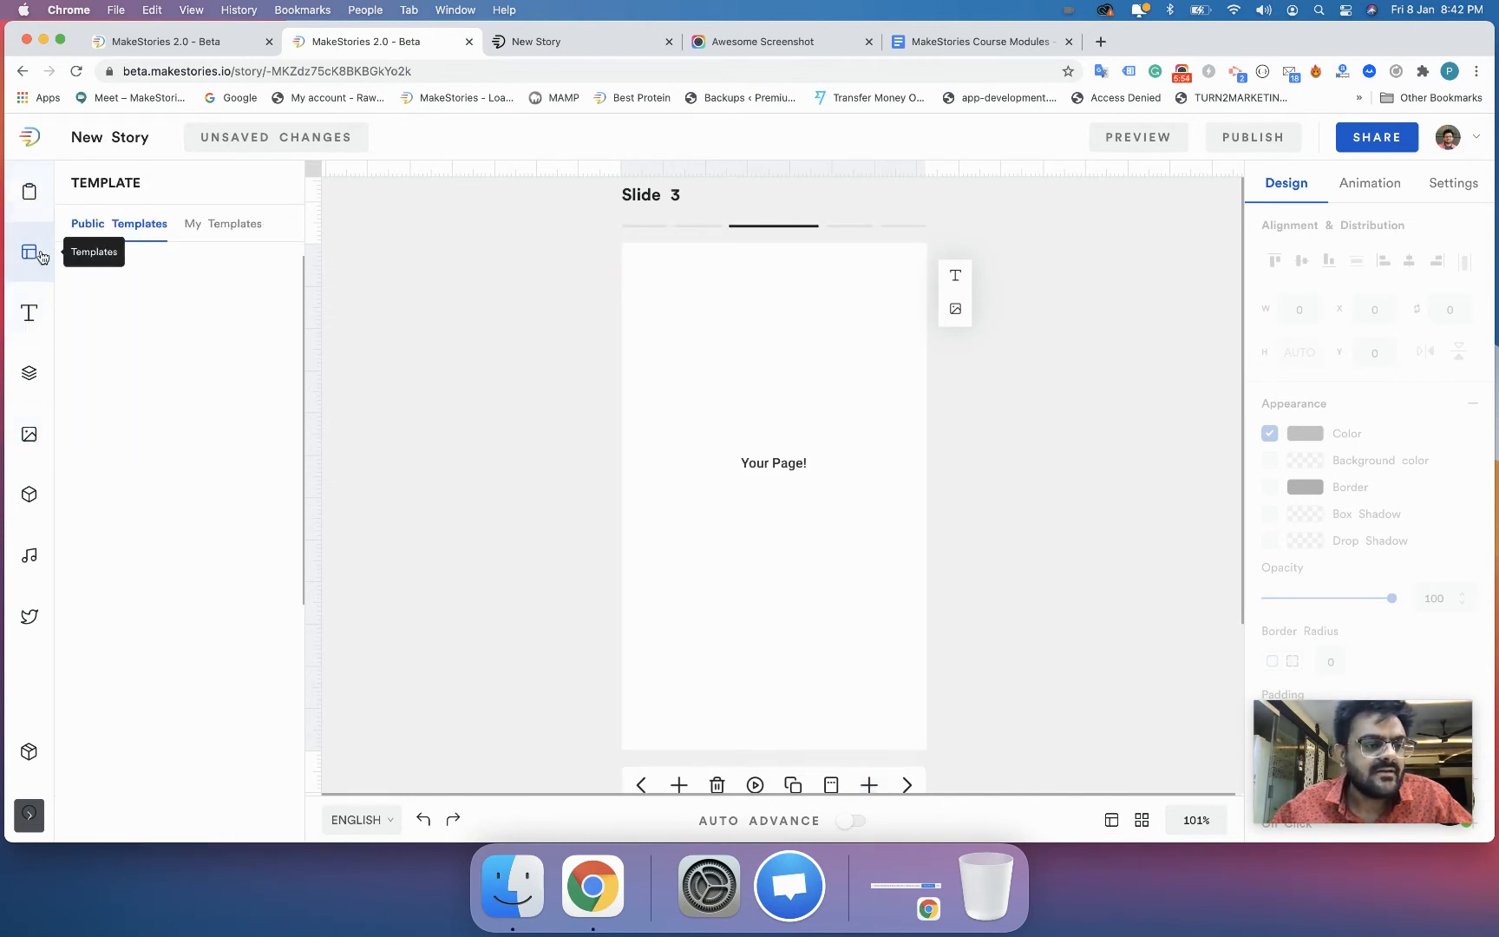
{"action": "left_click", "coordinate": [138, 407]}
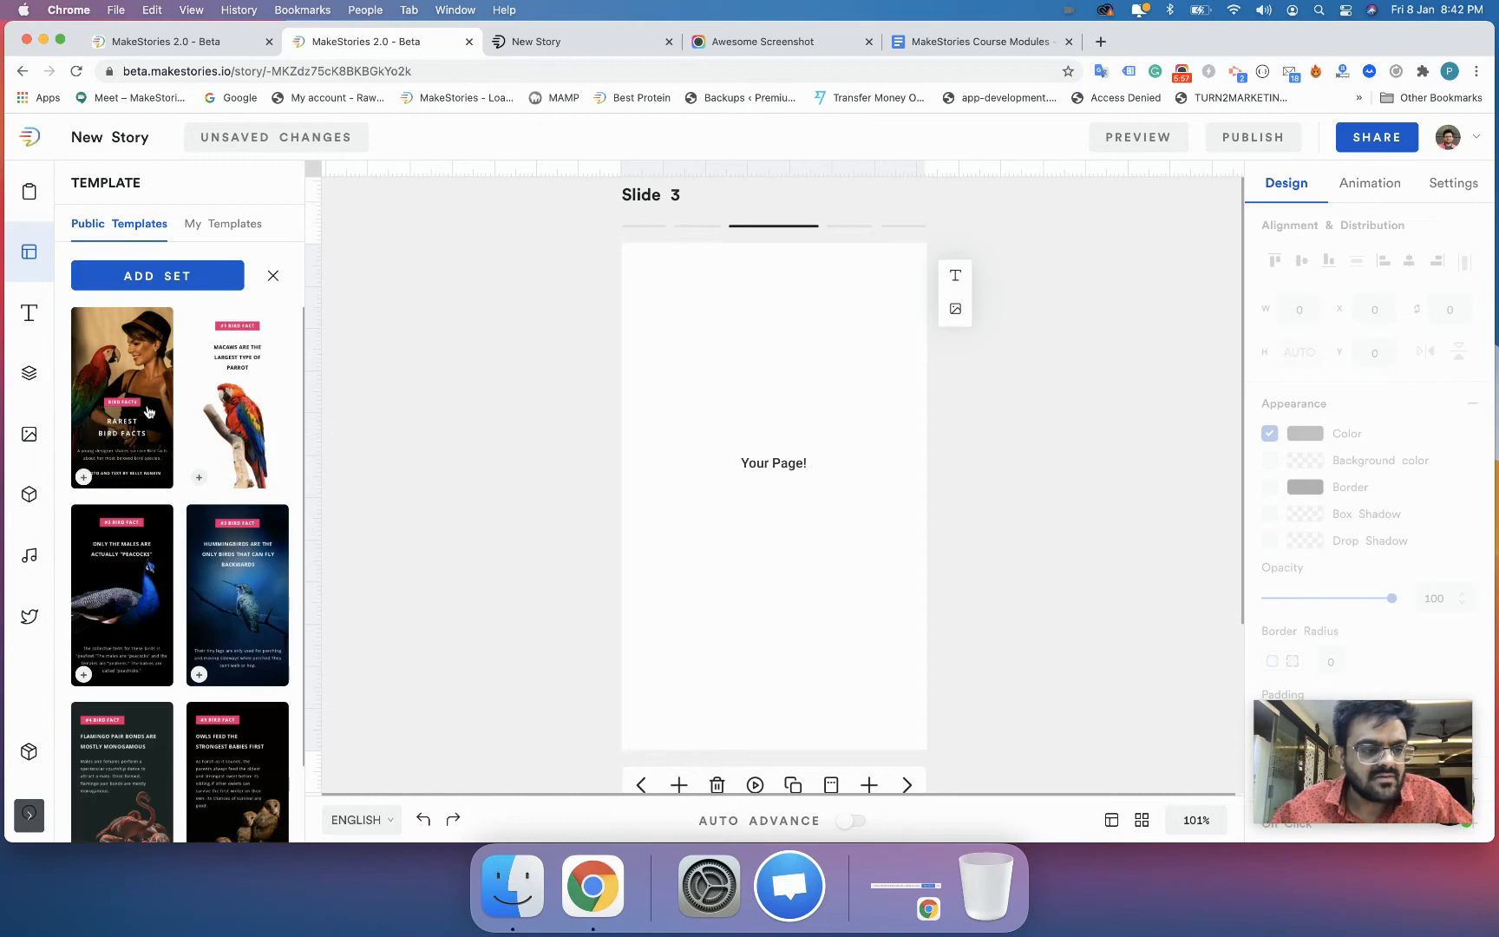
{"action": "left_click", "coordinate": [150, 401]}
{"action": "left_click", "coordinate": [837, 226]}
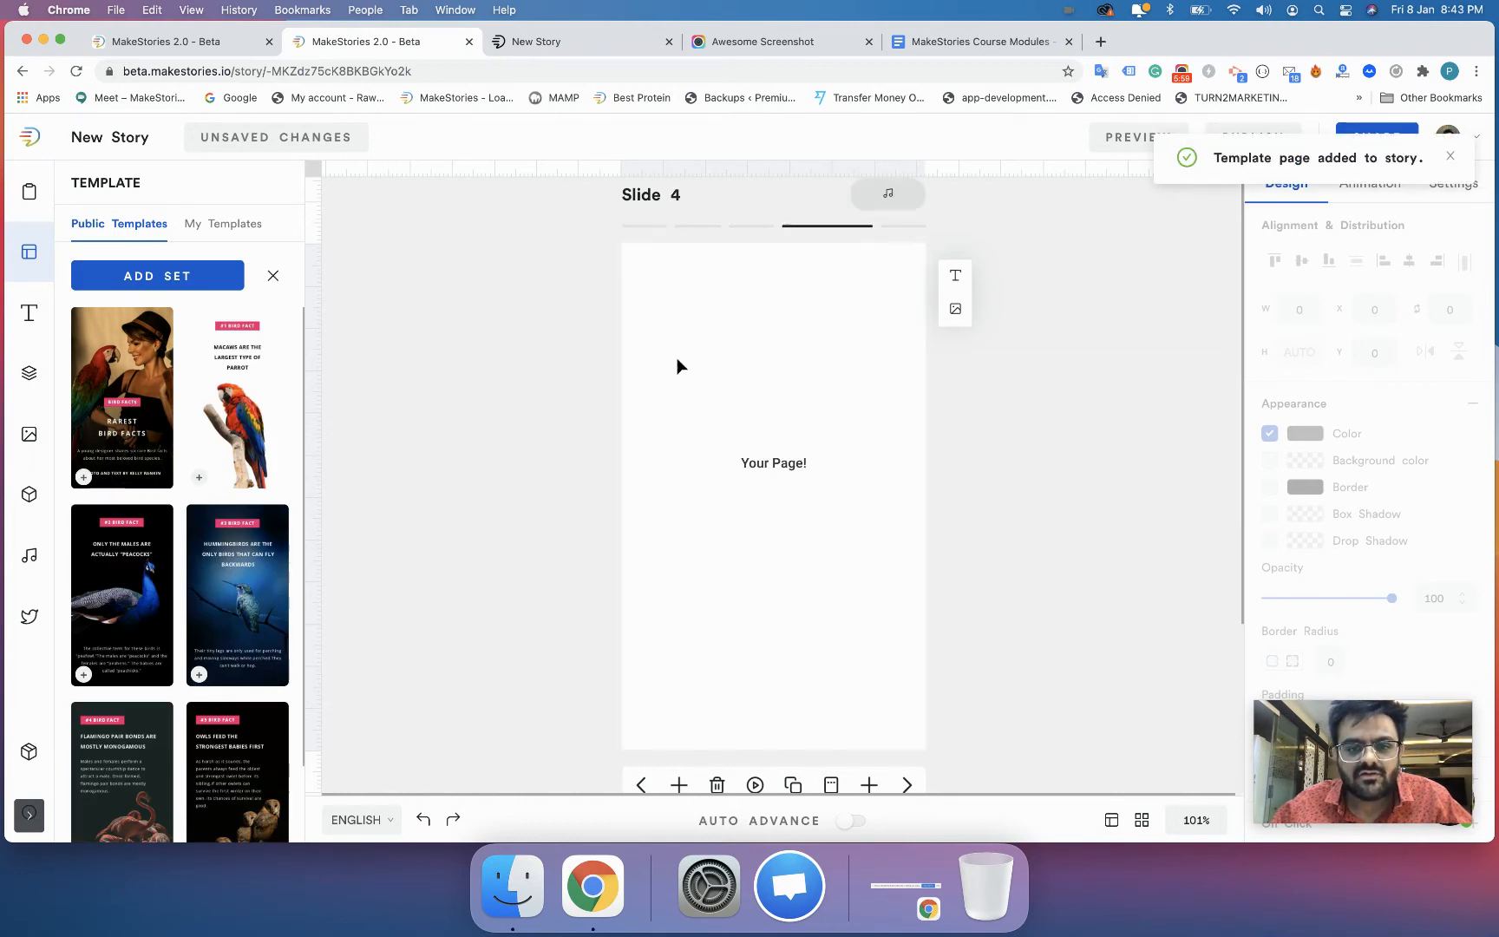
{"action": "left_click", "coordinate": [246, 435]}
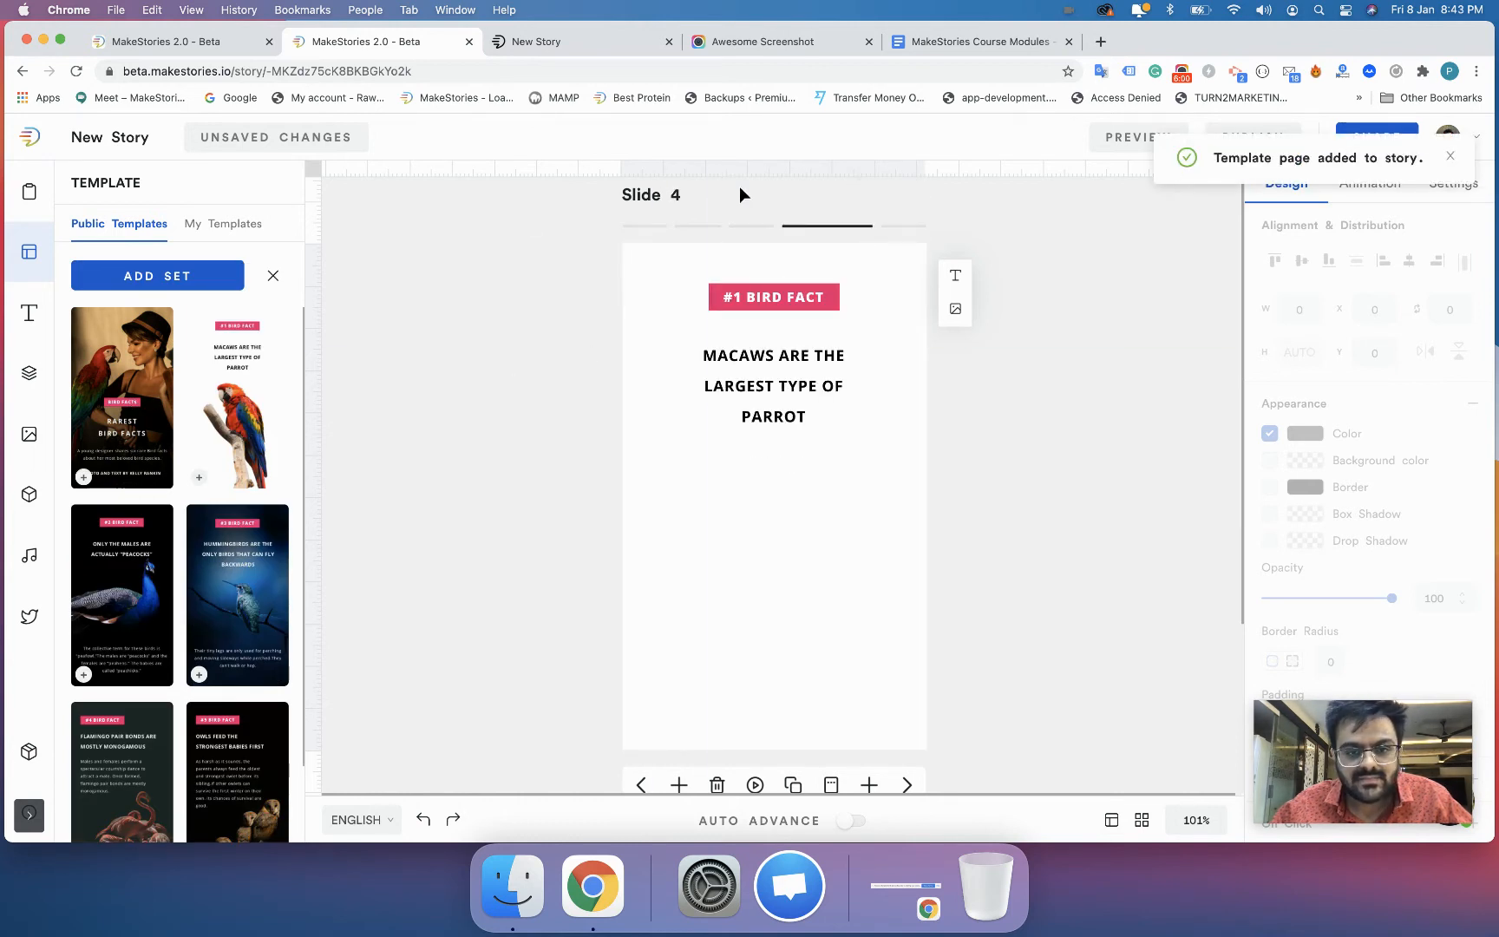
- Fill blank slide 2 with the "Stranger Things" page from the "Best Shows" public template set
{"action": "left_click", "coordinate": [701, 227]}
{"action": "scroll", "coordinate": [233, 547], "scroll_direction": "down", "scroll_amount": 10}
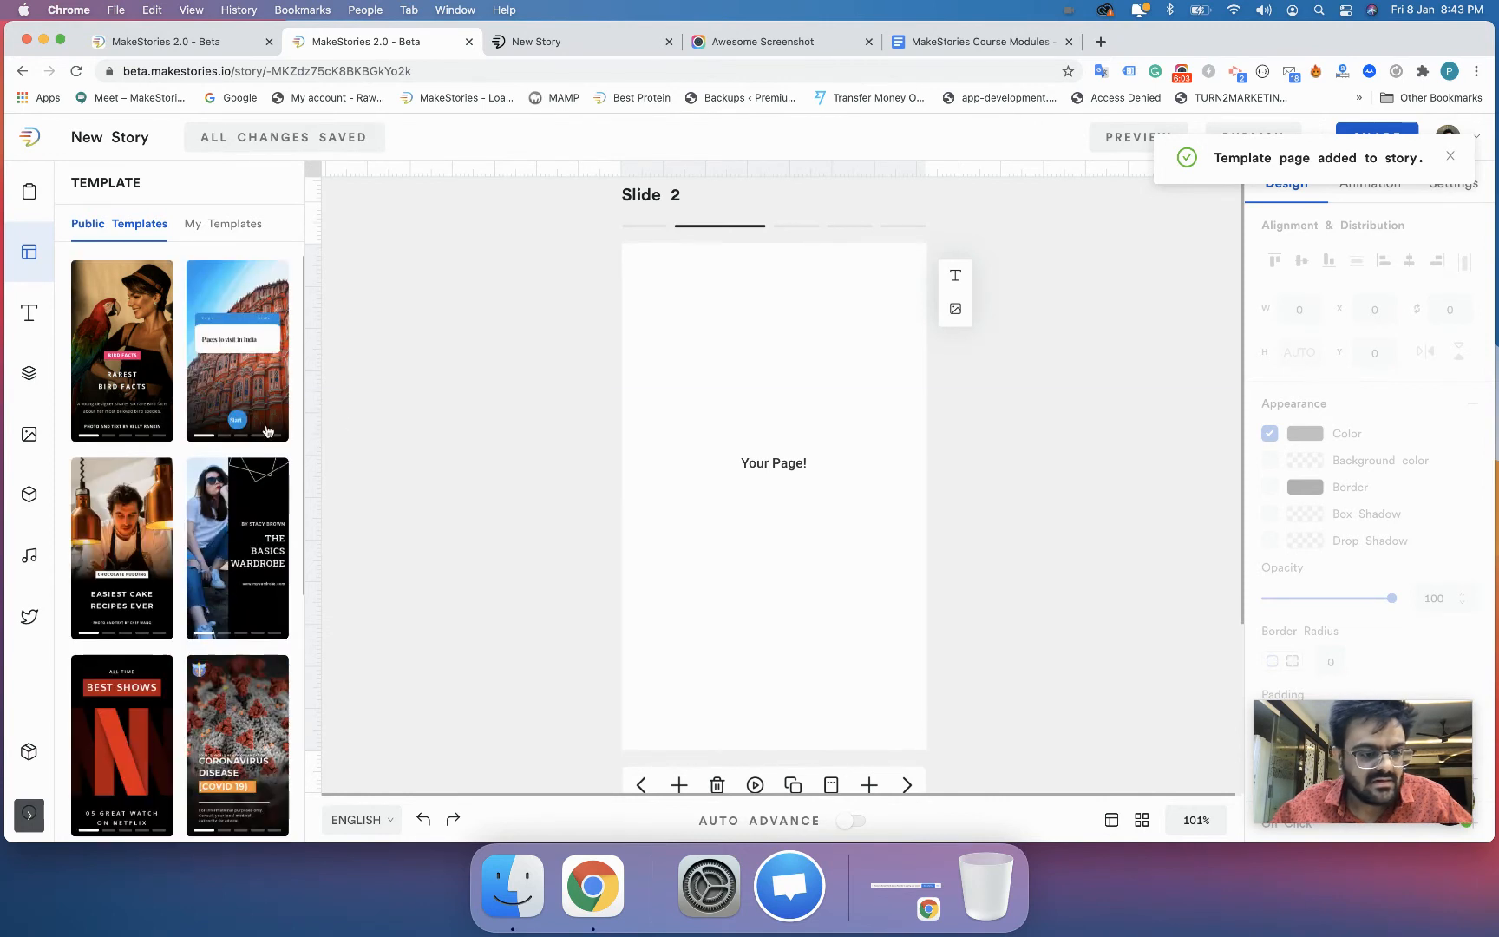
{"action": "left_click", "coordinate": [233, 547]}
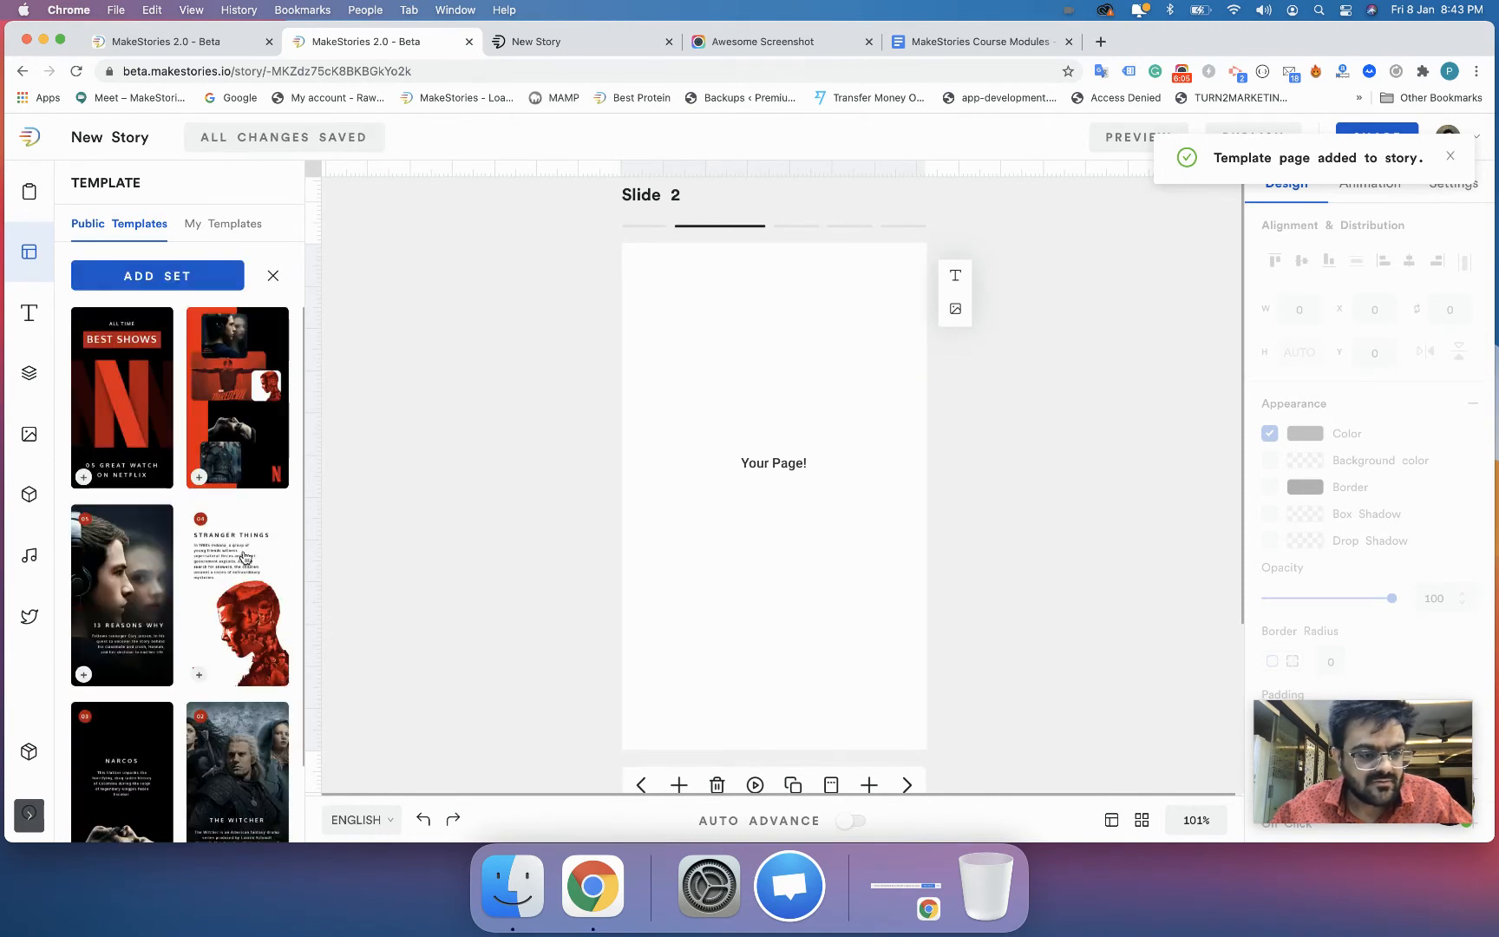
- Check the order of all slides in the overview, save the order and return to the Helsinki cover slide
{"action": "left_click", "coordinate": [1141, 821]}
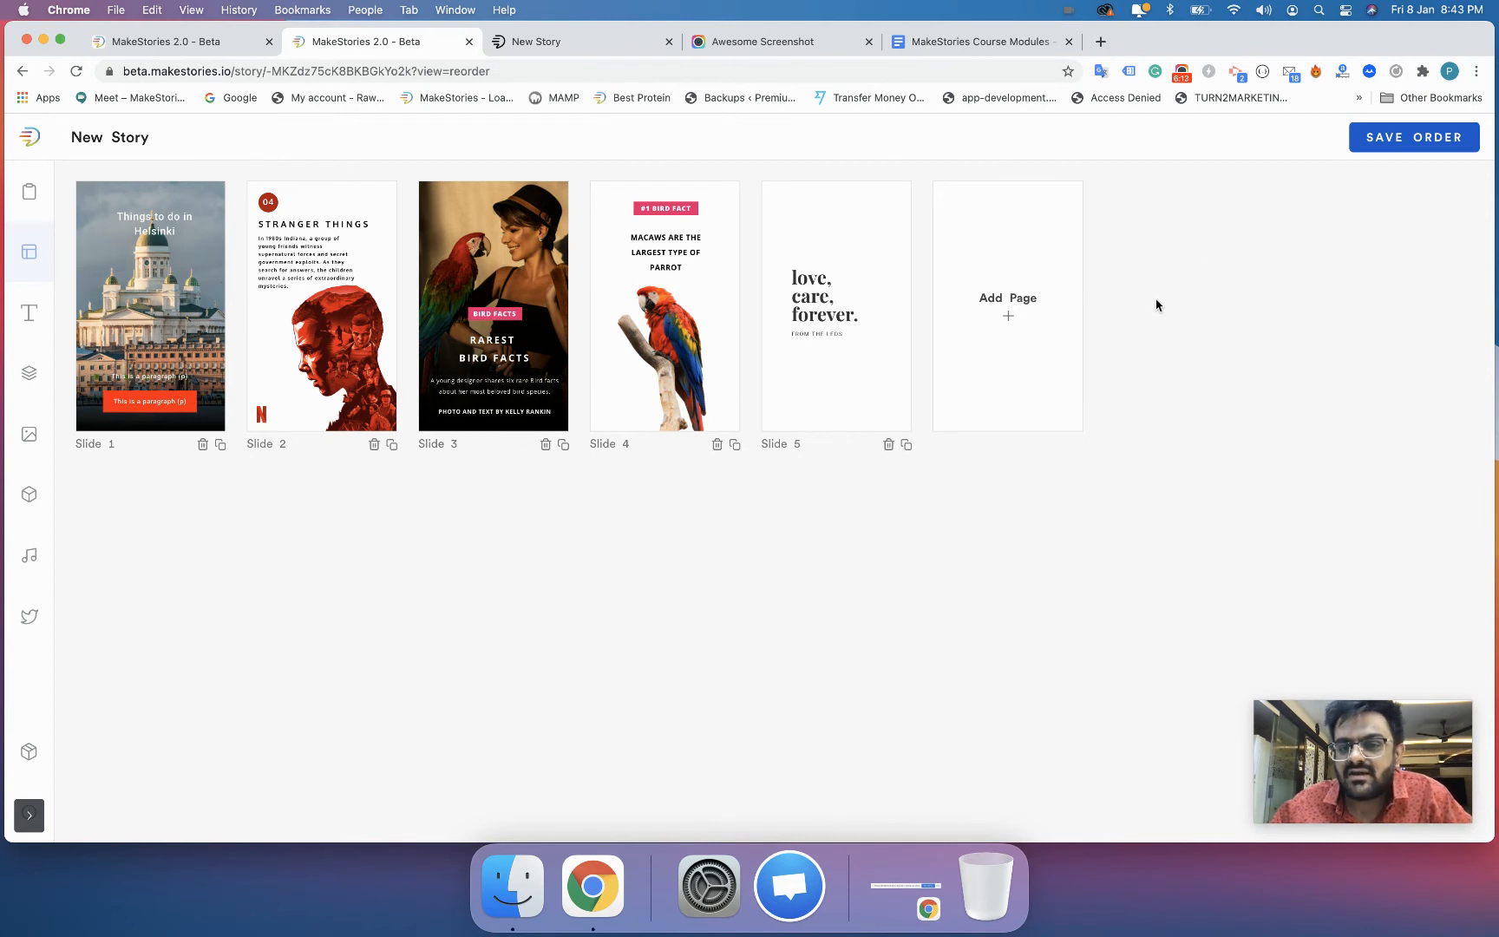
{"action": "left_click", "coordinate": [1382, 142]}
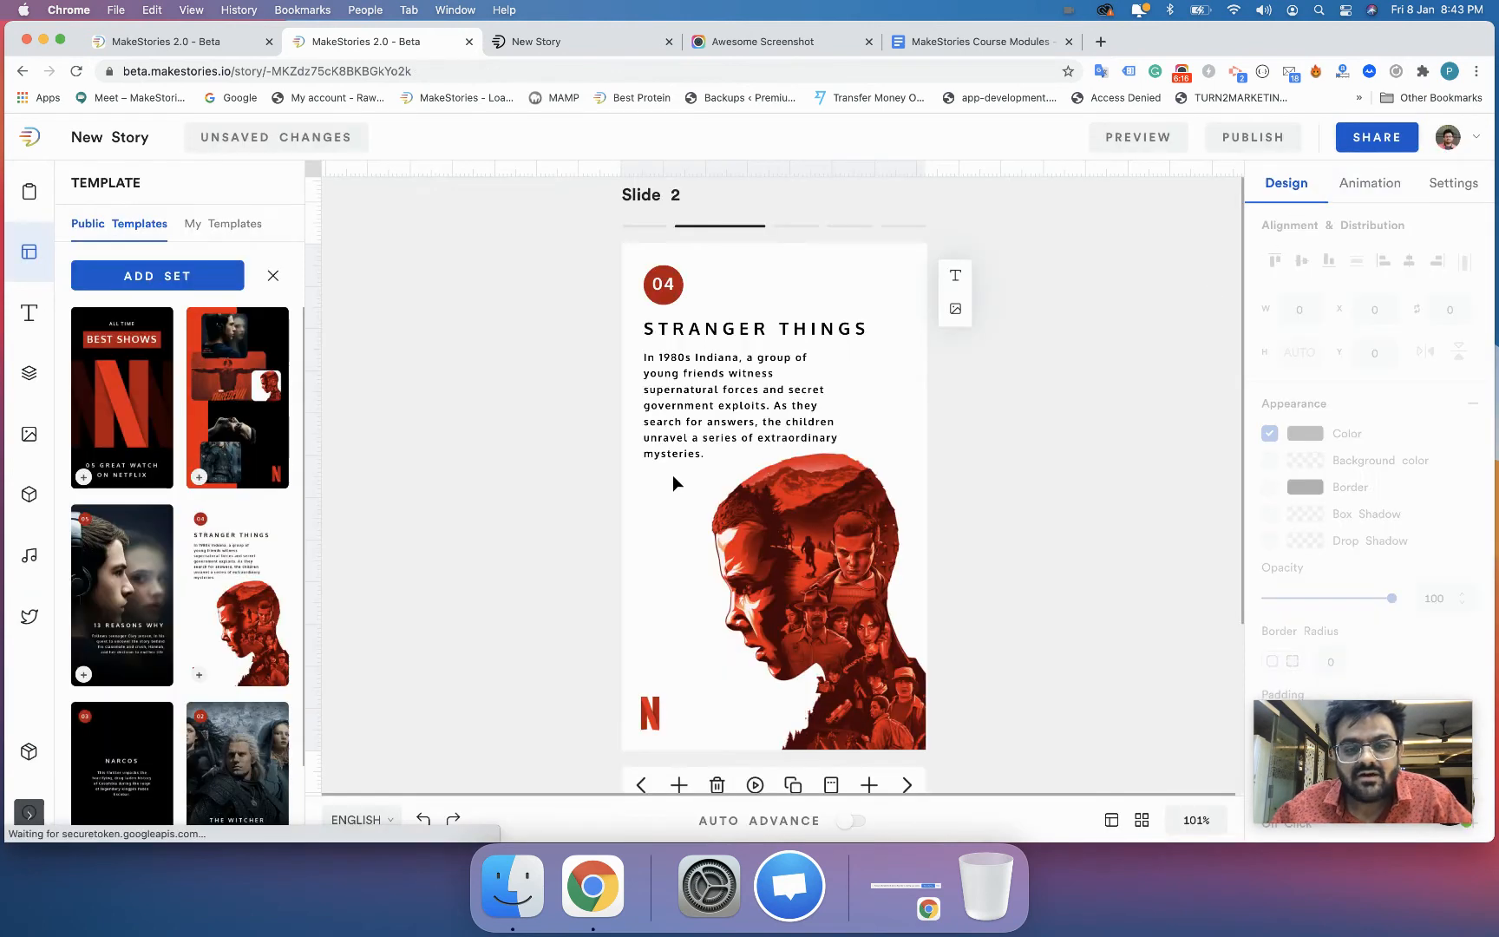
{"action": "left_click", "coordinate": [641, 785]}
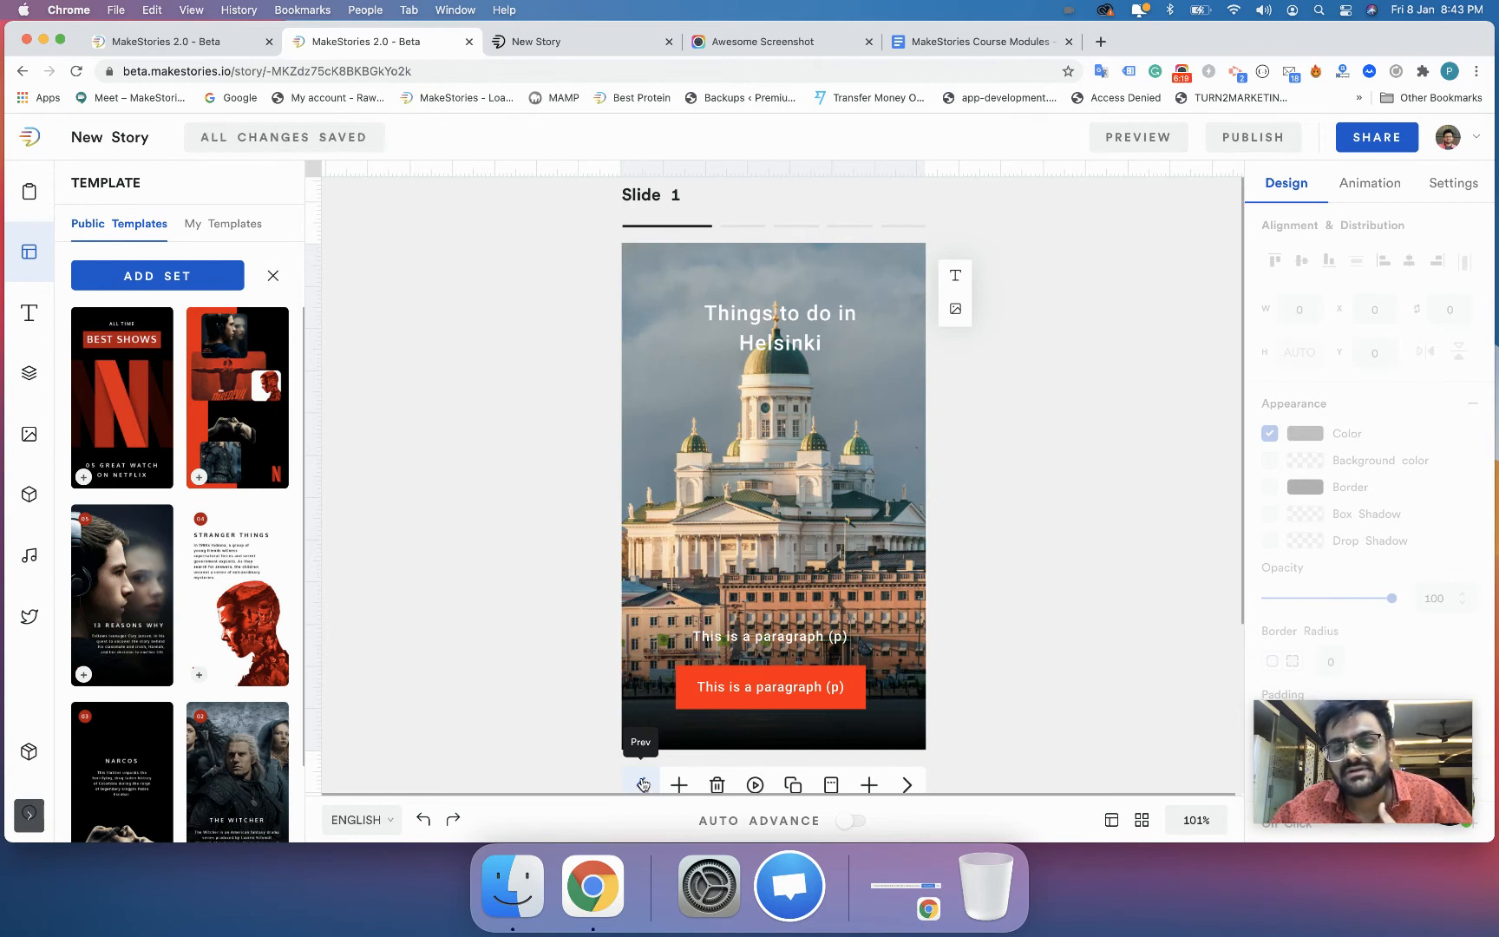
{"action": "scroll", "coordinate": [235, 291], "scroll_direction": "down", "scroll_amount": 5}
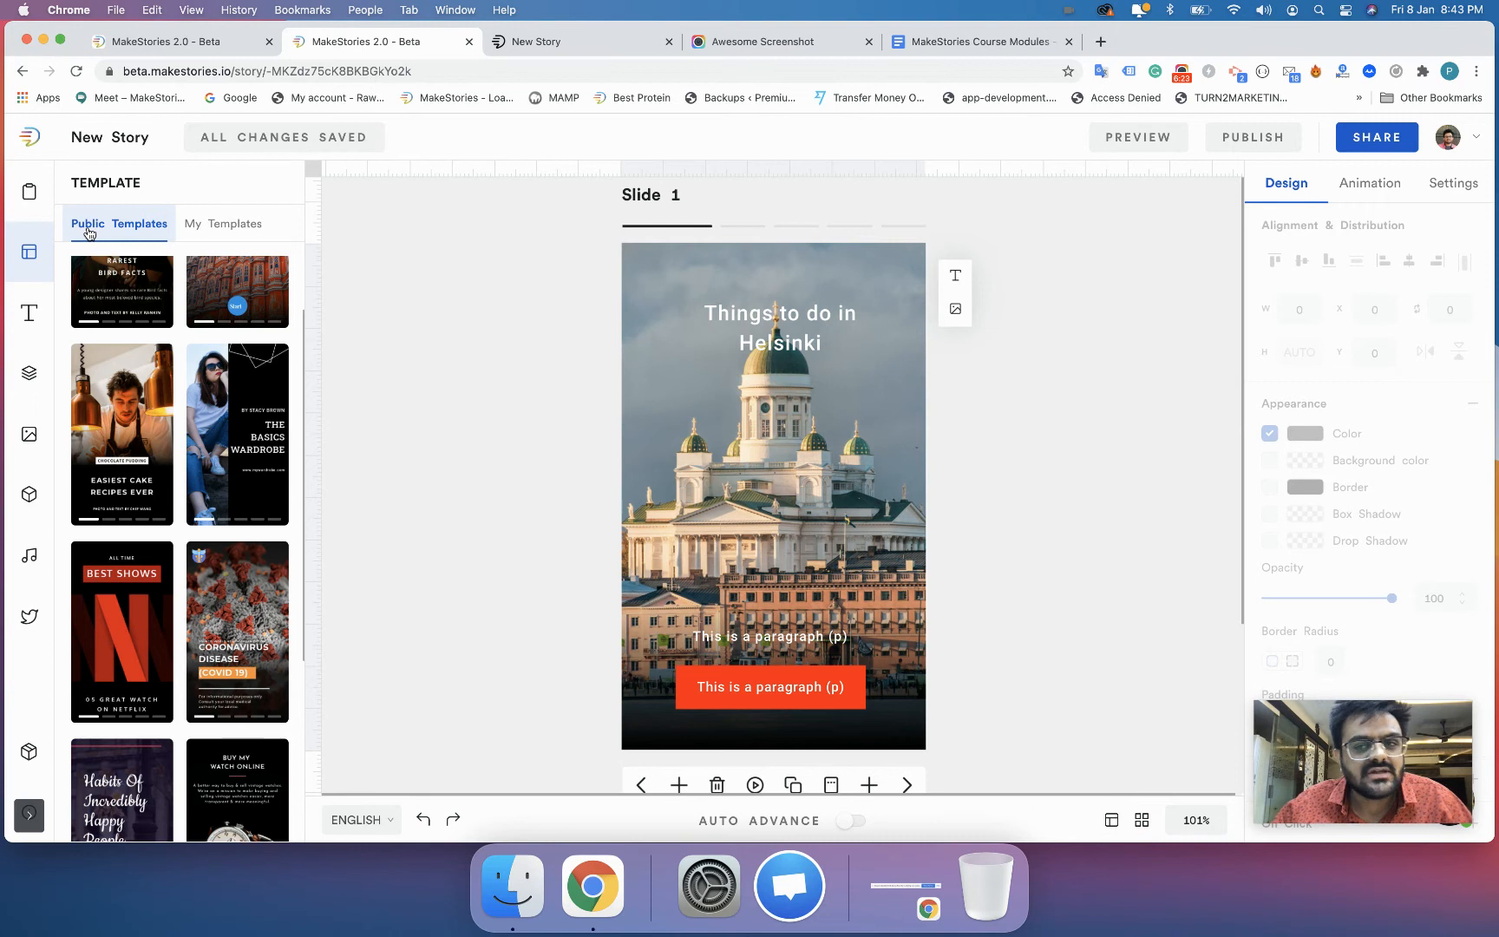
- Save the first four slides as a multi-page template set, leaving out the "love, care, forever." page
{"action": "scroll", "coordinate": [75, 240], "scroll_direction": "down", "scroll_amount": 5}
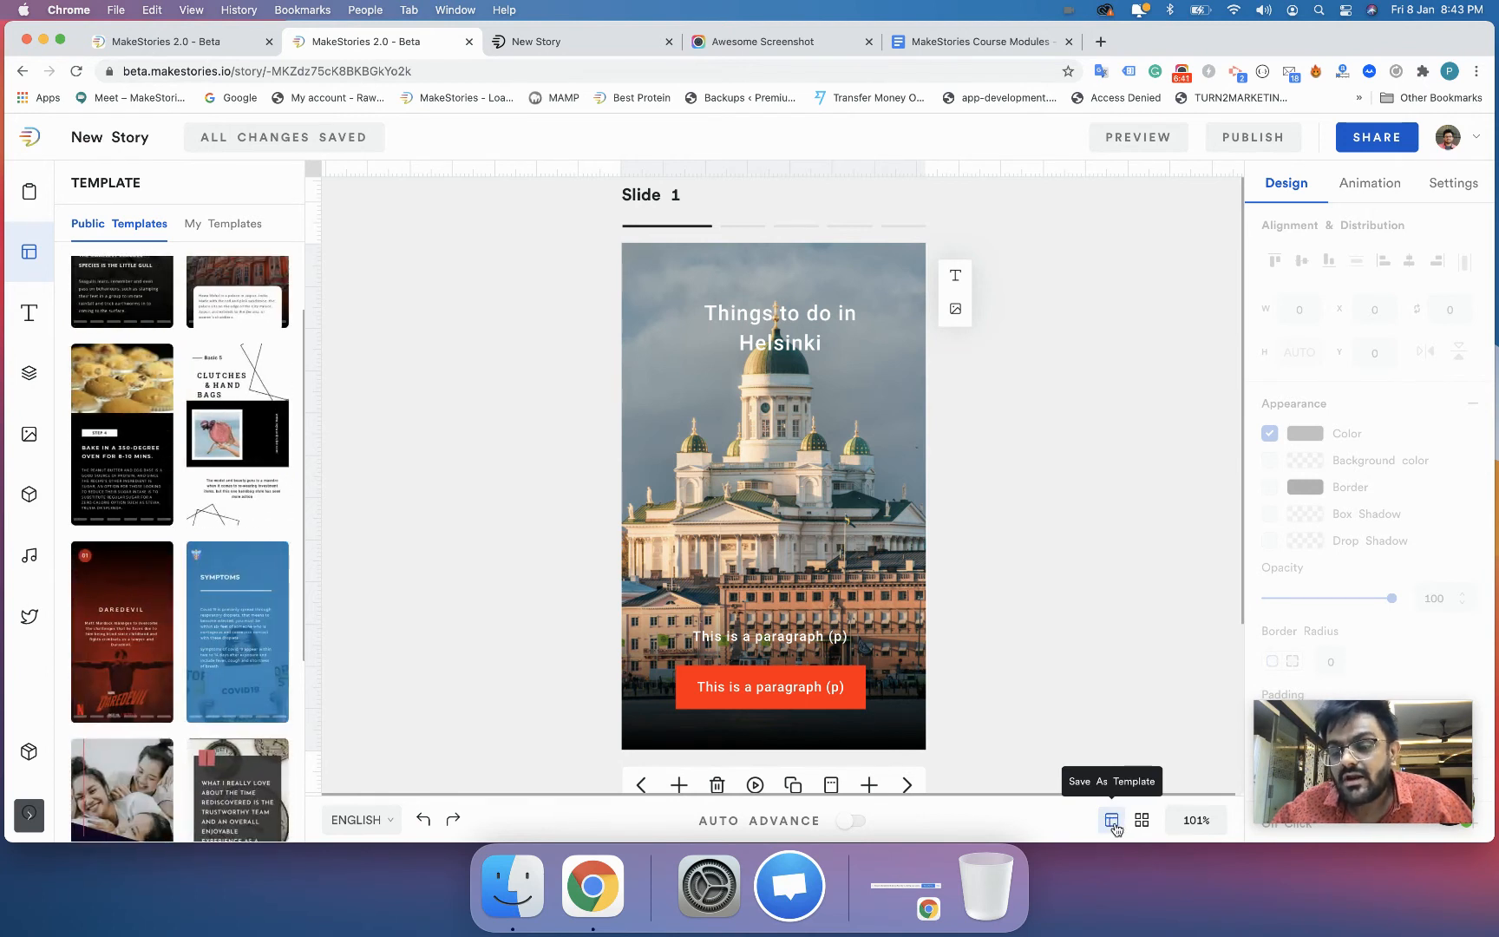
{"action": "left_click", "coordinate": [1113, 824]}
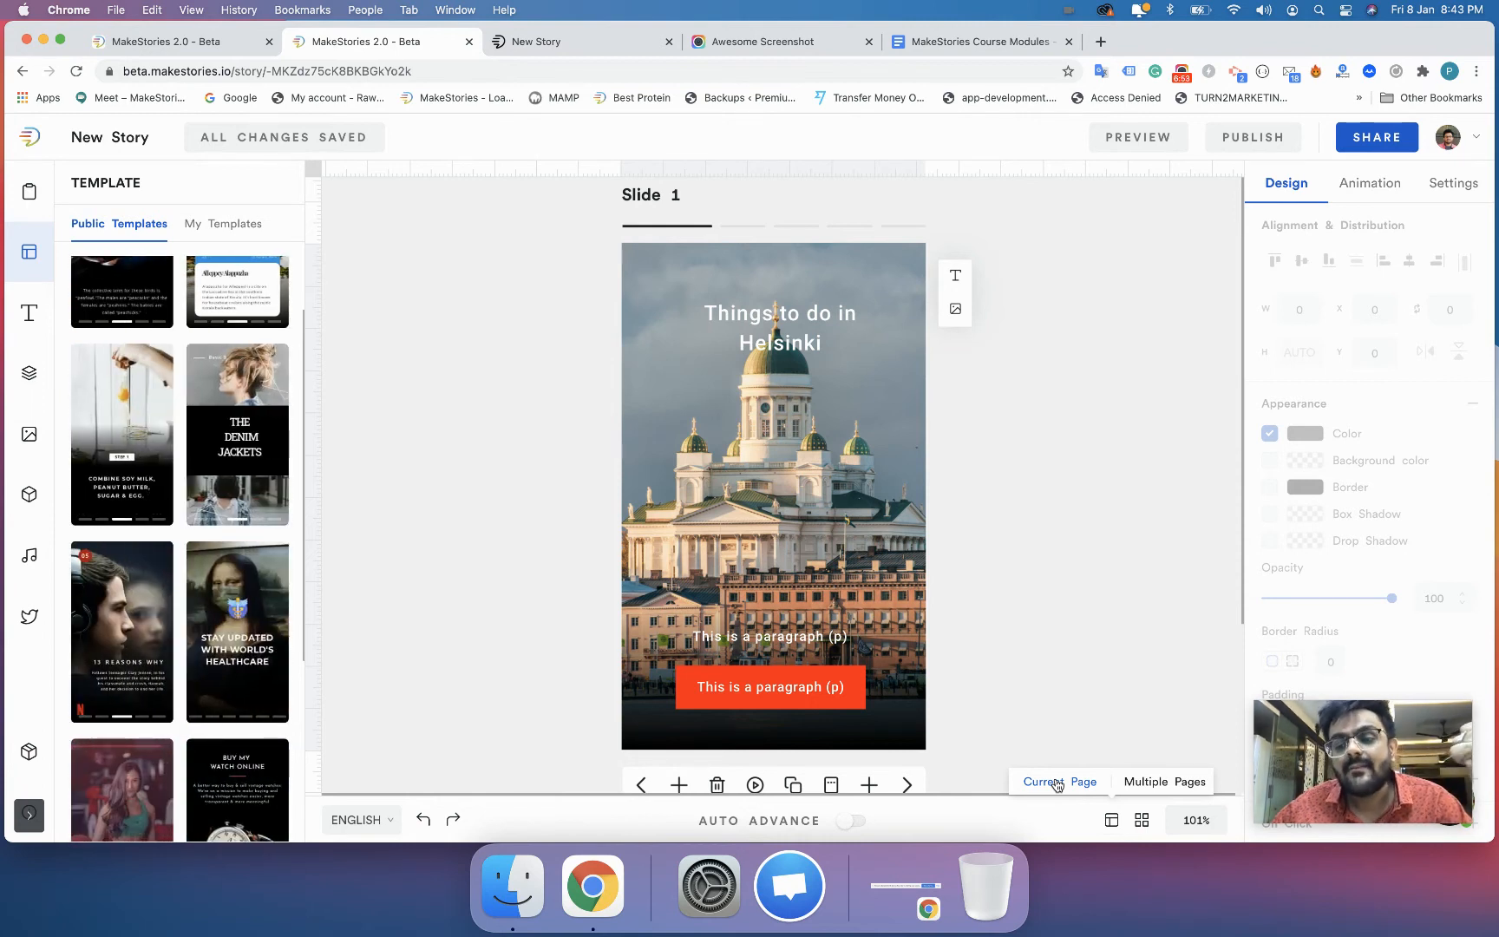
{"action": "left_click", "coordinate": [1145, 783]}
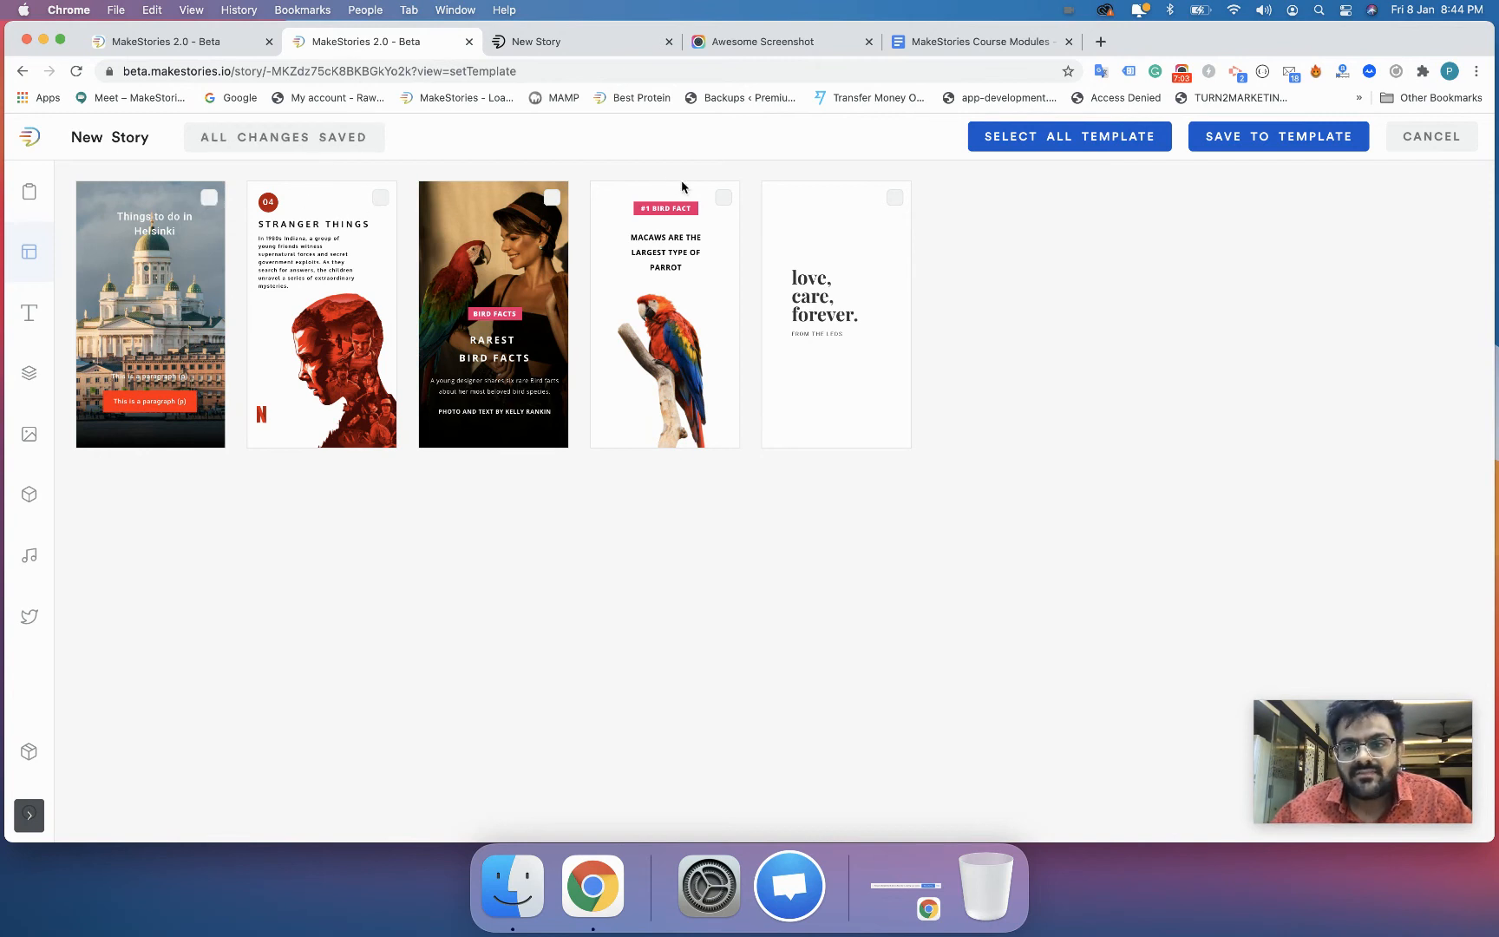
{"action": "left_click", "coordinate": [983, 137]}
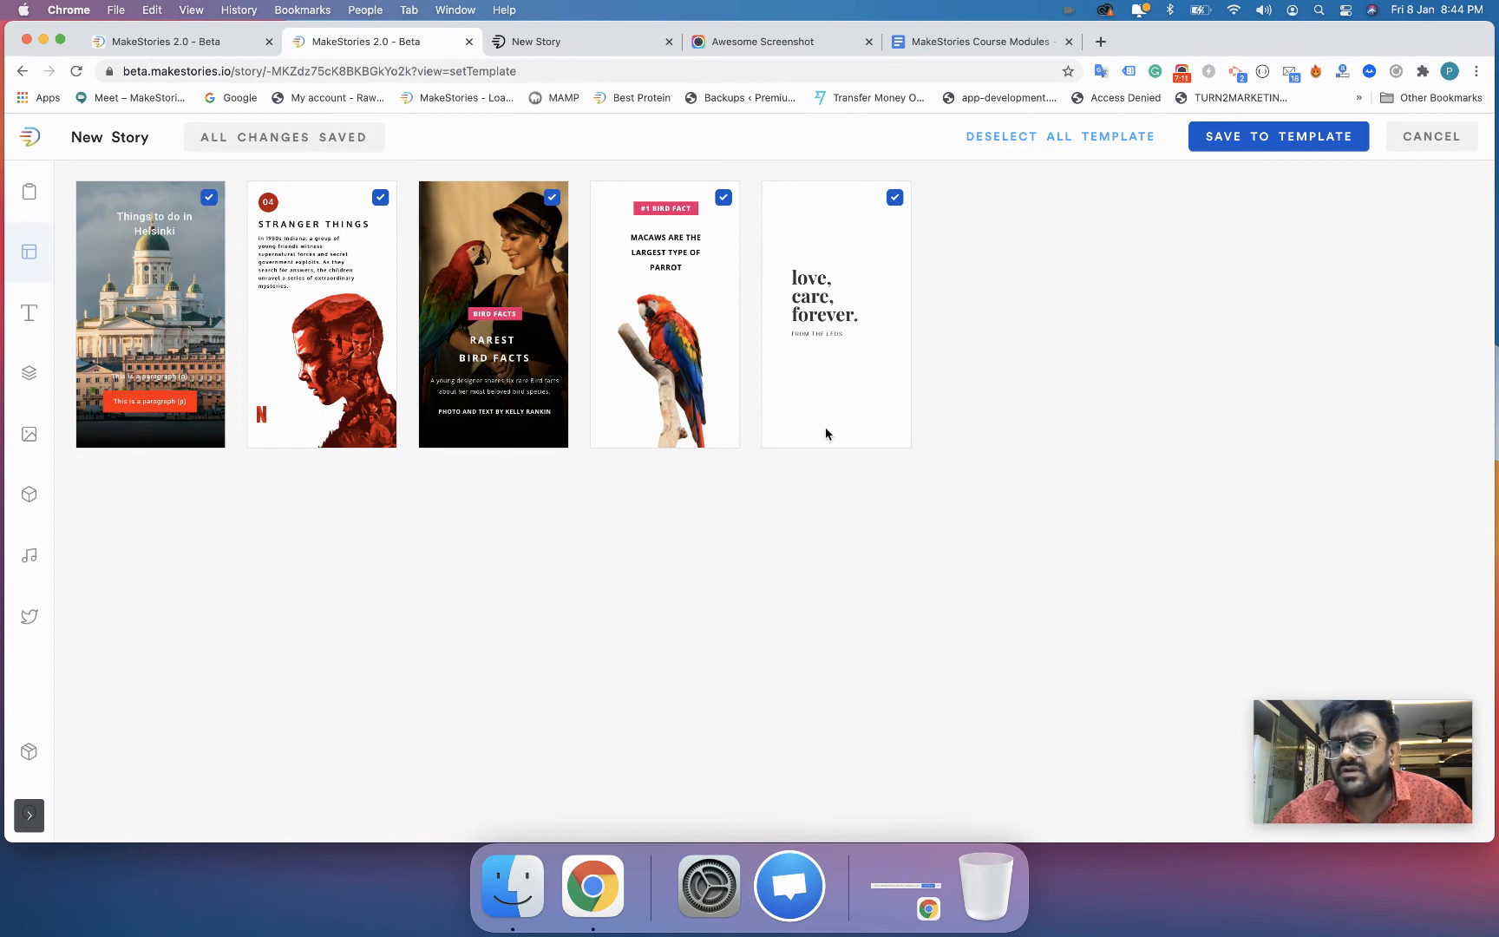
{"action": "left_click", "coordinate": [895, 200]}
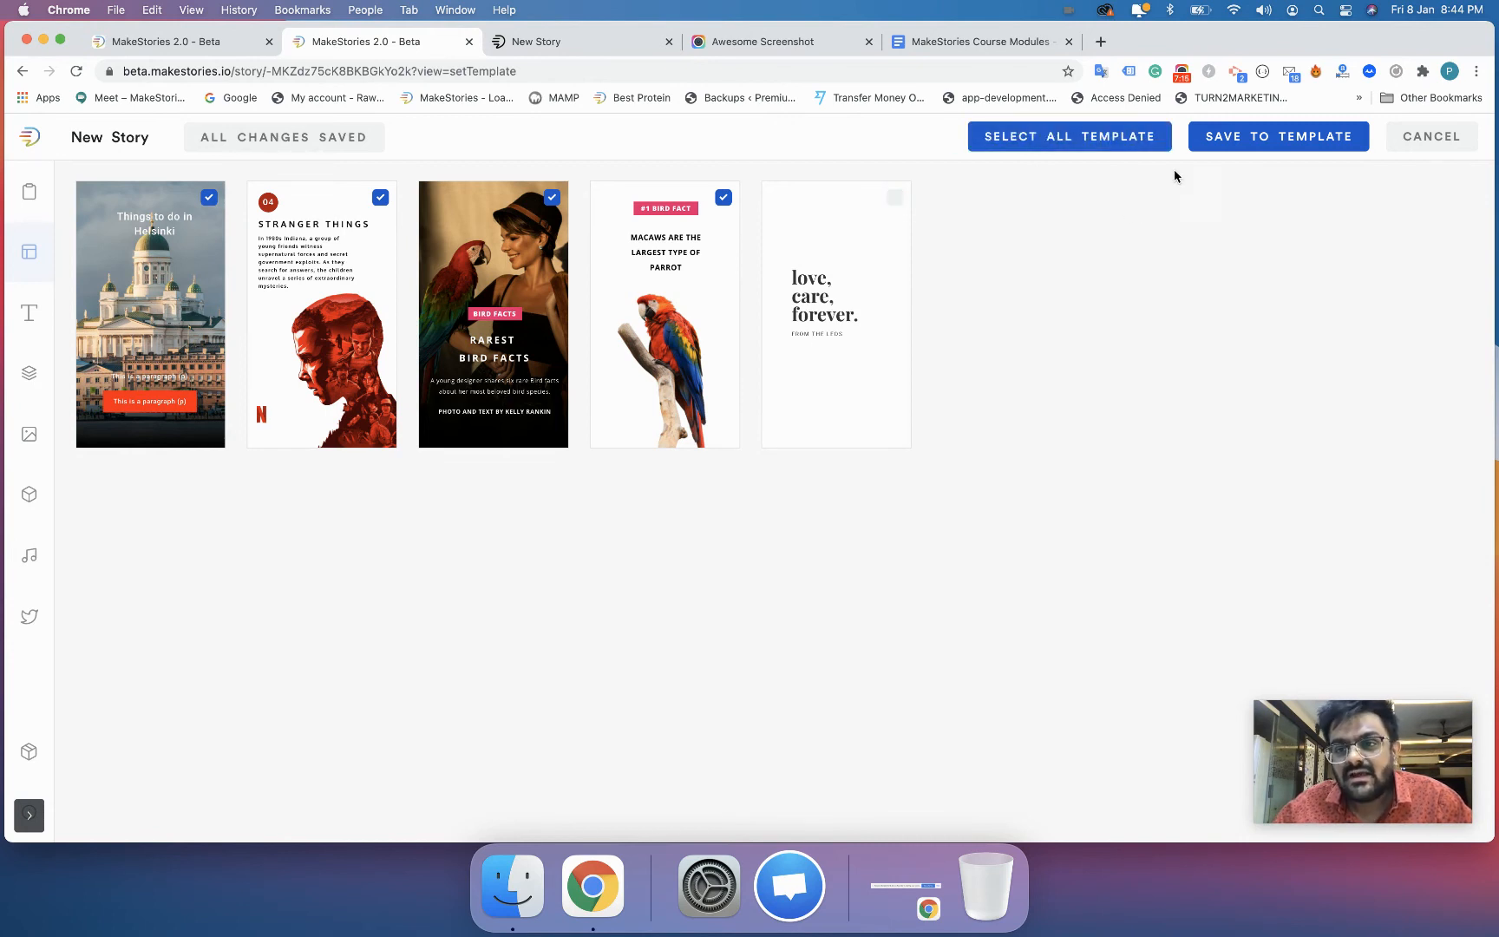
{"action": "left_click", "coordinate": [1228, 146]}
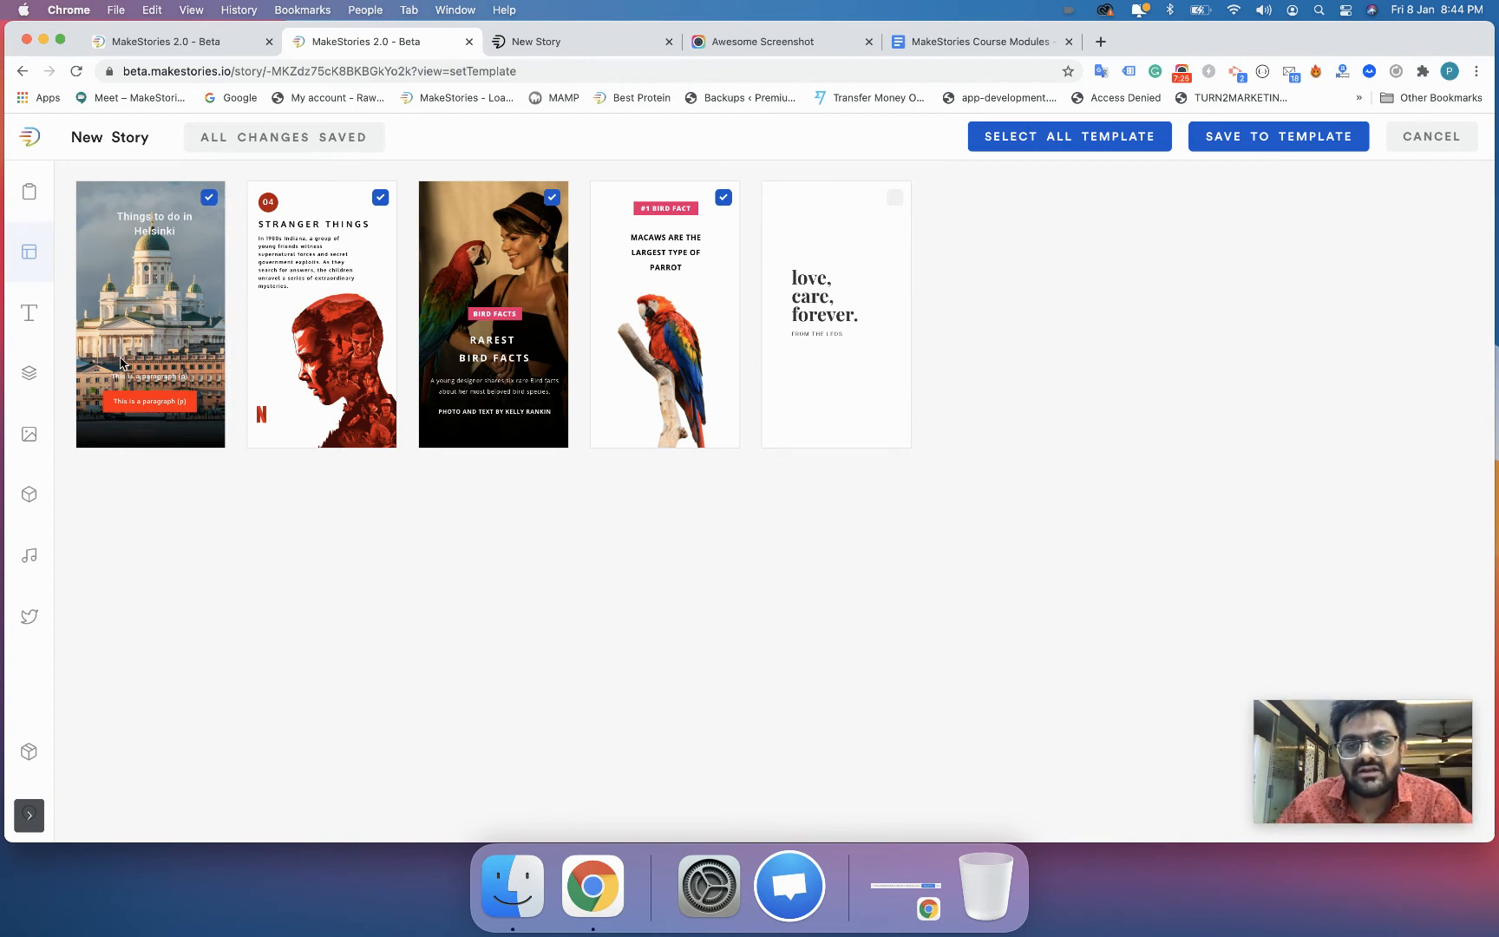
{"action": "left_click", "coordinate": [1288, 131]}
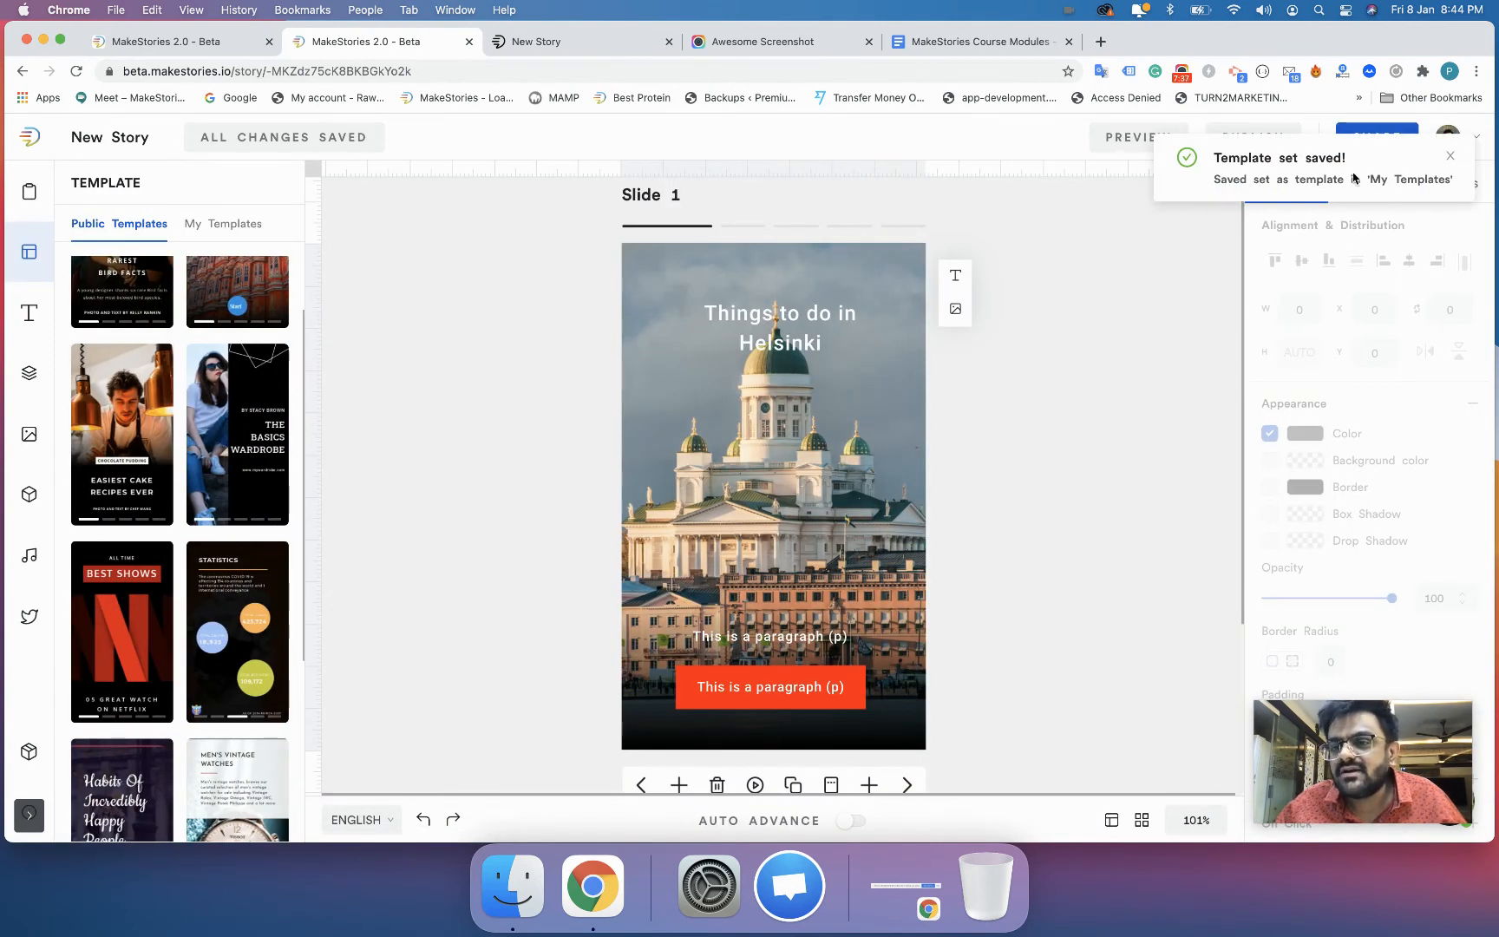
{"action": "left_click", "coordinate": [1449, 157]}
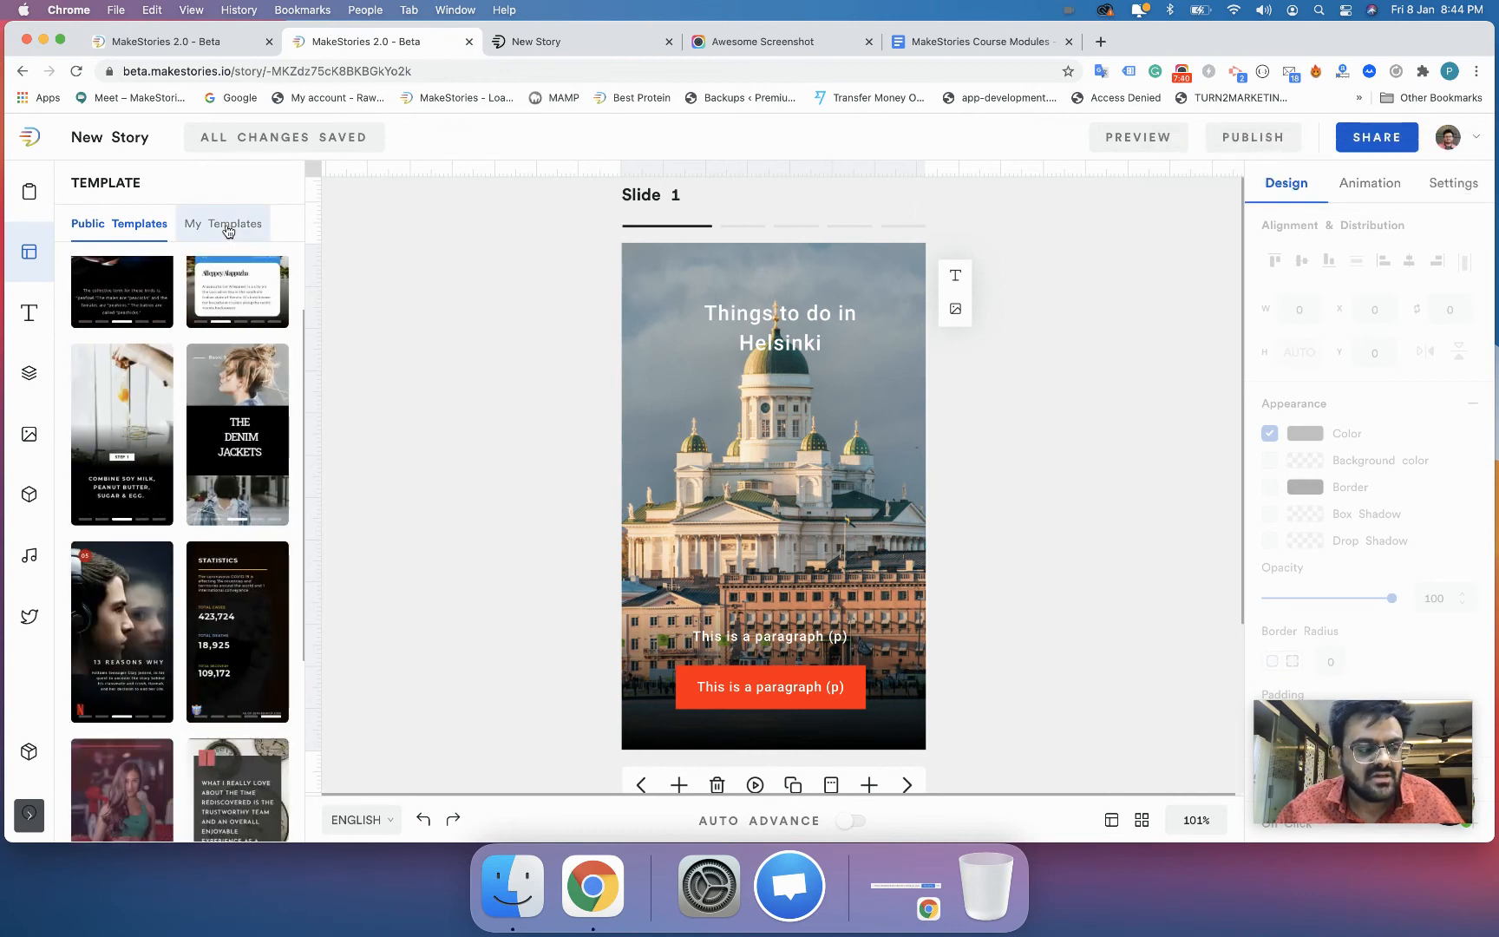
- Find the Helsinki set among the personal templates, view its pages and close the set
{"action": "left_click", "coordinate": [228, 228]}
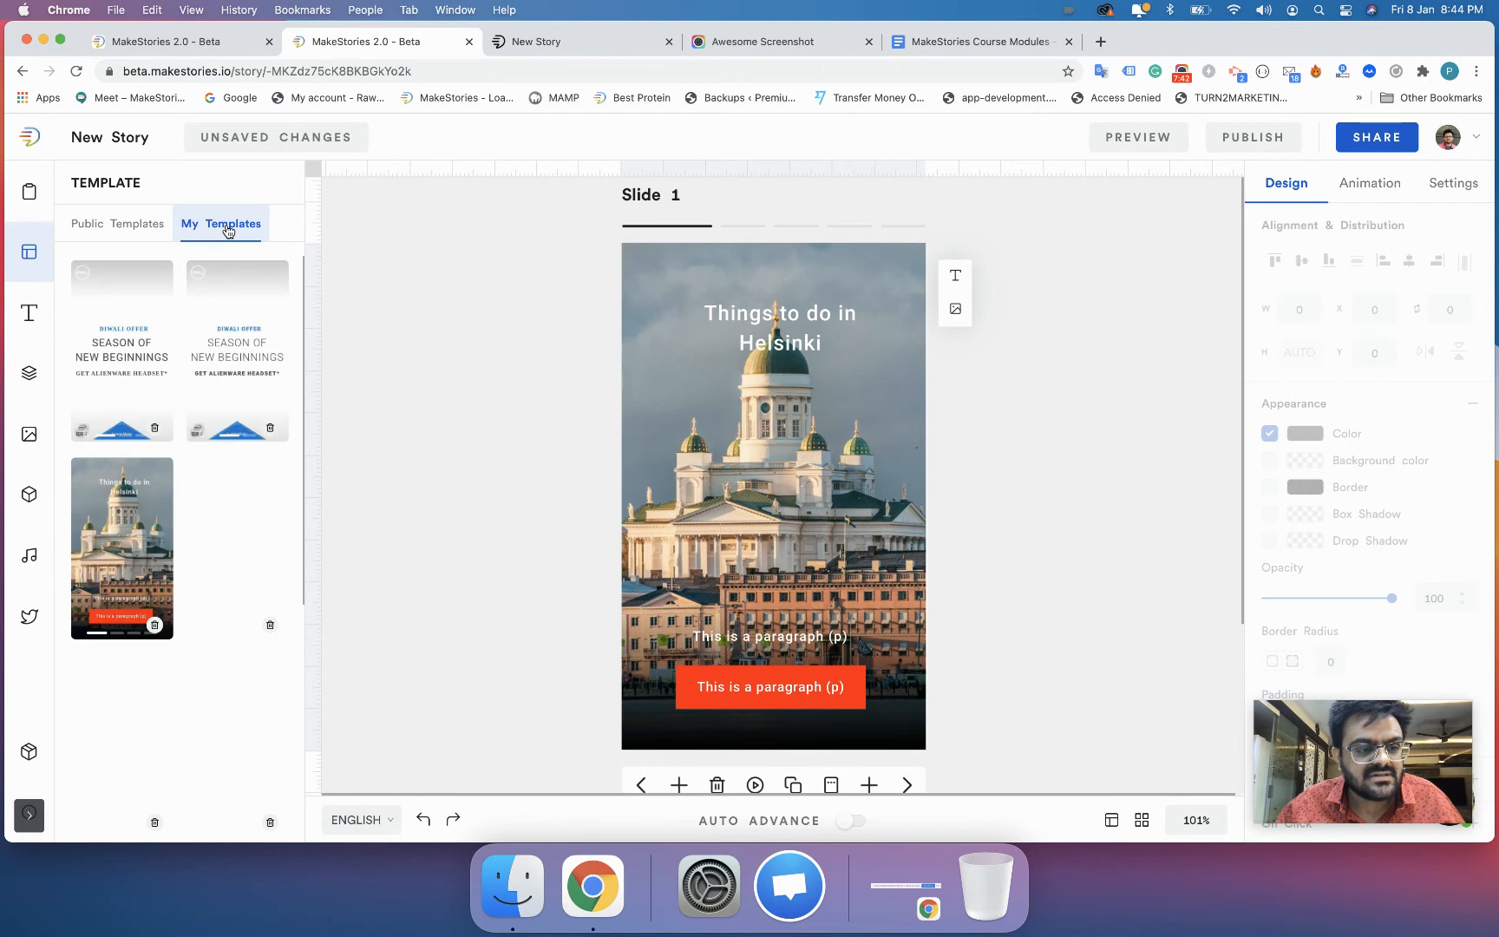
{"action": "scroll", "coordinate": [239, 451], "scroll_direction": "down", "scroll_amount": 10}
{"action": "scroll", "coordinate": [241, 460], "scroll_direction": "up", "scroll_amount": 10}
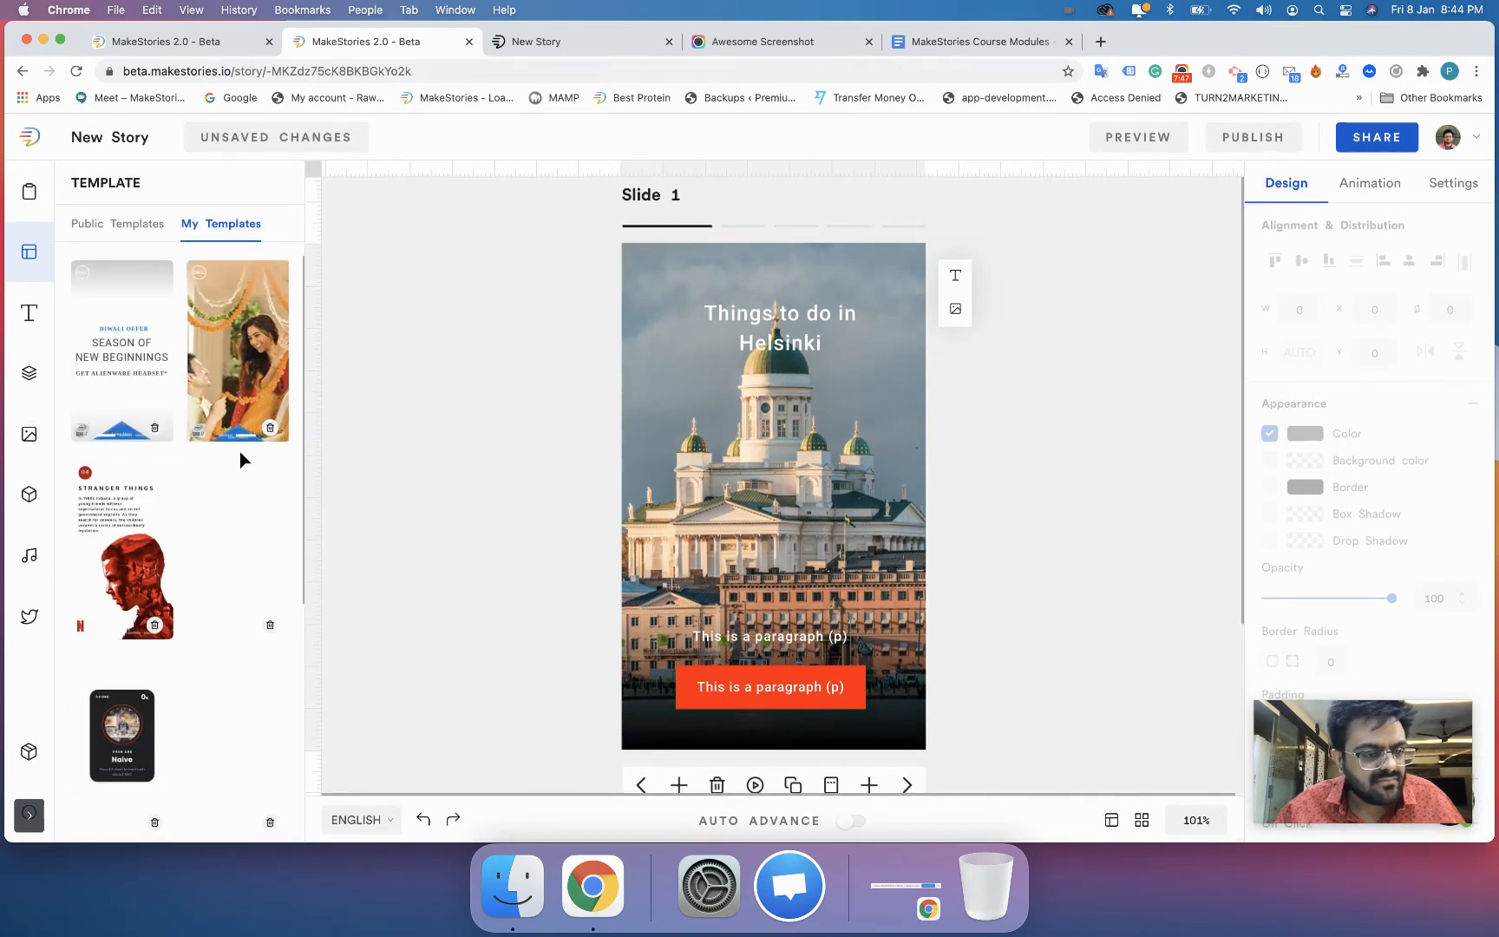
{"action": "left_click", "coordinate": [141, 514]}
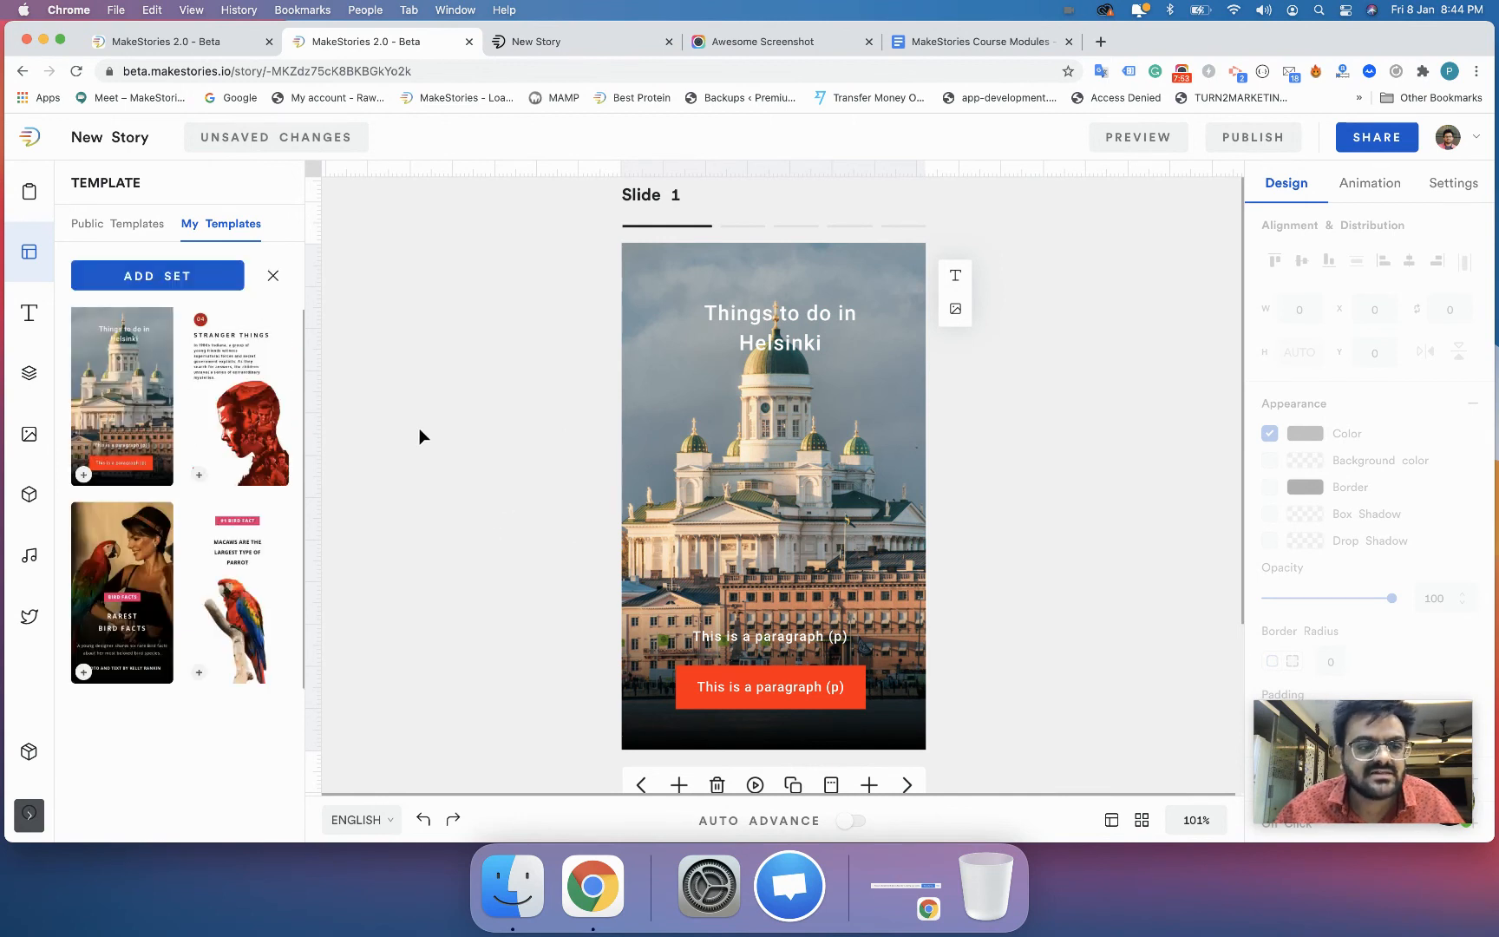
{"action": "left_click", "coordinate": [271, 278]}
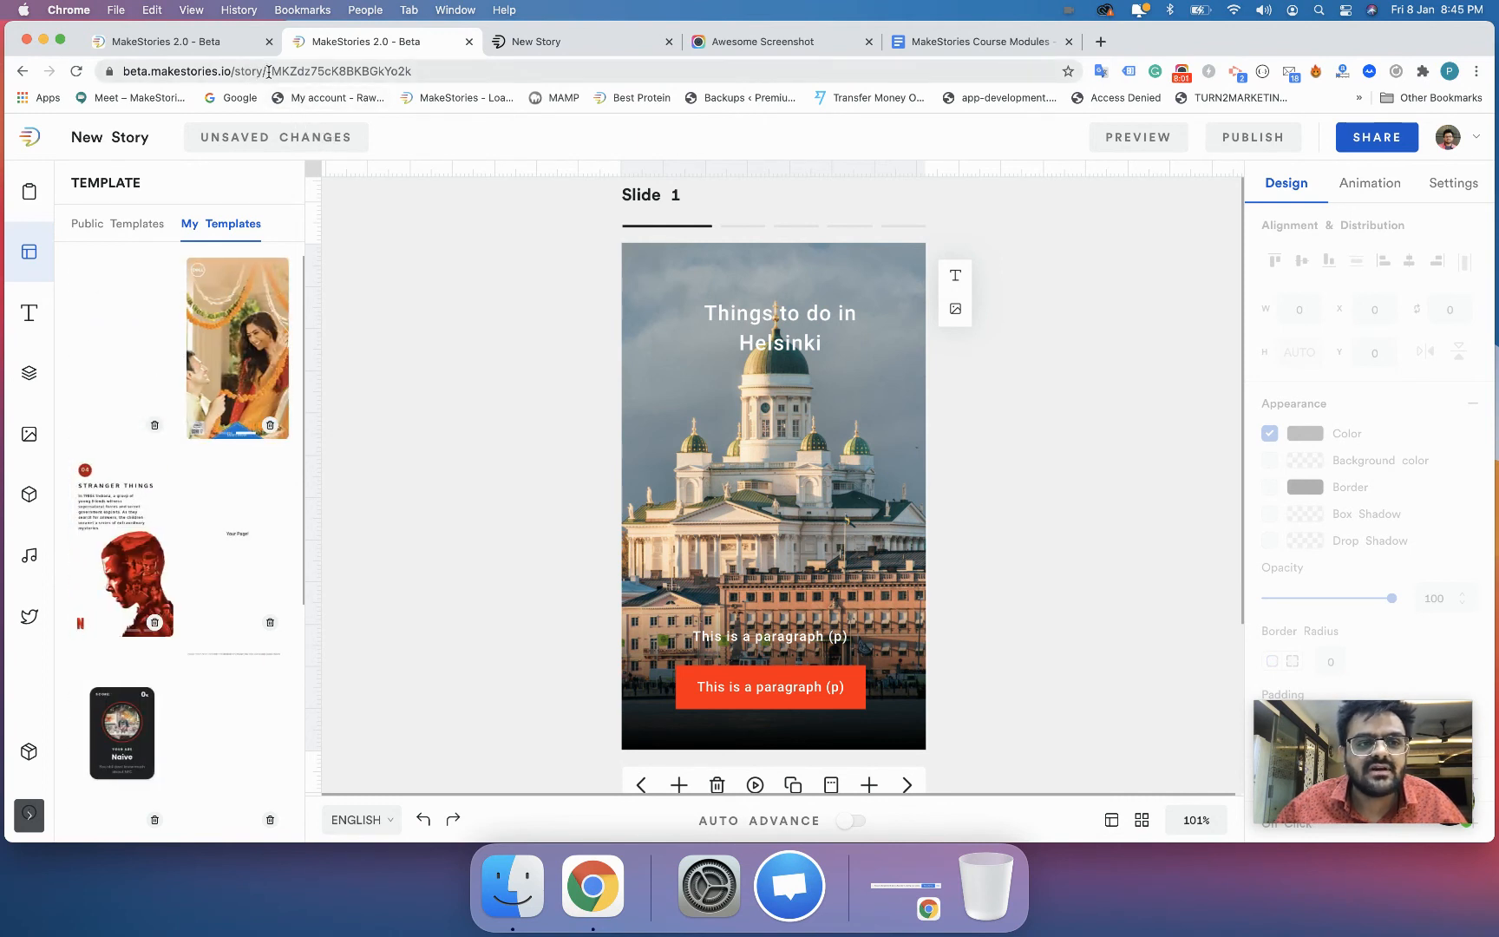
- Start a new blank story by replacing the story ID in the web address with "new"
{"action": "left_click_drag", "start_coordinate": [266, 72], "coordinate": [432, 70]}
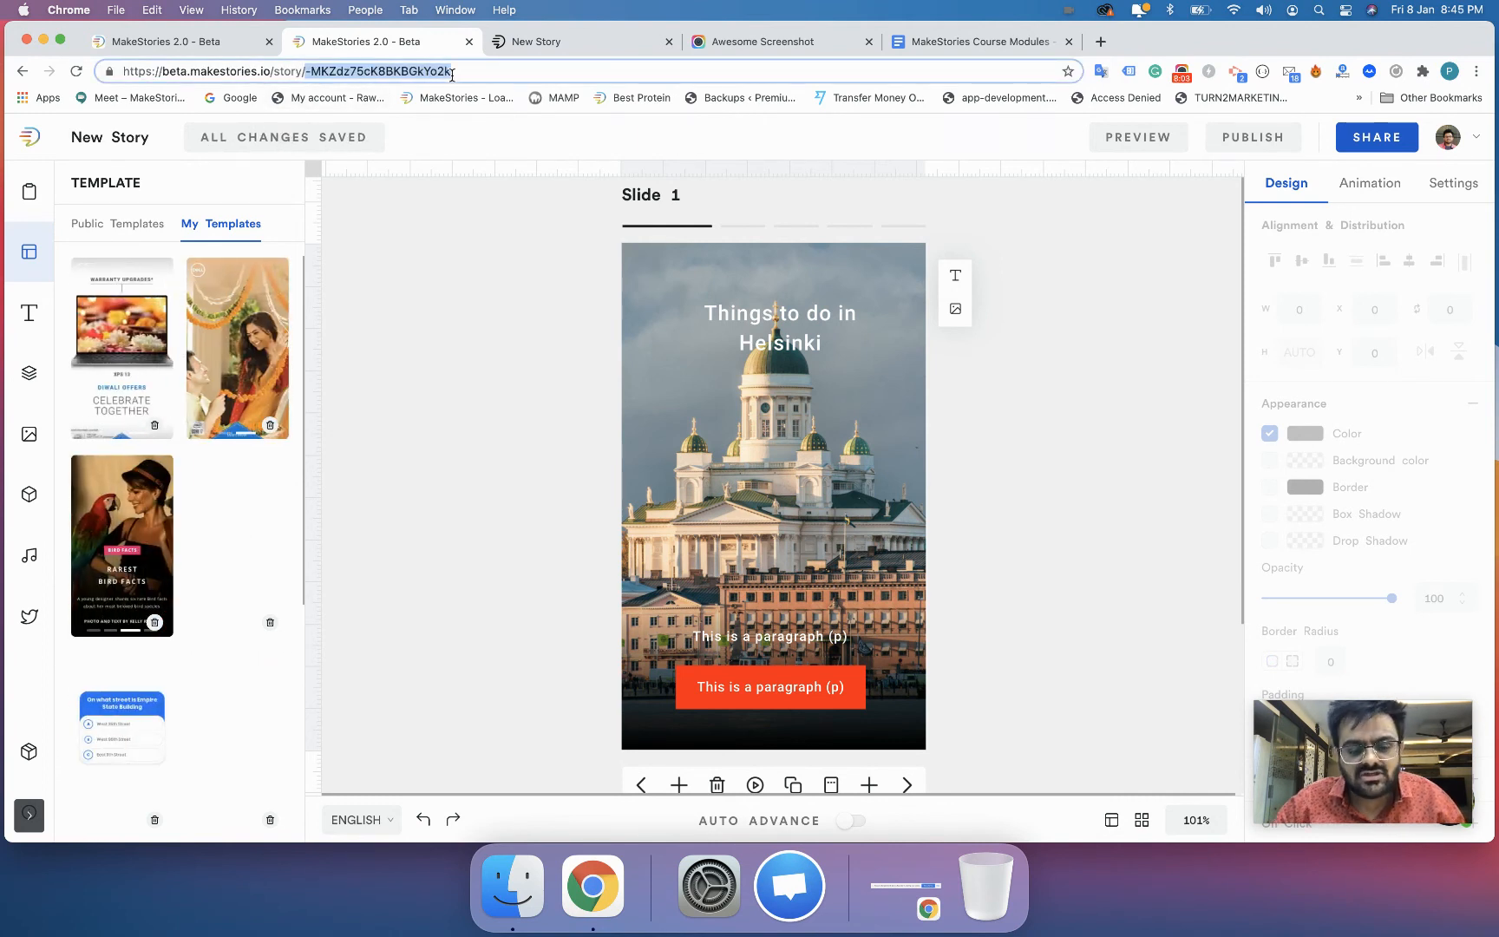
{"action": "type", "text": "new"}
{"action": "key", "text": "Return"}
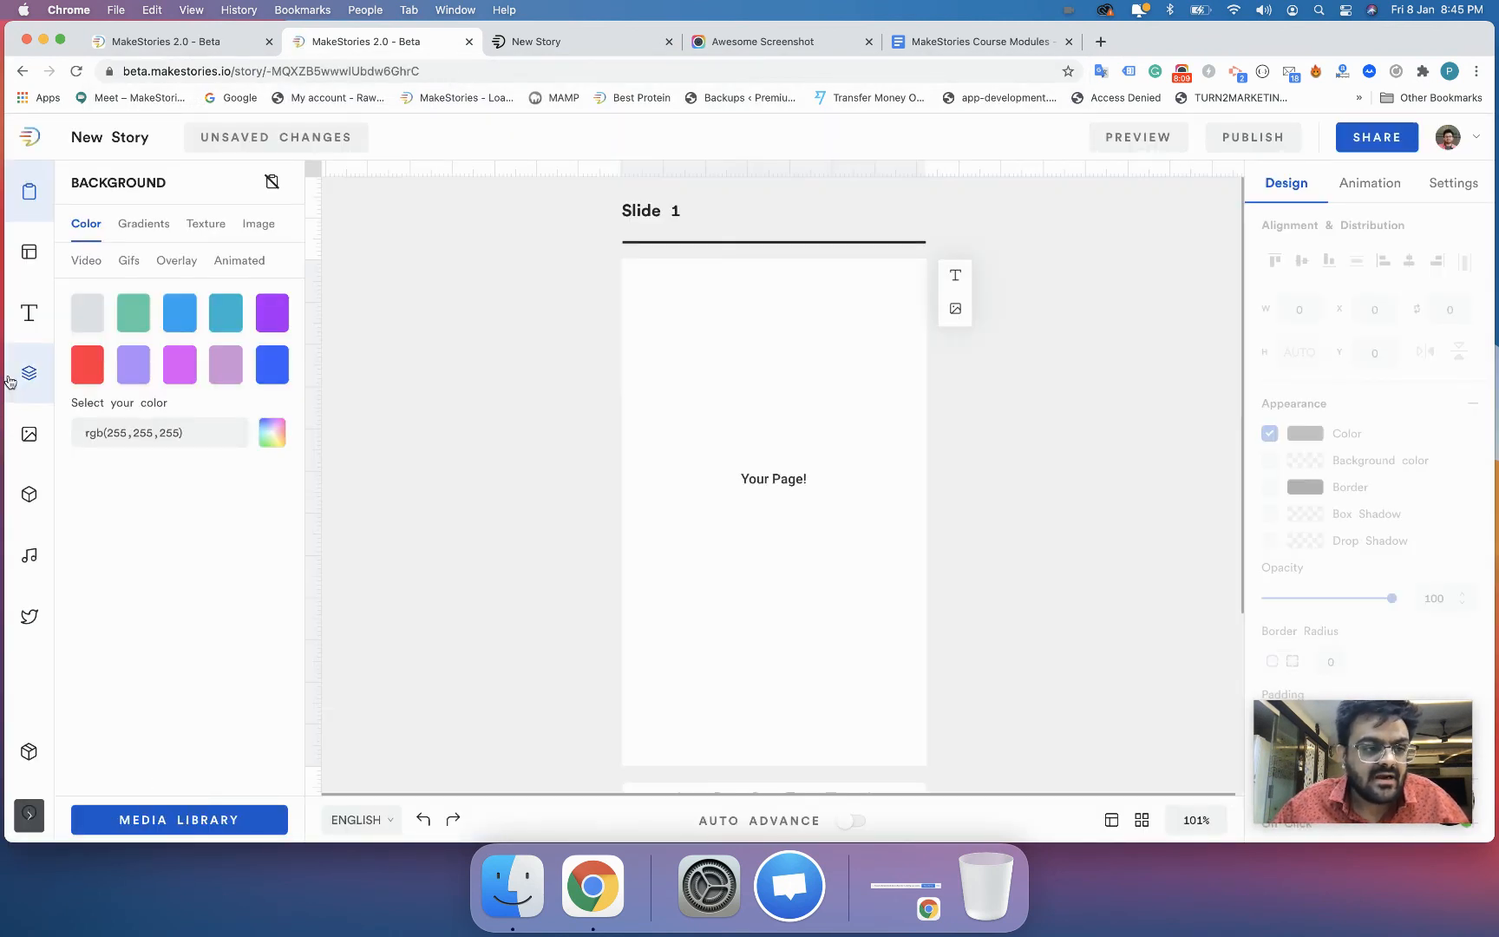
- Add the full Helsinki template set from the personal templates to the blank story
{"action": "left_click", "coordinate": [30, 255]}
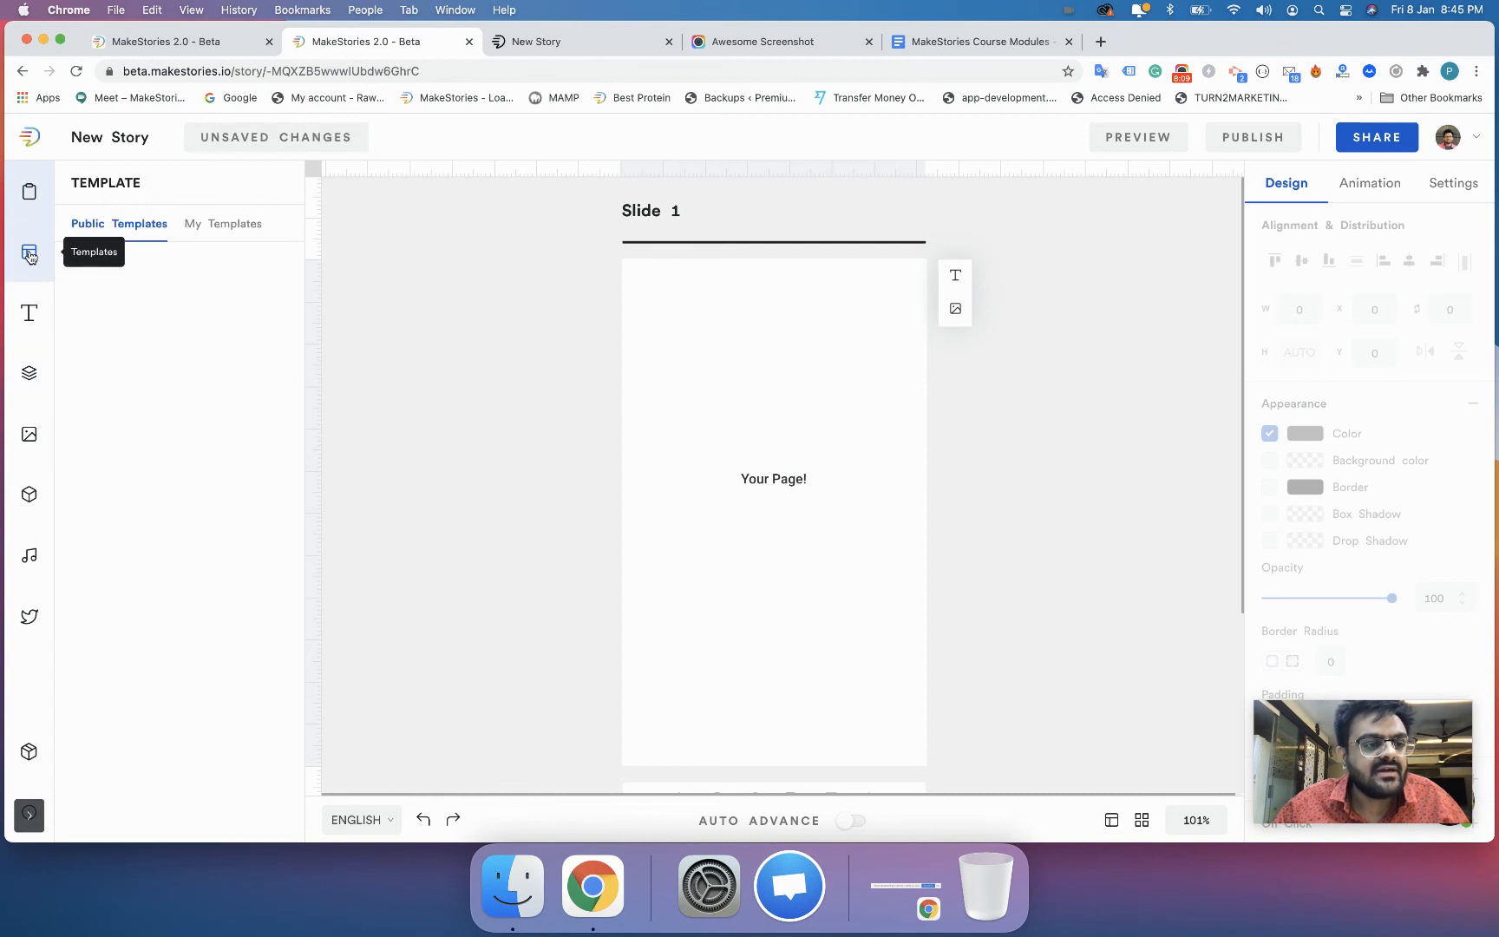
{"action": "left_click", "coordinate": [202, 232]}
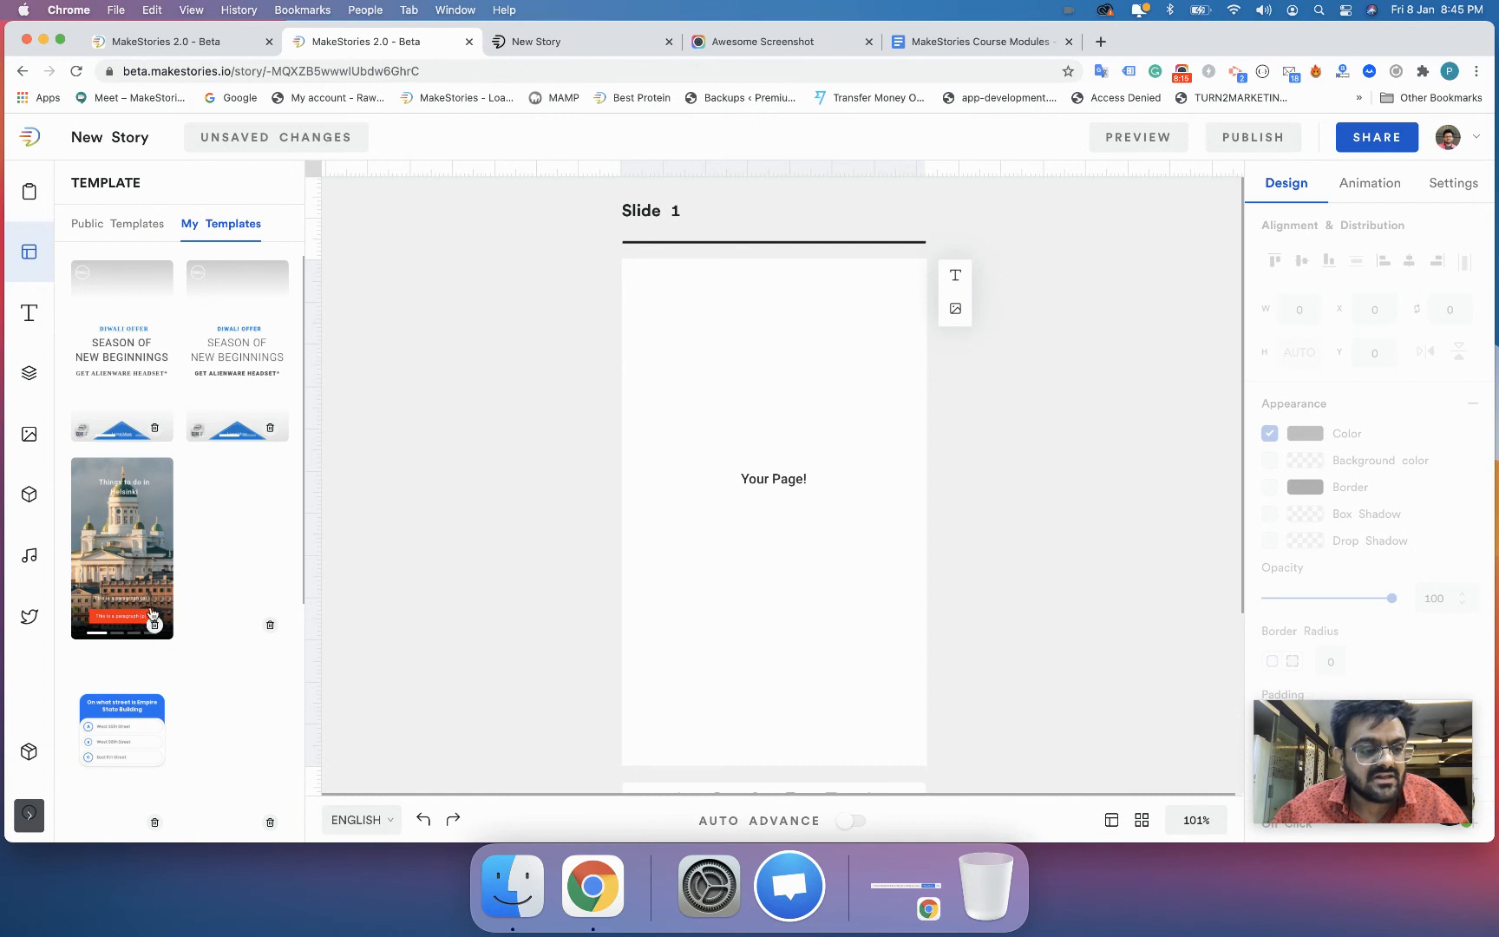
{"action": "left_click", "coordinate": [130, 572]}
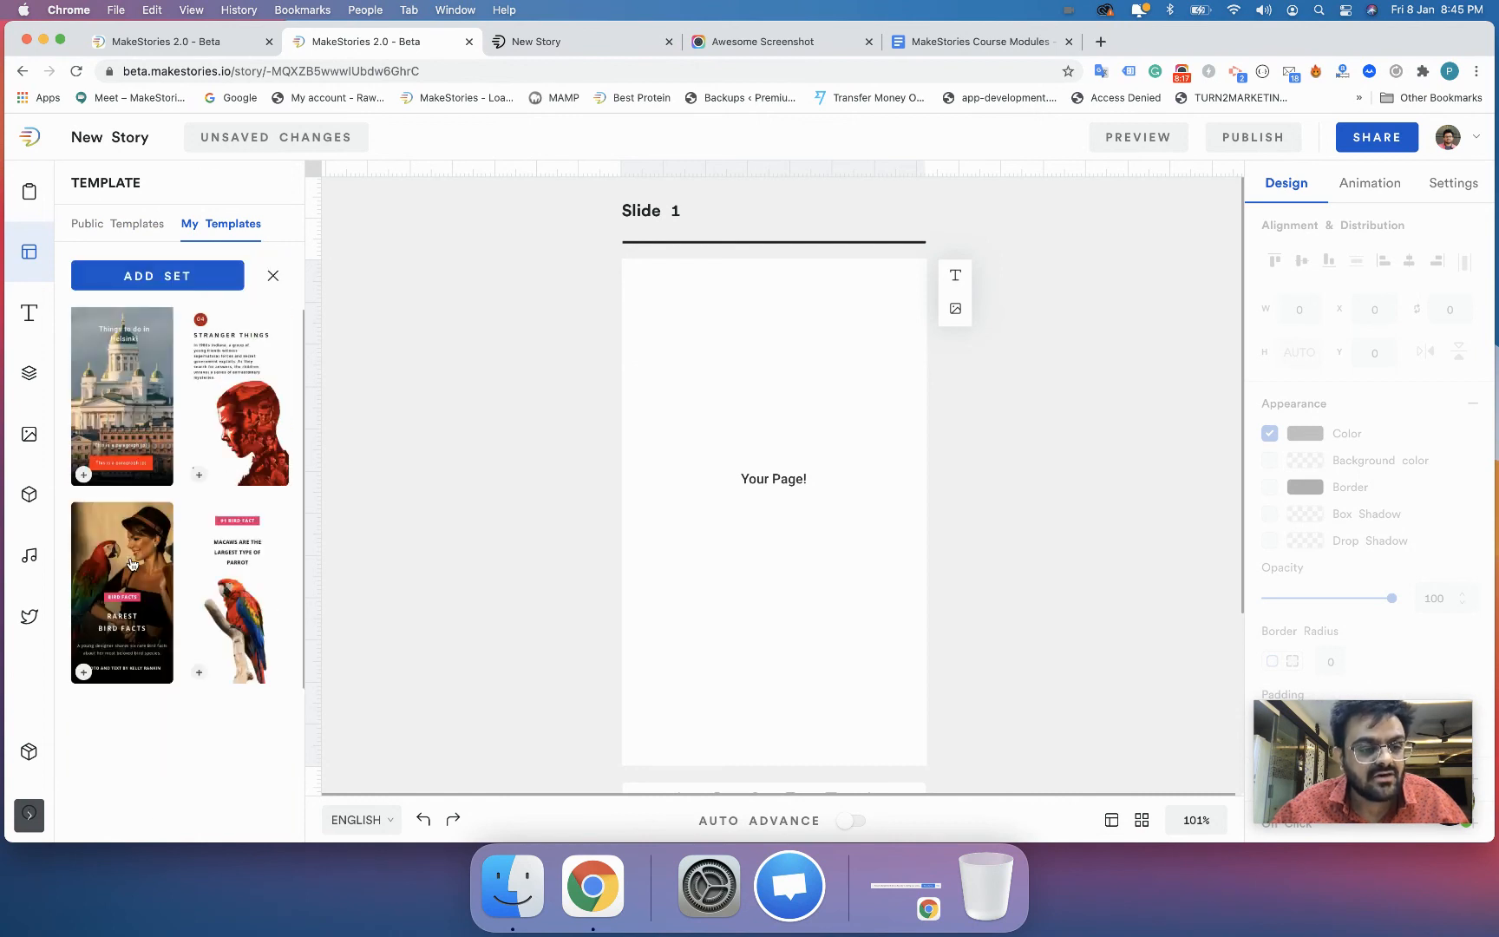
{"action": "left_click", "coordinate": [168, 275]}
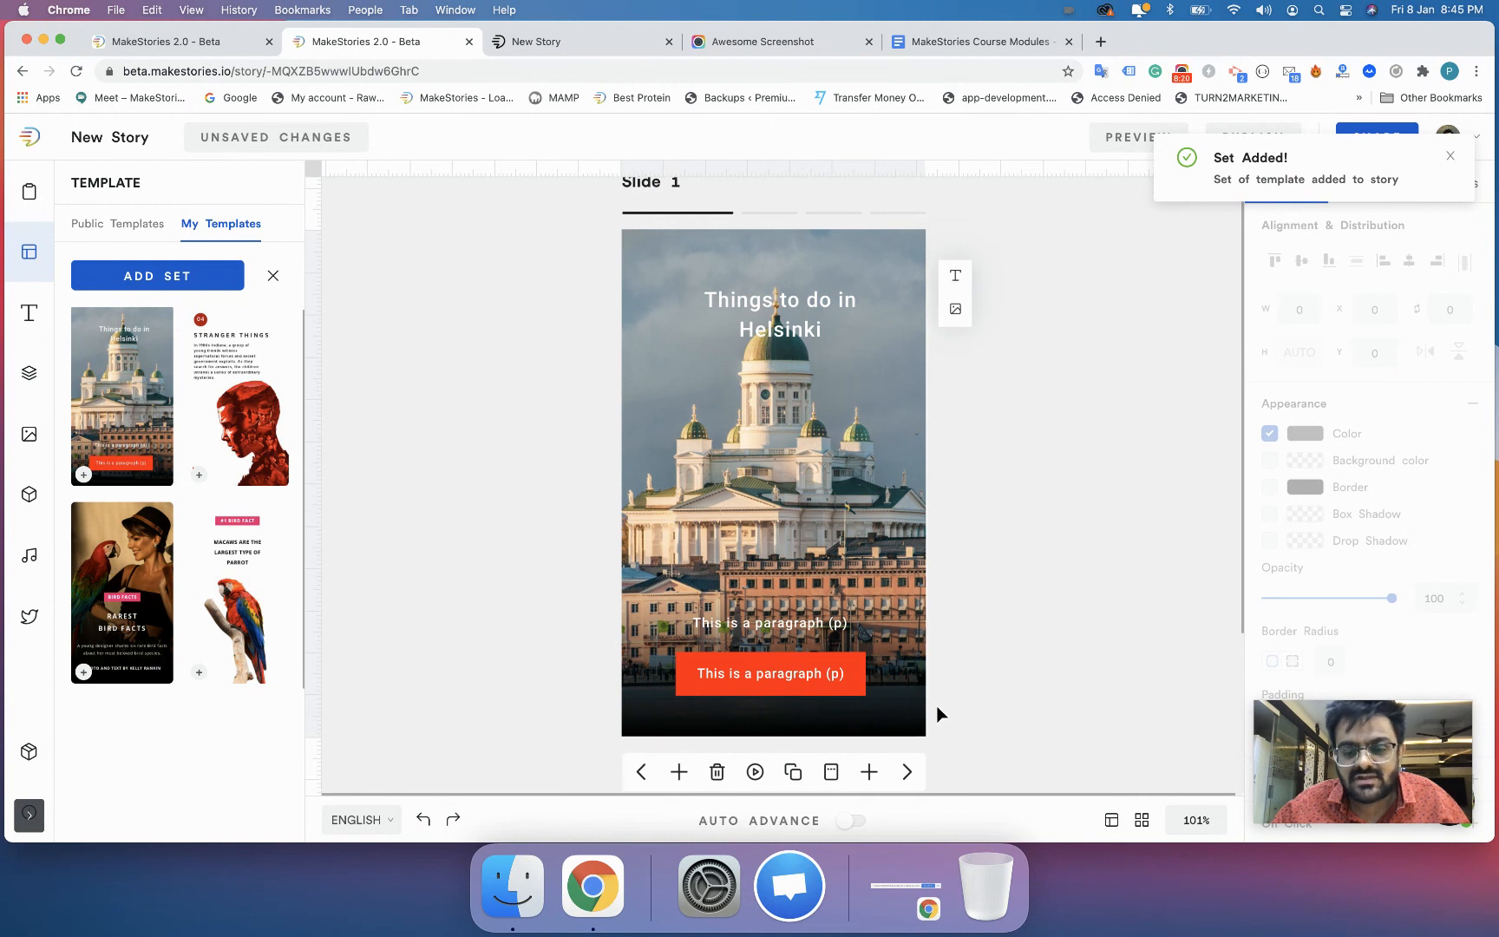
- Look through the added slides up to the macaw page on slide 4, then view the public and personal template collections
{"action": "left_click", "coordinate": [908, 771]}
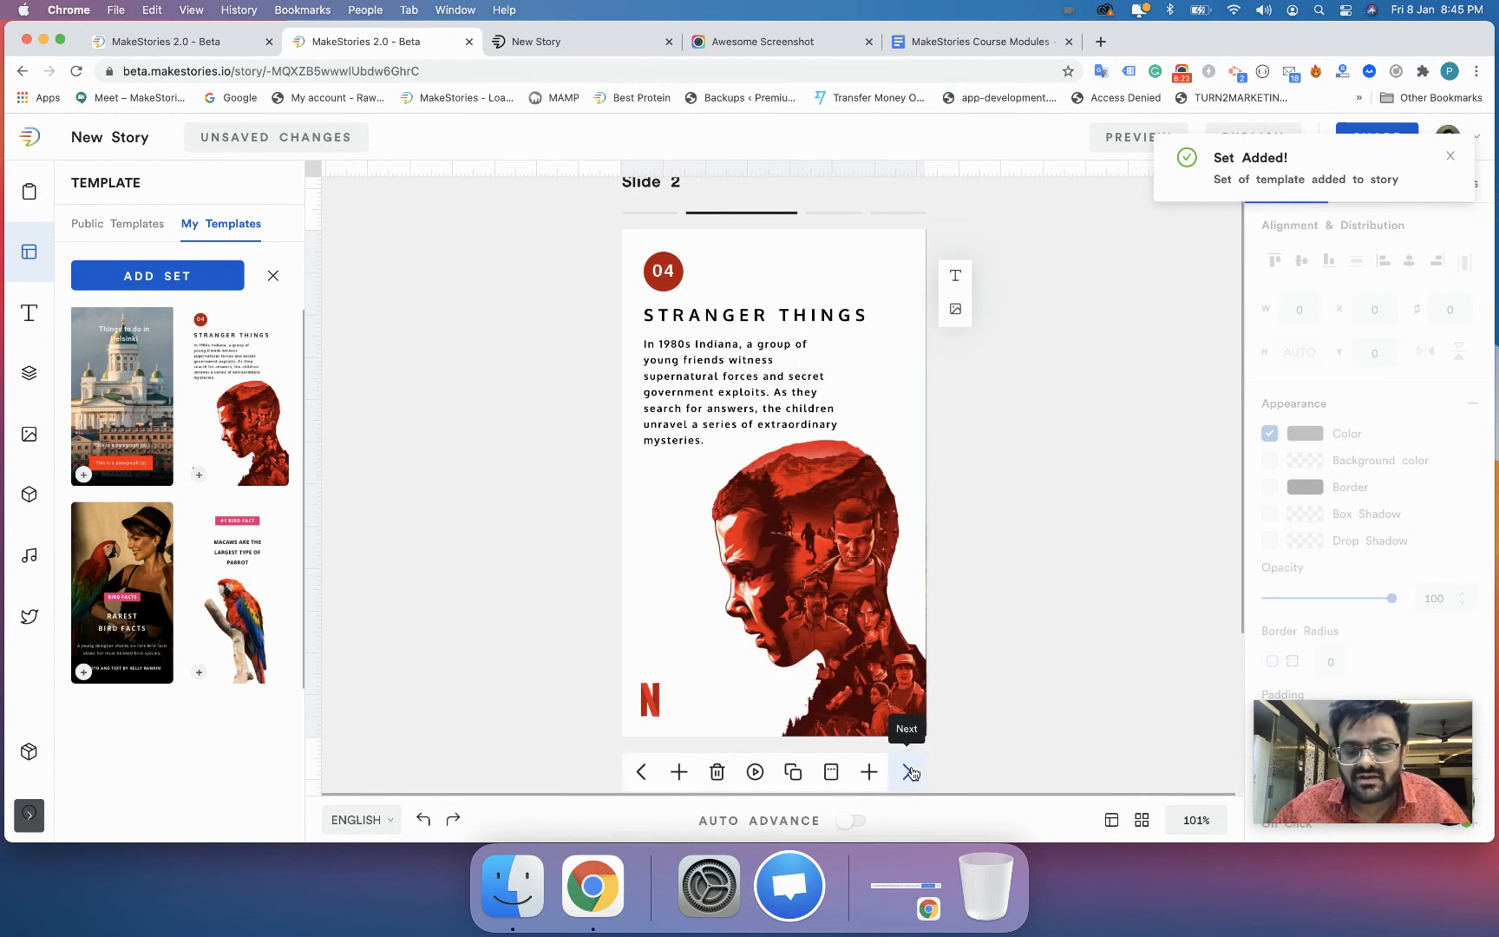
{"action": "left_click", "coordinate": [909, 771]}
{"action": "left_click", "coordinate": [908, 771]}
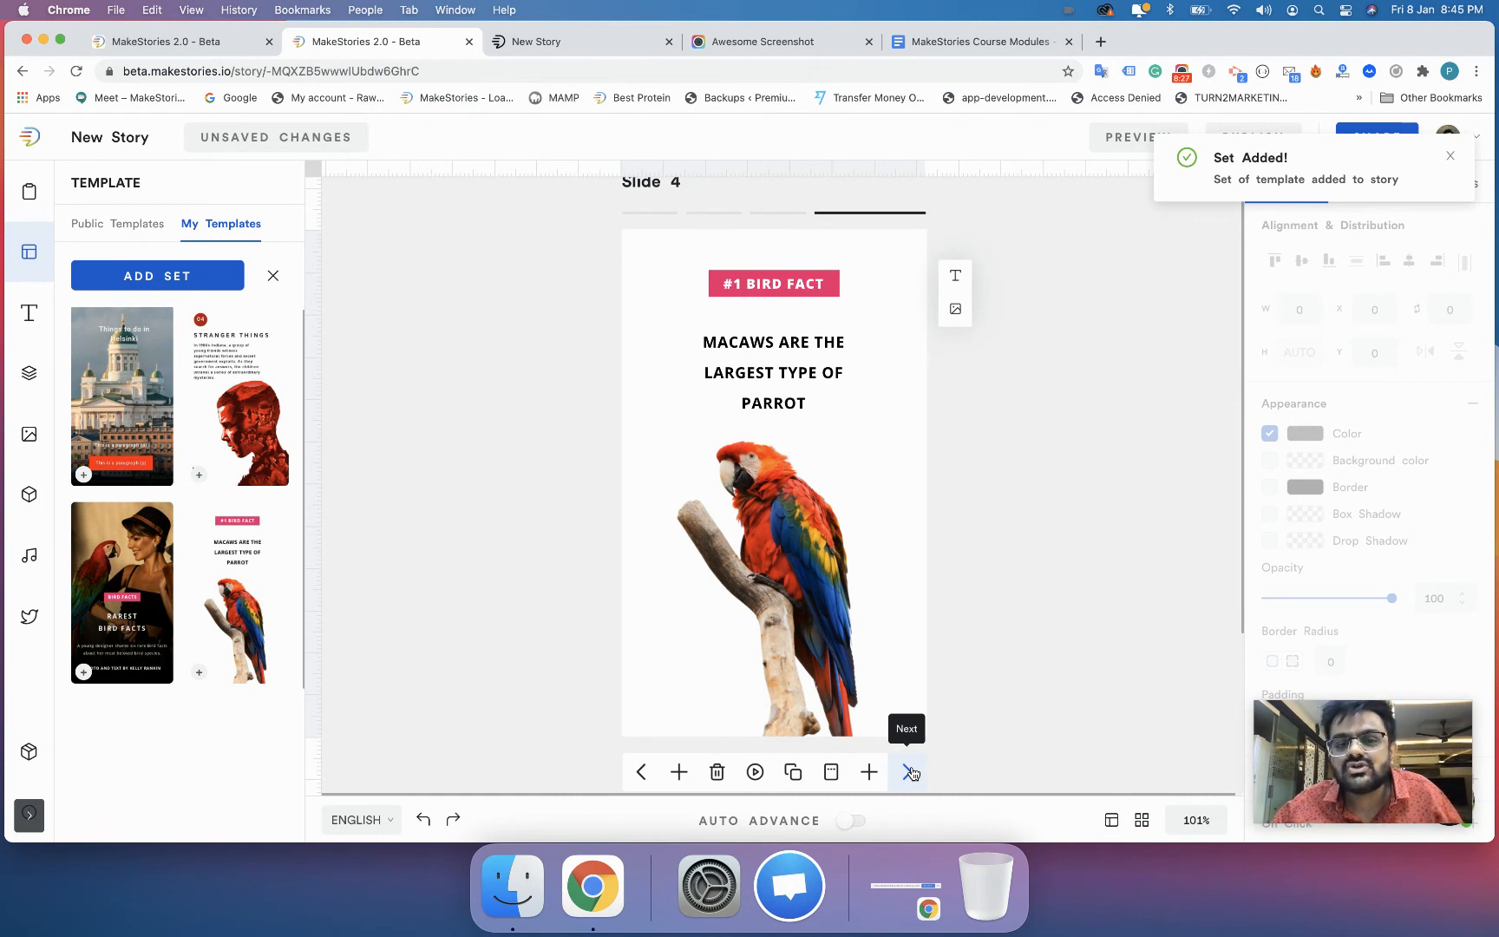
{"action": "left_click", "coordinate": [778, 510]}
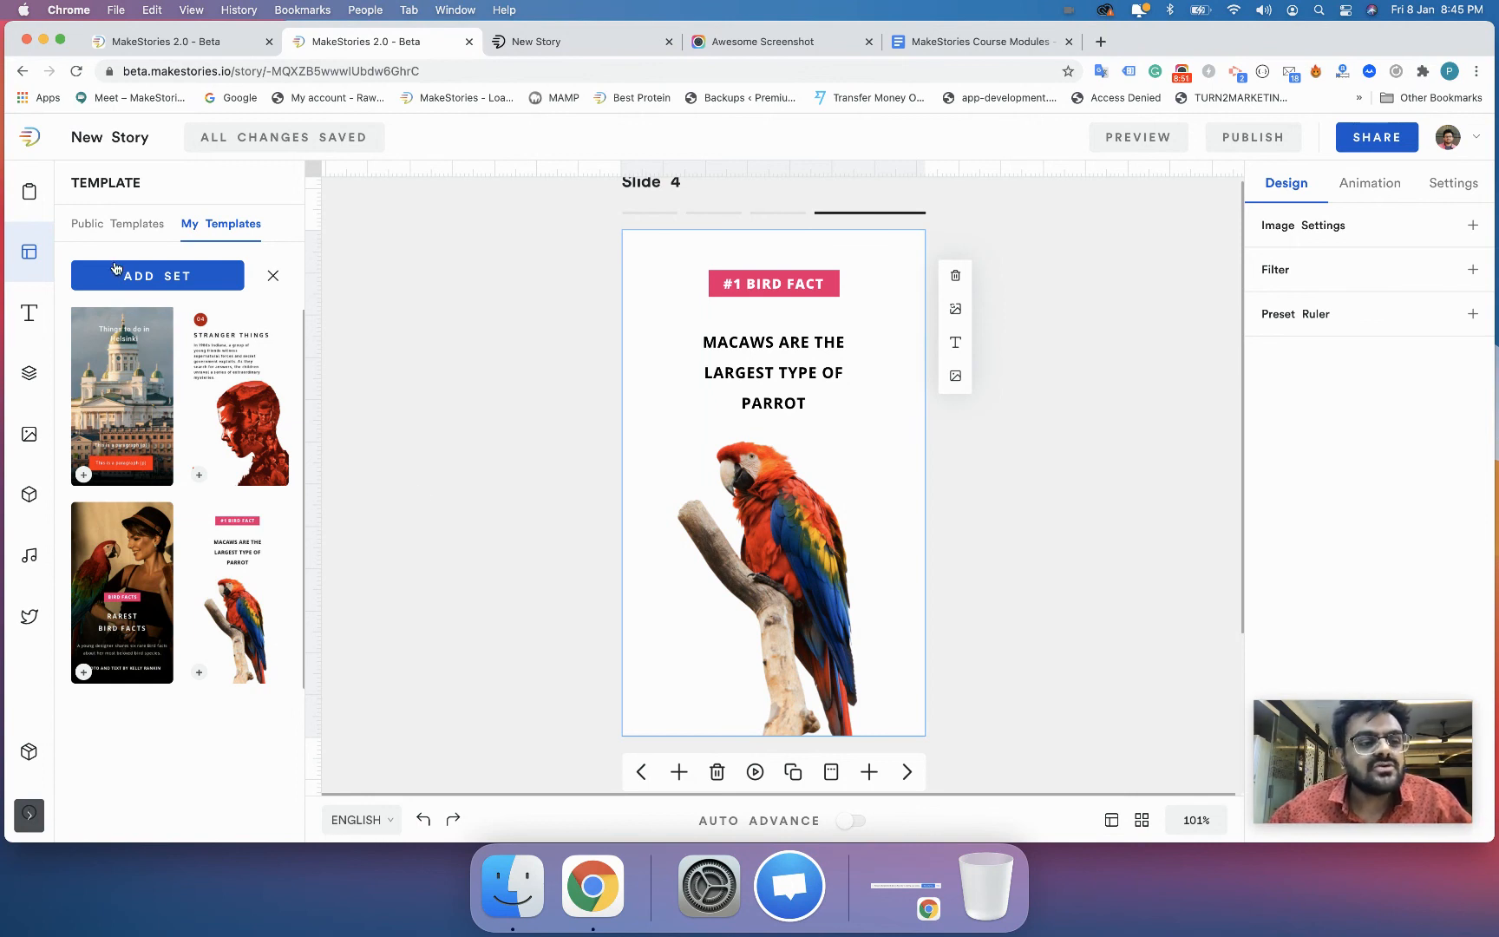
{"action": "left_click", "coordinate": [116, 225]}
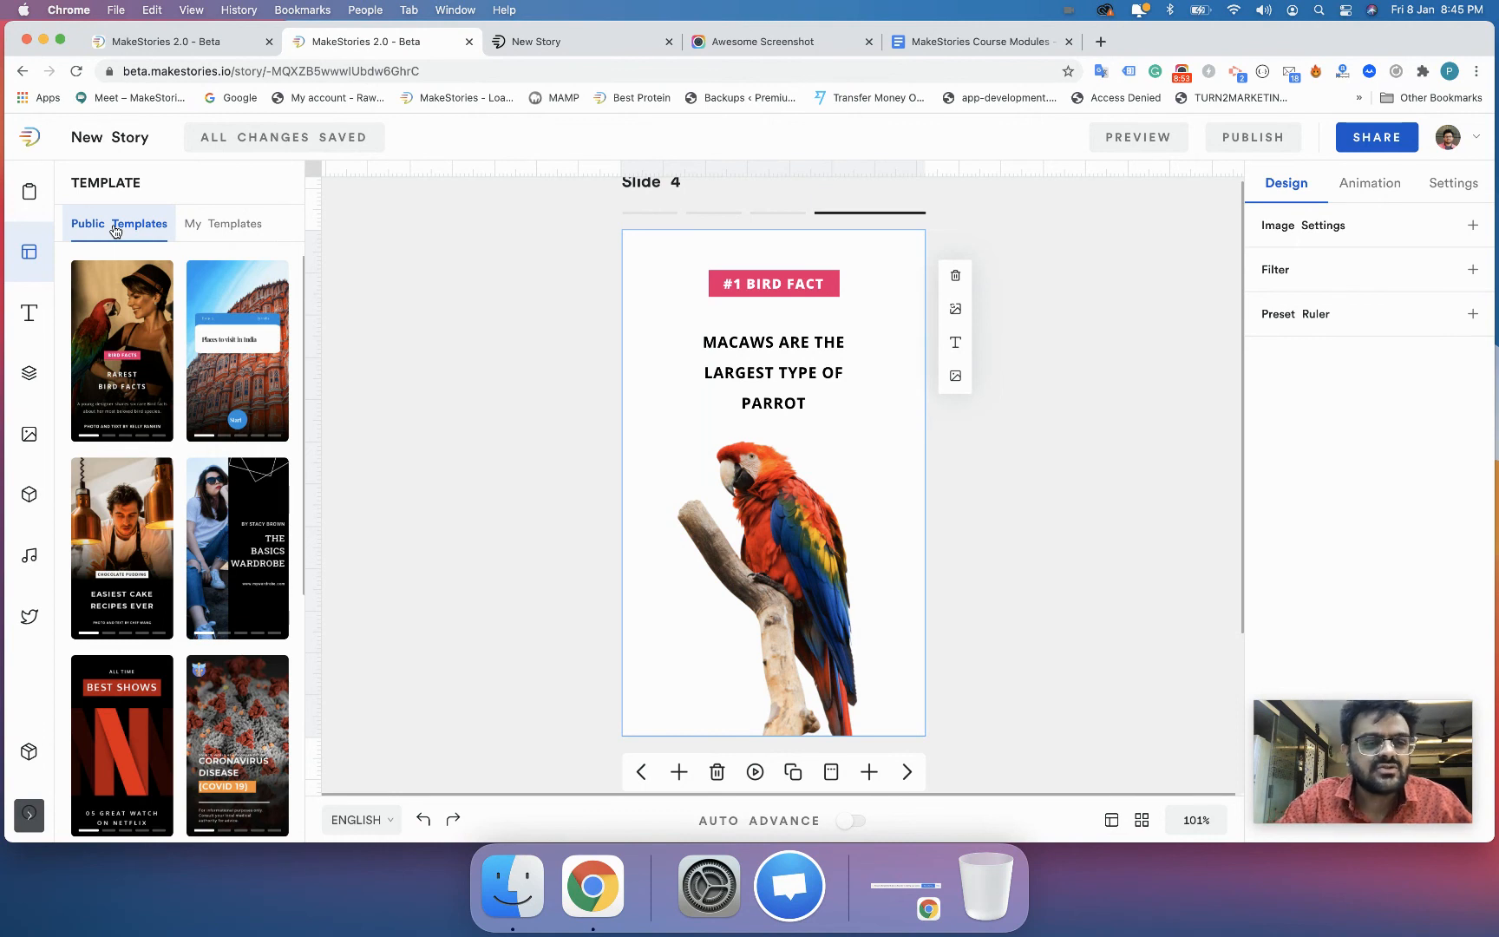
{"action": "left_click", "coordinate": [218, 232]}
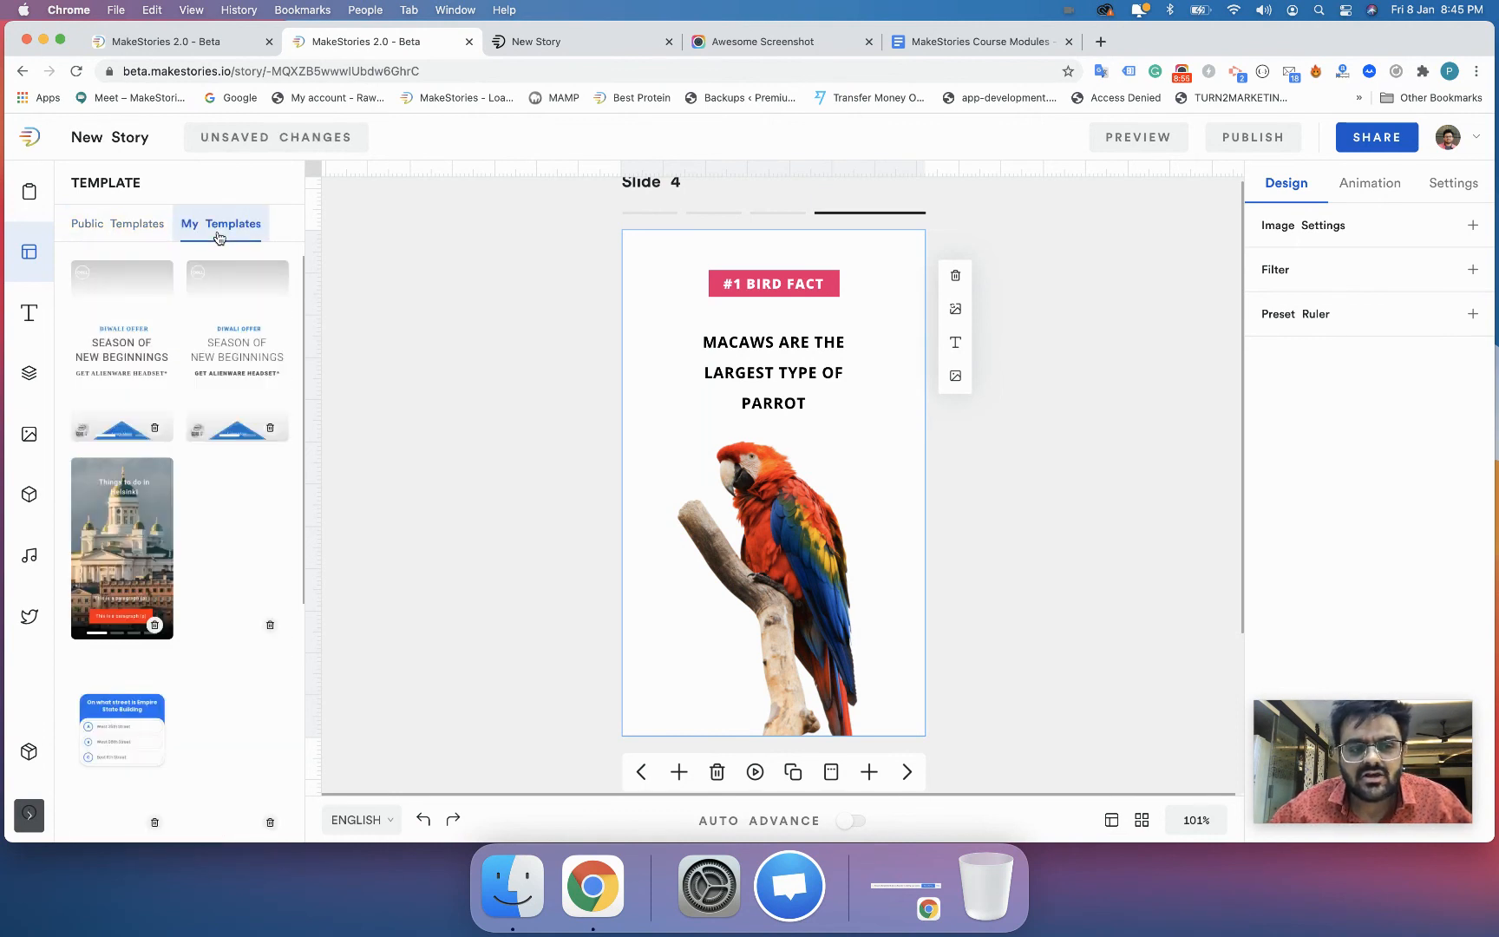